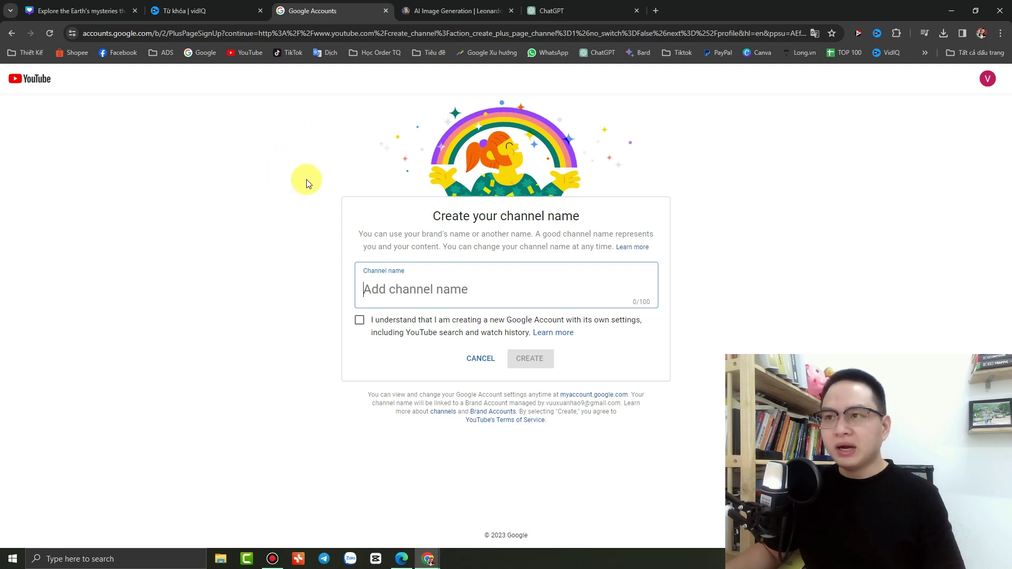
- Review the ChatGPT conversation, highlighting the name request and the suggested name MythicalMysteries, and read the English channel description
left_click(565, 20)
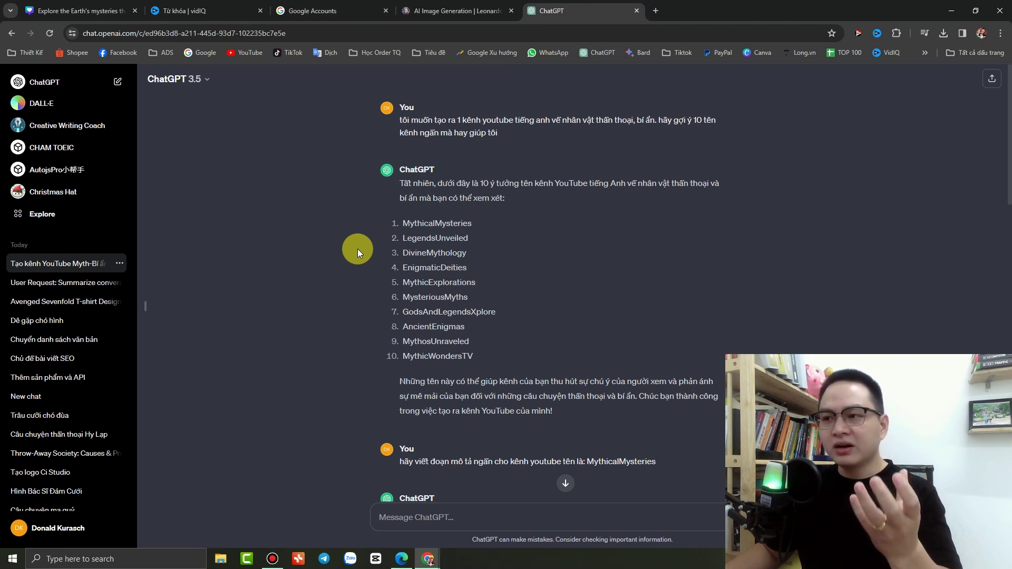
left_click_drag(394, 122, 518, 131)
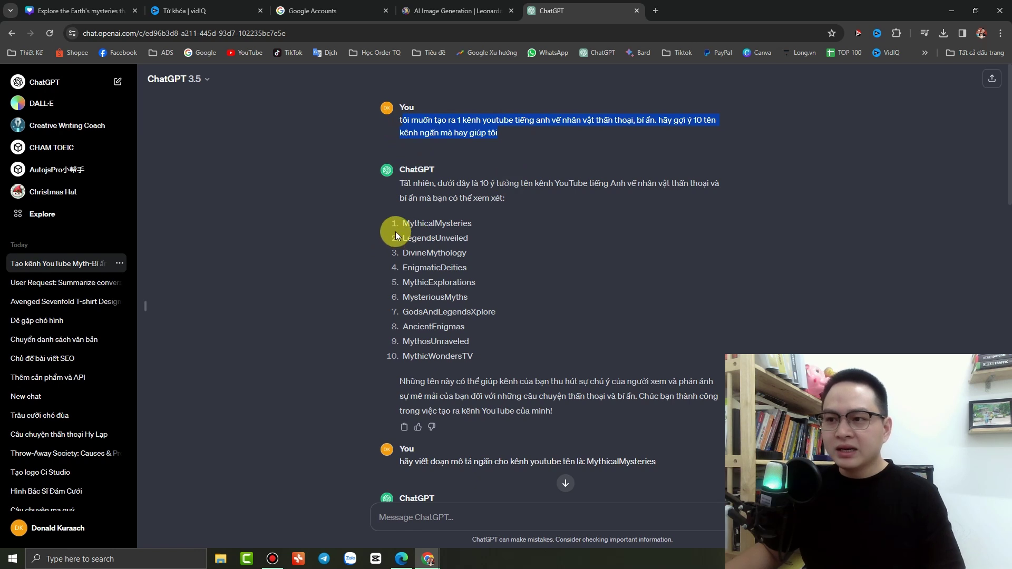
left_click_drag(473, 226, 407, 228)
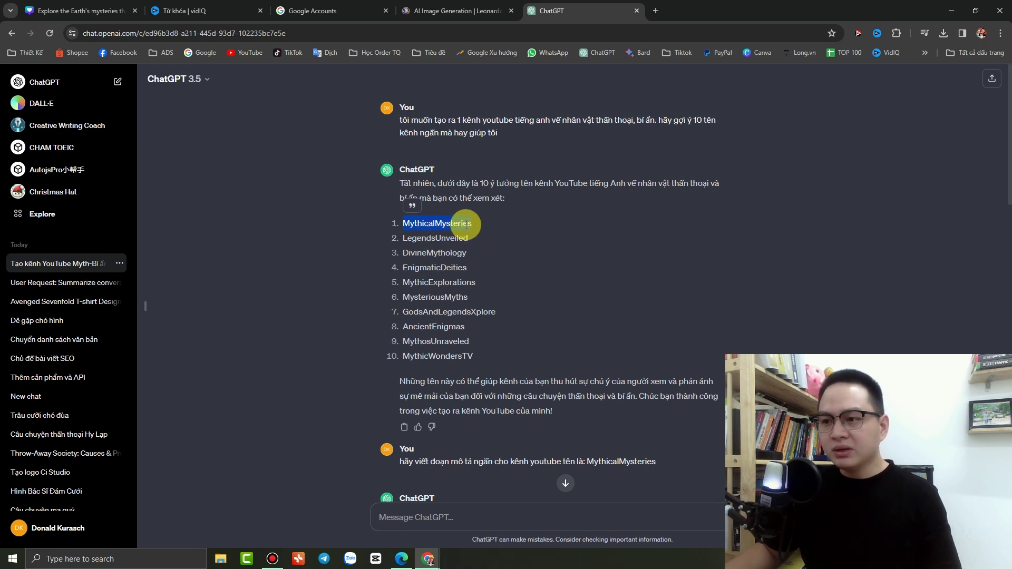
scroll(466, 224, "down", 2)
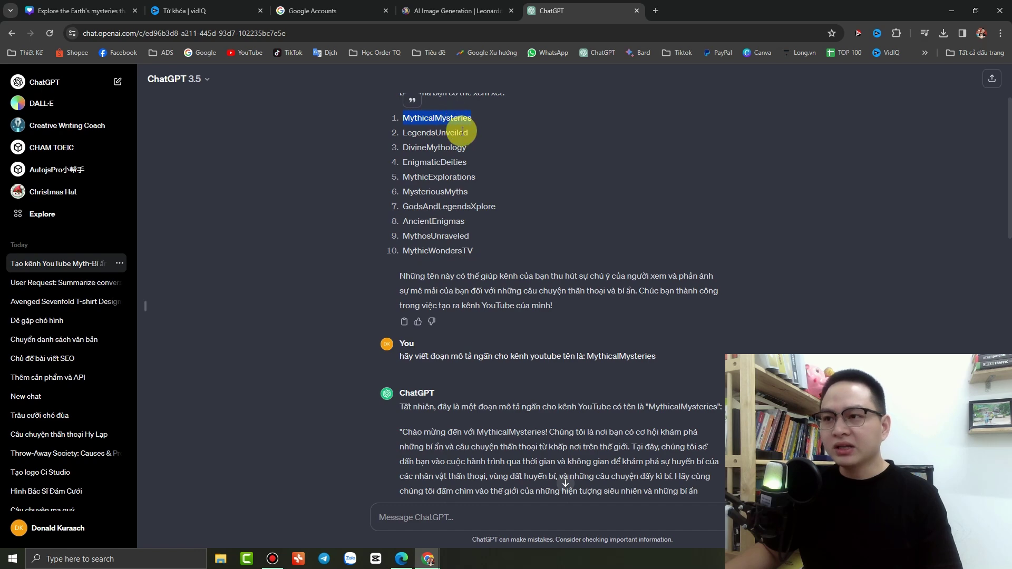
scroll(531, 261, "down", 5)
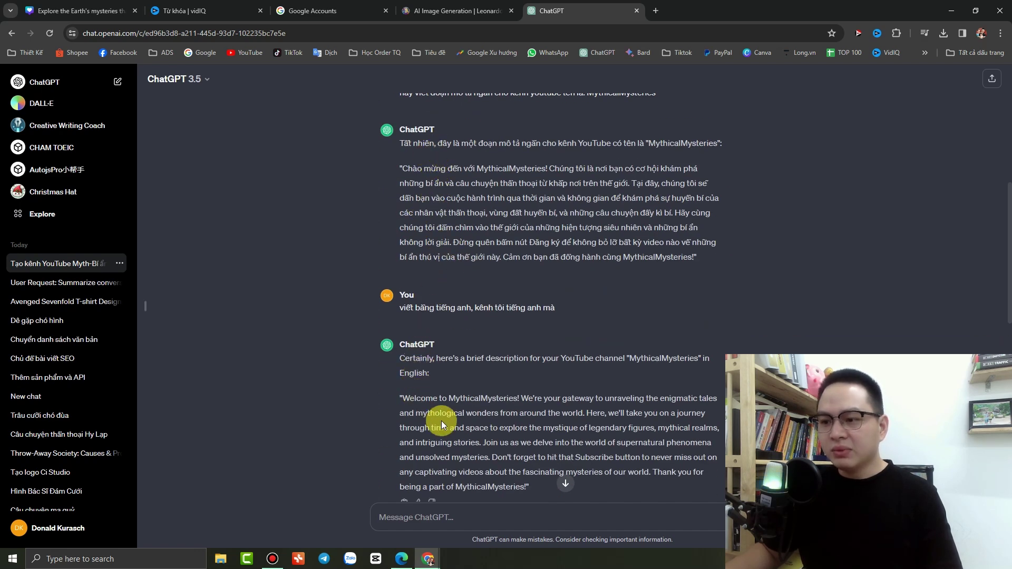
scroll(413, 343, "down", 3)
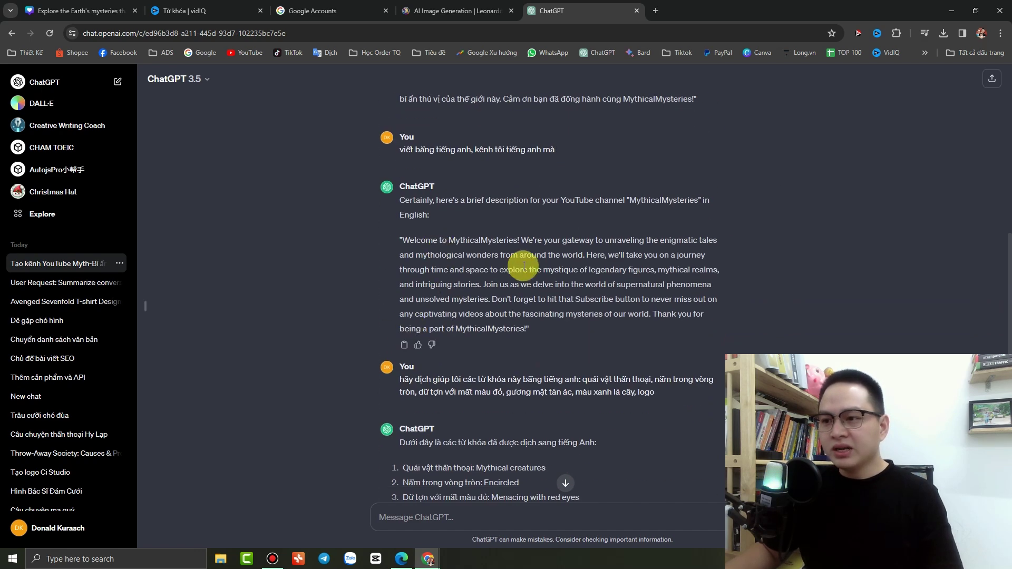
scroll(522, 266, "up", 15)
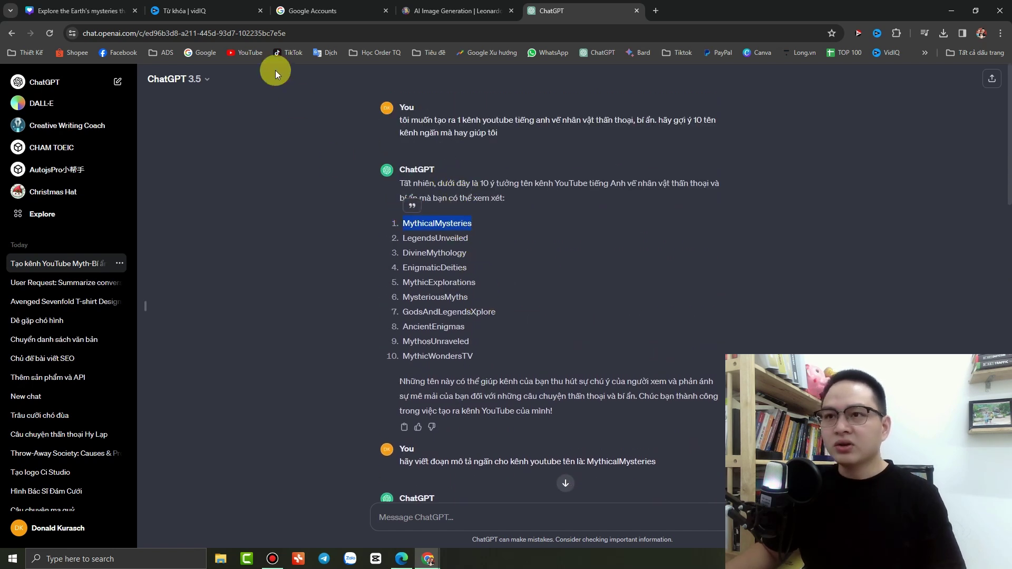
- On the YouTube channel creation form, accept the statement about creating a new Google Account with its own settings
left_click(332, 11)
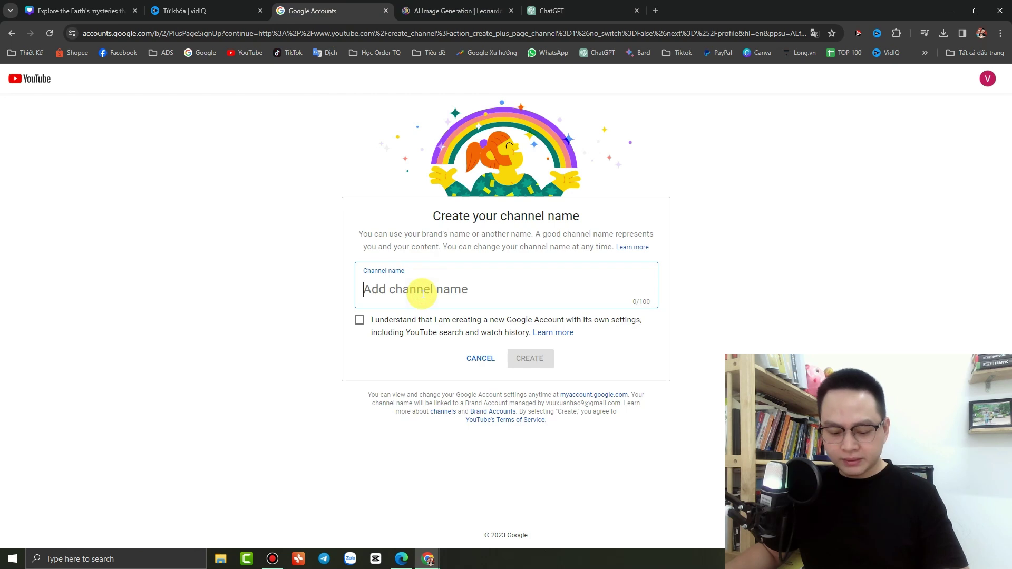
left_click(360, 326)
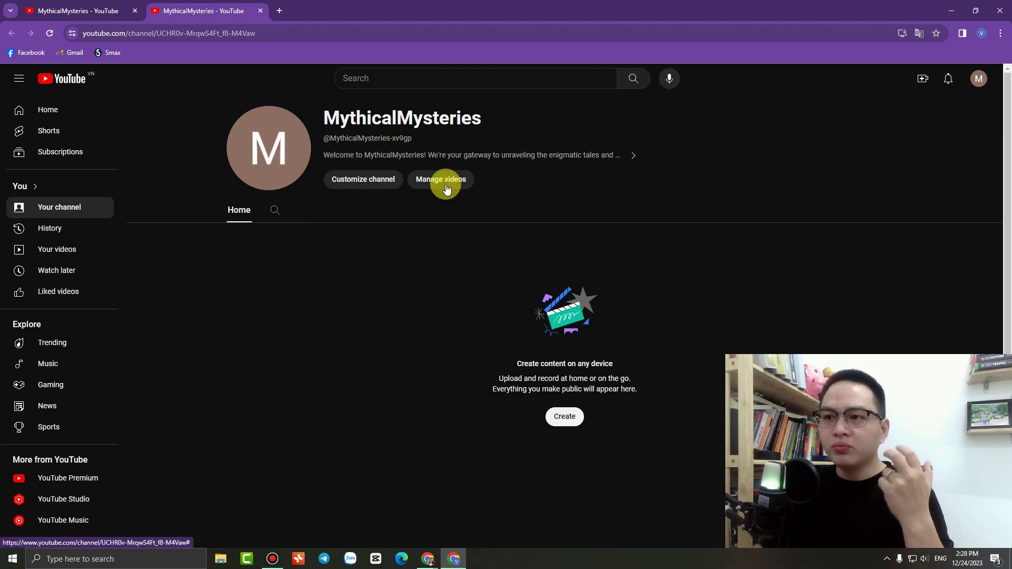
- Switch to Leonardo.Ai, browse the Recent Creations gallery, and examine the "In the eerie glow of a moonlit night" creature image
mouse_move(428, 563)
left_click(421, 525)
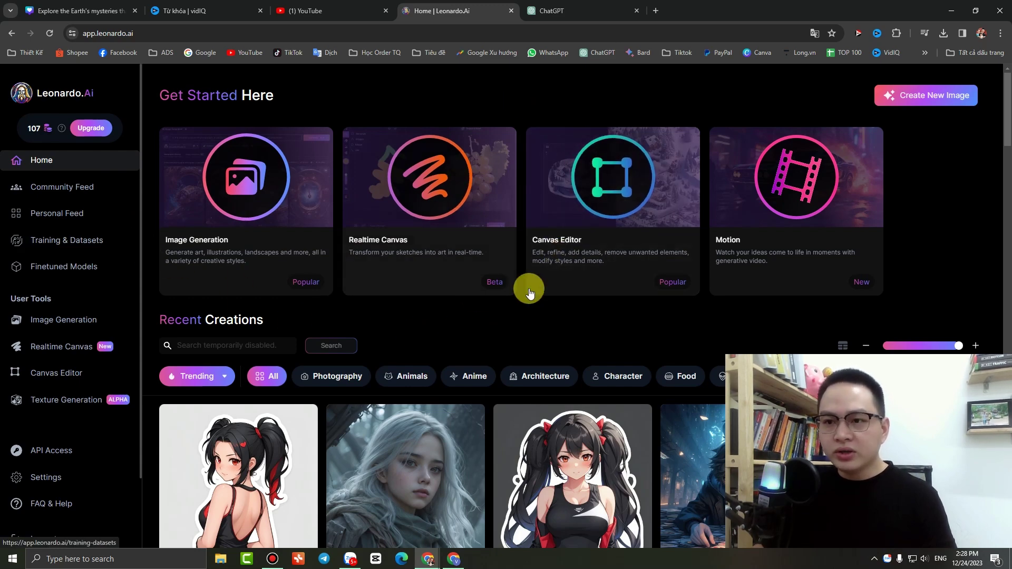
scroll(638, 287, "down", 3)
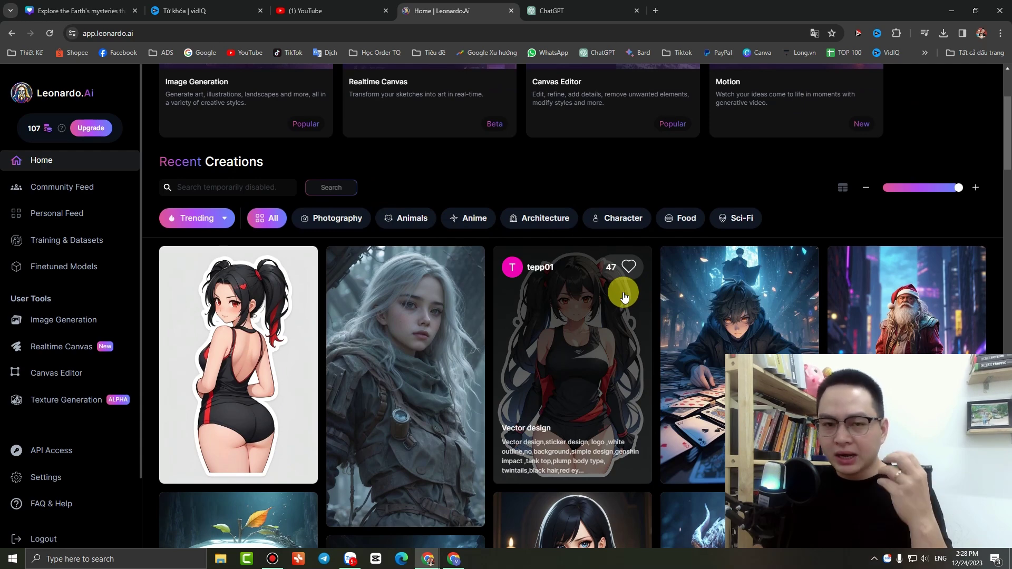
scroll(624, 297, "down", 5)
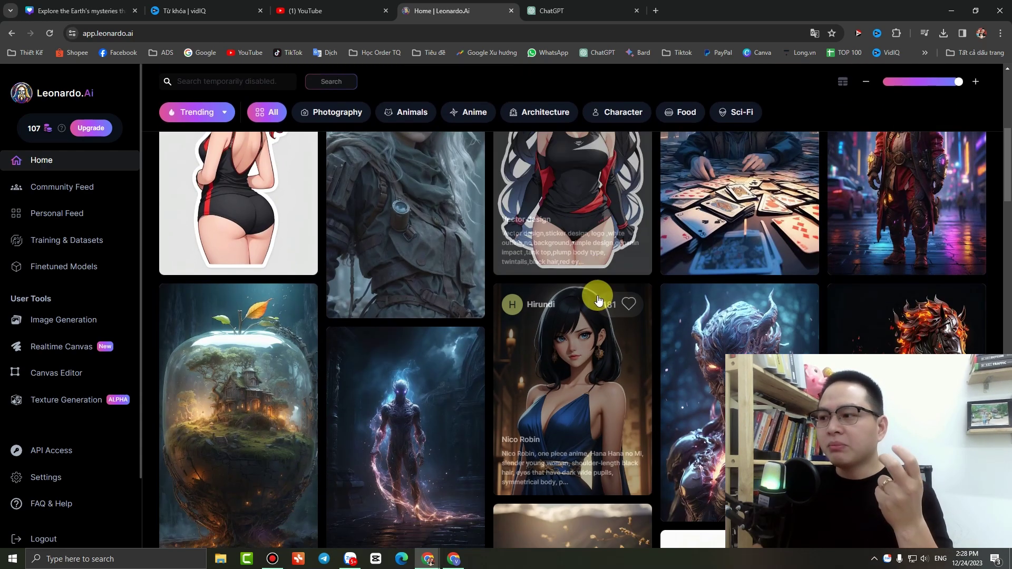
scroll(648, 258, "down", 2)
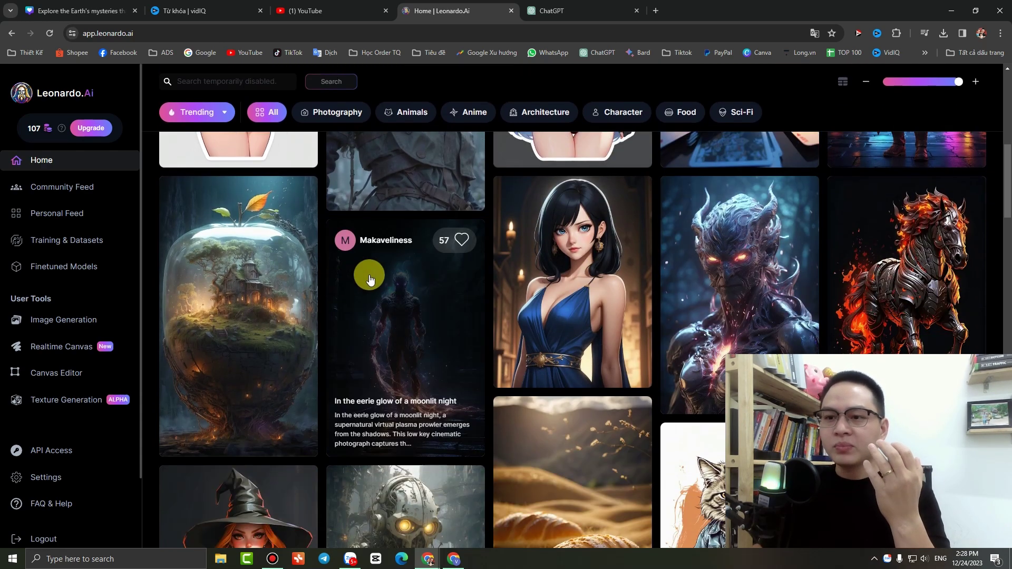
scroll(841, 217, "down", 2)
scroll(567, 275, "up", 2)
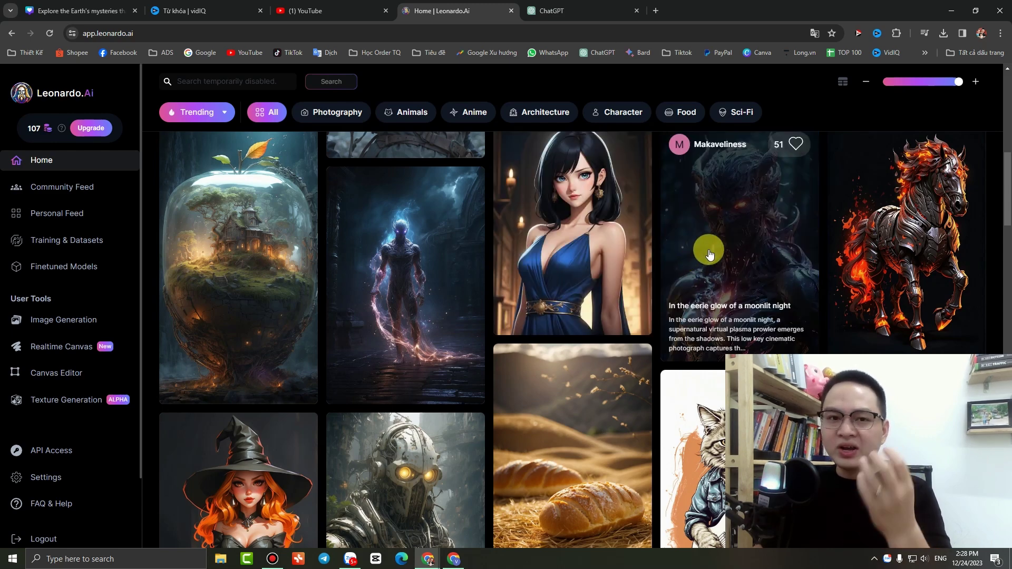
scroll(715, 247, "down", 2)
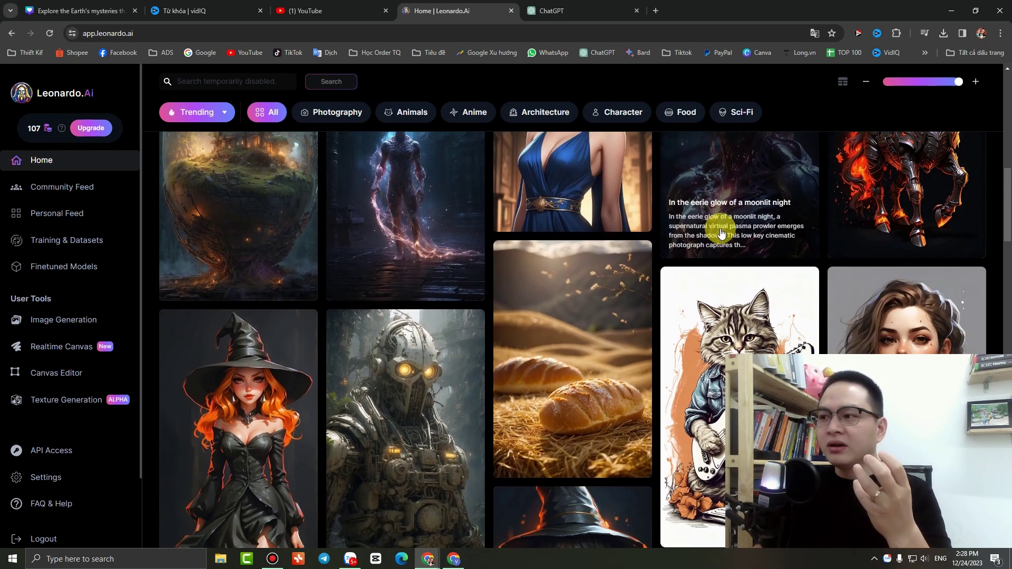
scroll(642, 266, "up", 1)
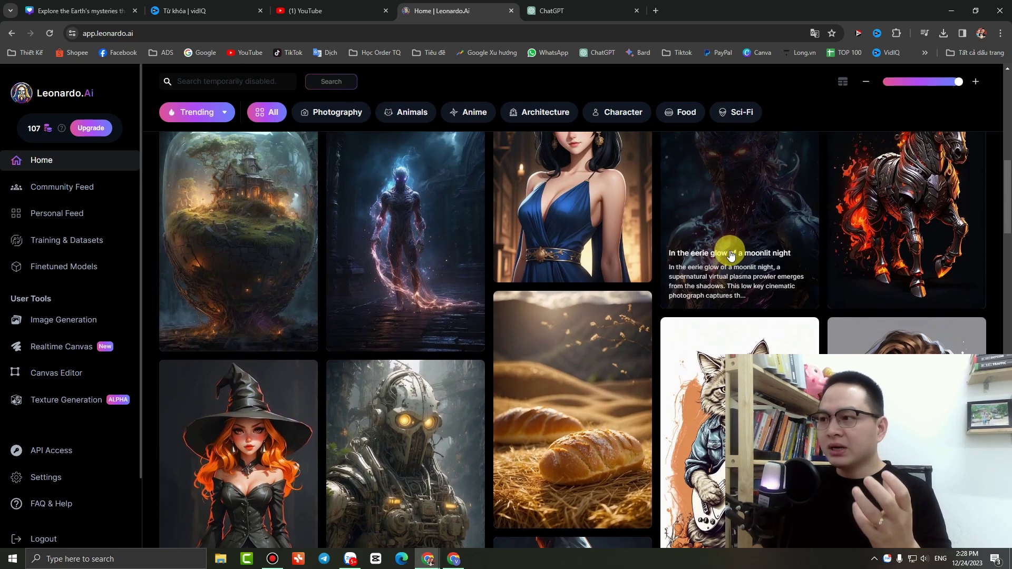
scroll(734, 271, "up", 2)
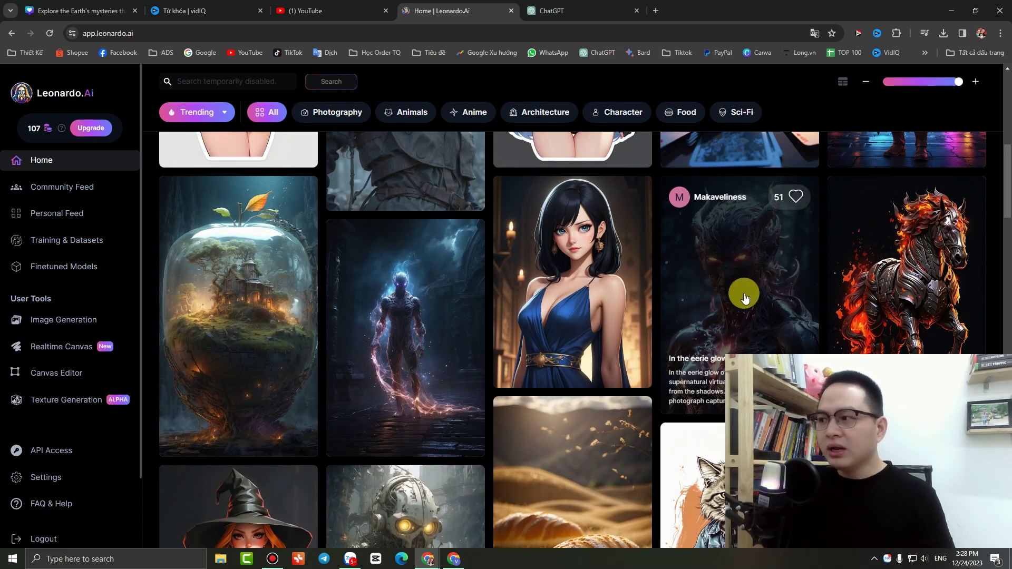
scroll(737, 283, "down", 1)
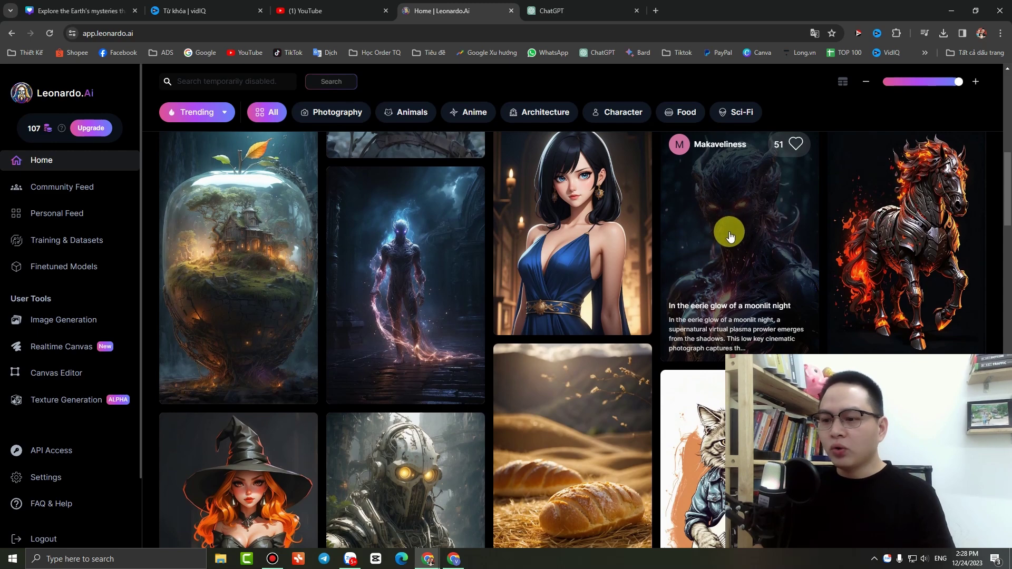
scroll(710, 227, "down", 2)
left_click(739, 166)
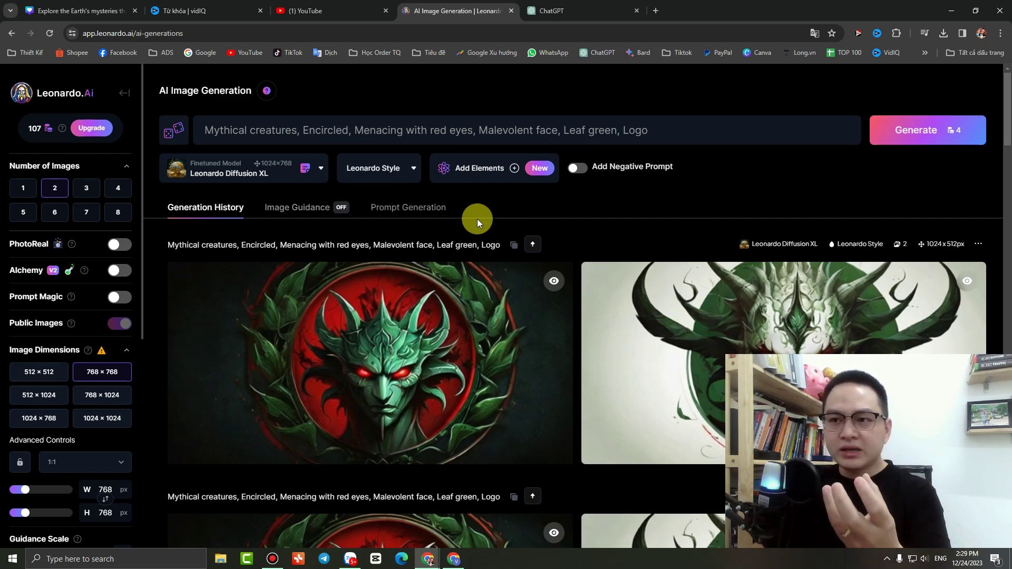
- Switch to ChatGPT and review the logo keywords translated into English, highlighting the Mythical creatures and Menacing with red eyes entries
left_click(559, 9)
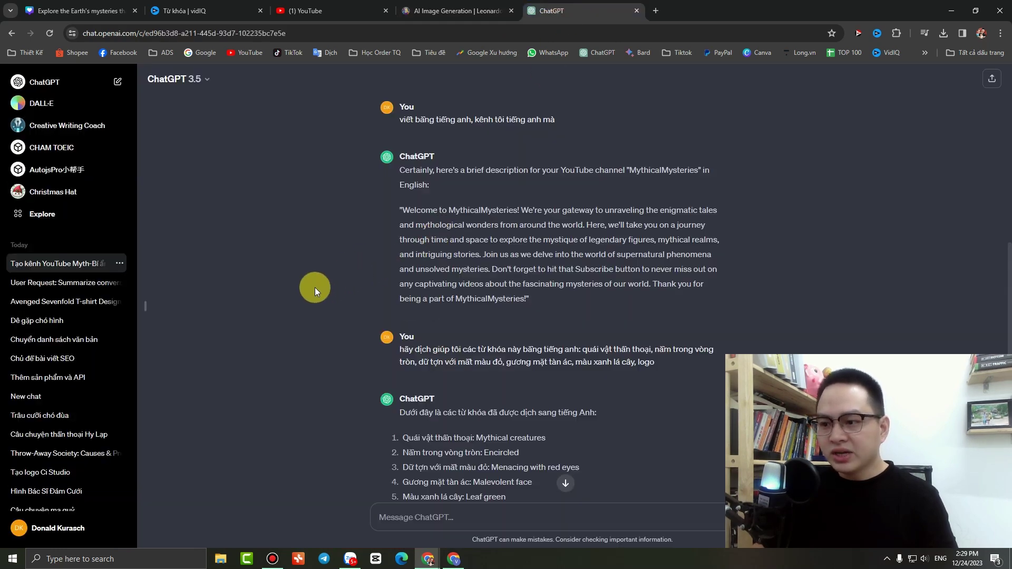
scroll(283, 312, "down", 4)
scroll(282, 313, "up", 4)
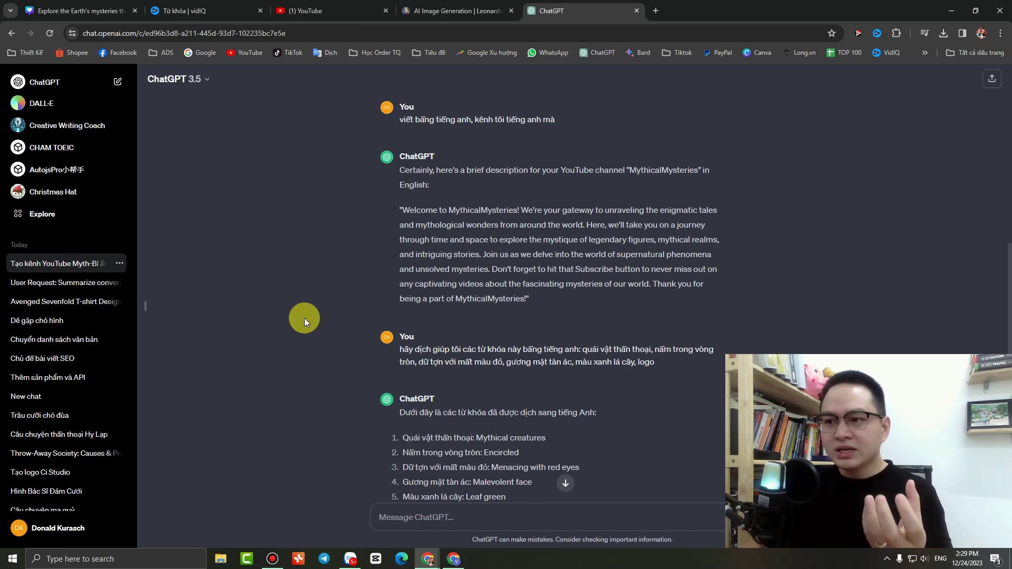
scroll(296, 316, "down", 3)
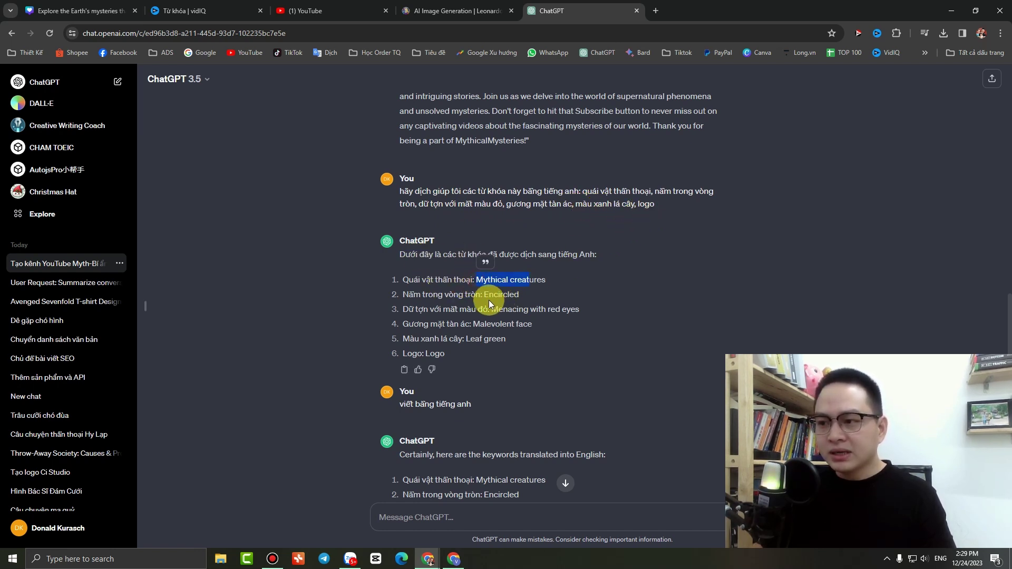
left_click_drag(491, 309, 512, 309)
- Return to Leonardo.Ai and compare the mythical creature logos and banners in the generation history
left_click(420, 10)
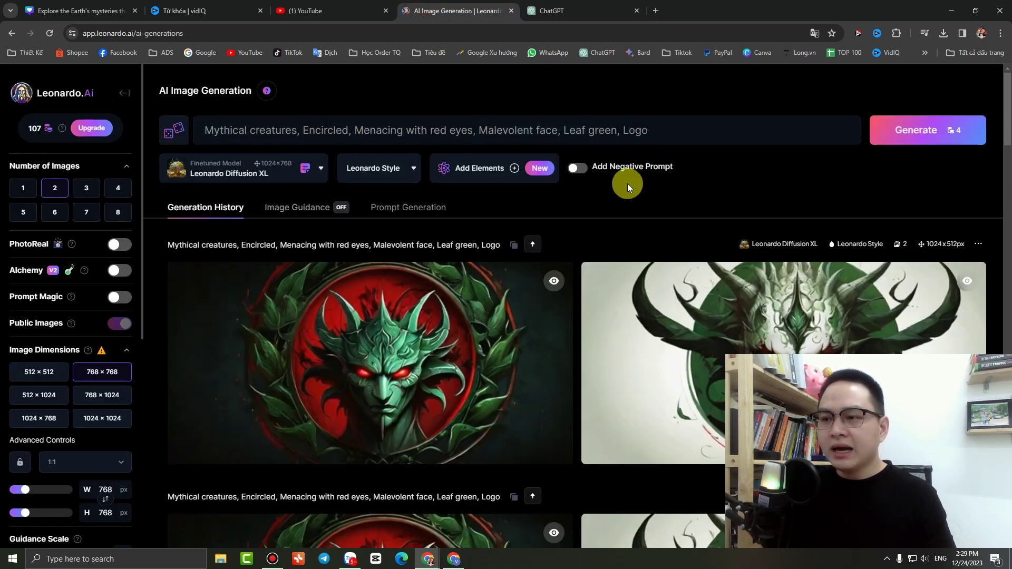
scroll(551, 211, "down", 7)
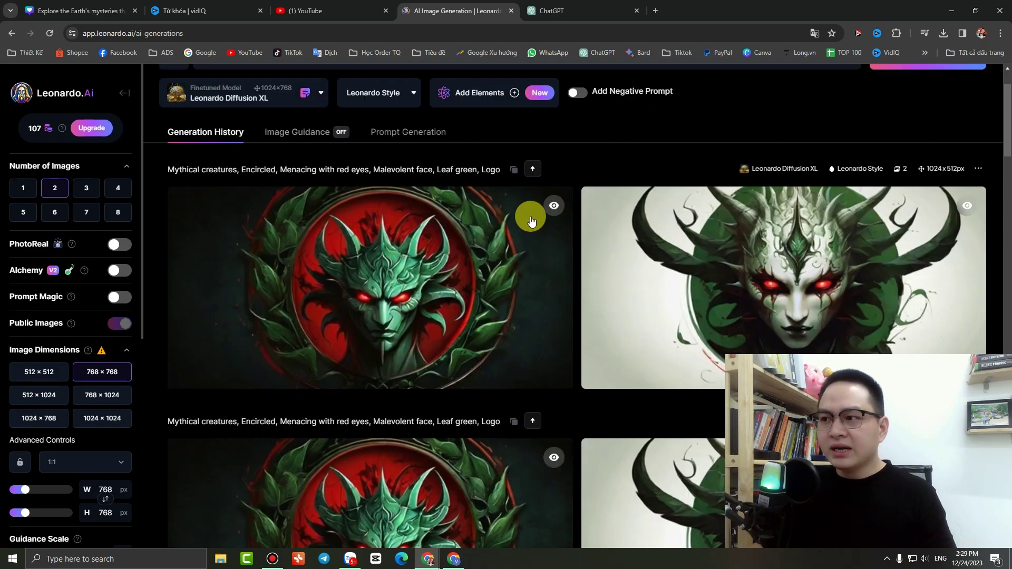
scroll(323, 323, "down", 3)
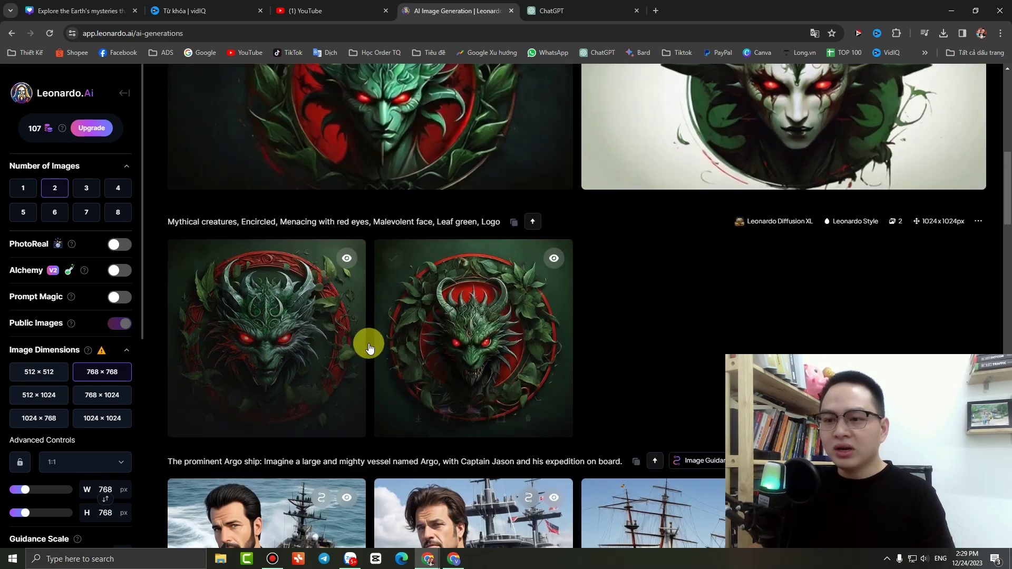
scroll(298, 268, "down", 3)
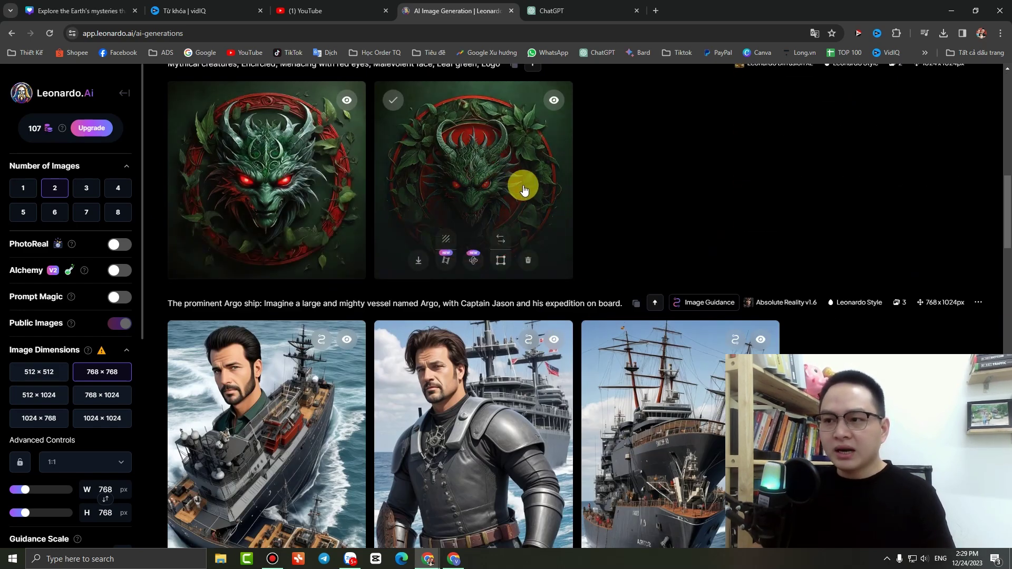
scroll(536, 253, "up", 10)
scroll(400, 248, "up", 2)
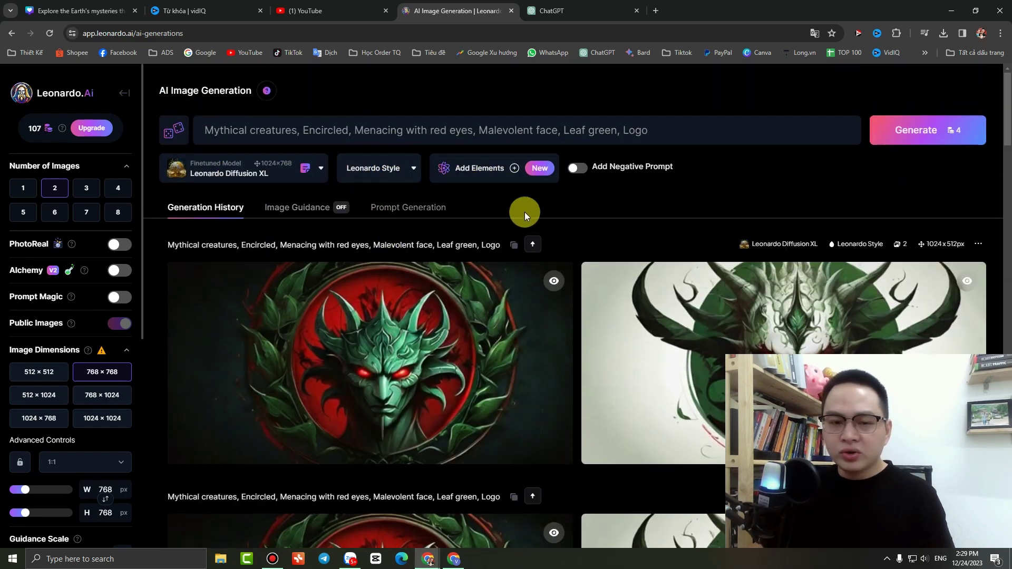
- Preview the first 1024x1024 creature logo, with green leaves and a red ring, at full size and close the preview
scroll(548, 262, "down", 8)
scroll(563, 275, "down", 3)
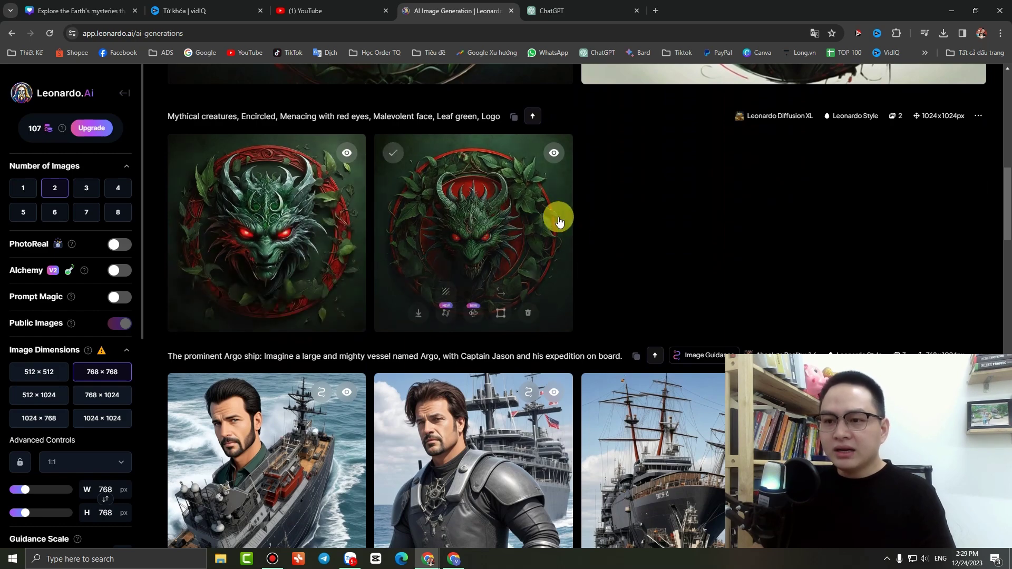
left_click(273, 214)
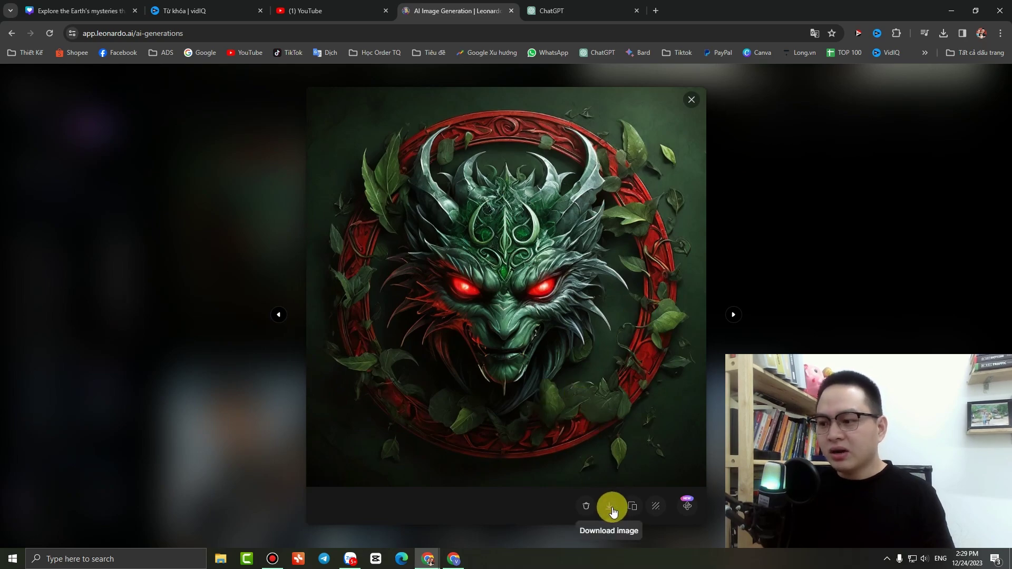
left_click(780, 210)
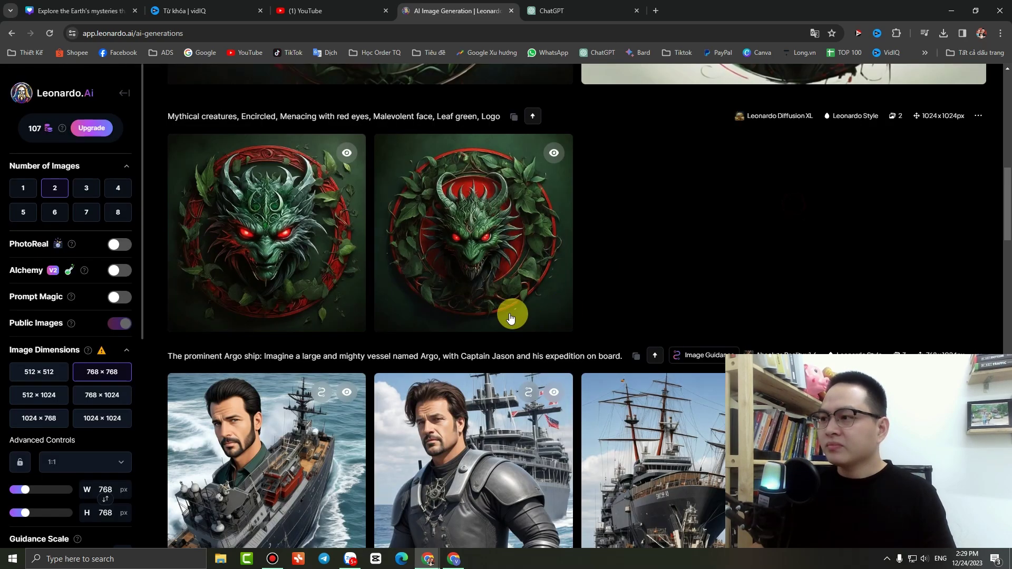
- Set the image dimensions to 1024 × 1024 for generating the square channel logo
scroll(524, 316, "up", 5)
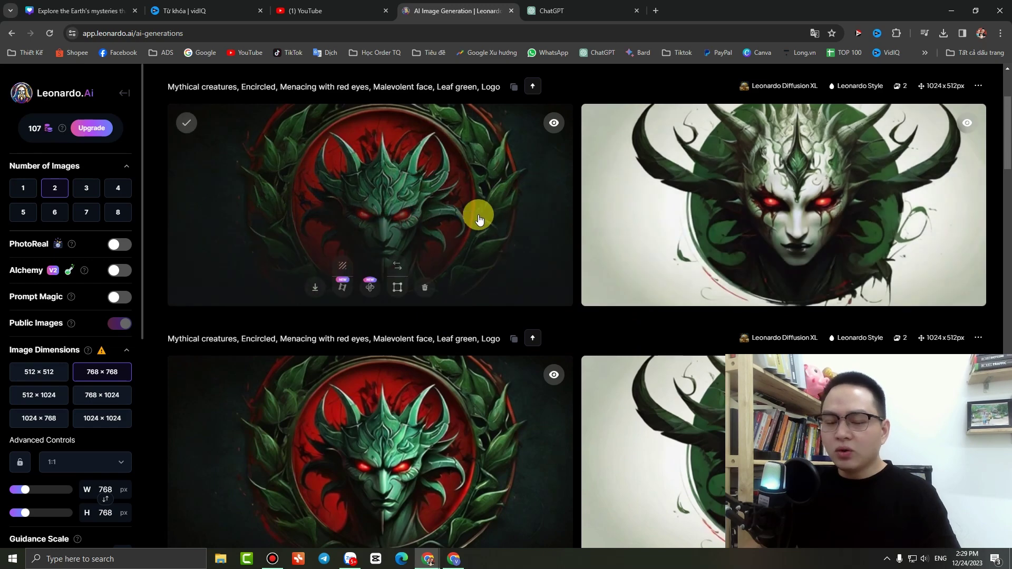
scroll(469, 220, "up", 1)
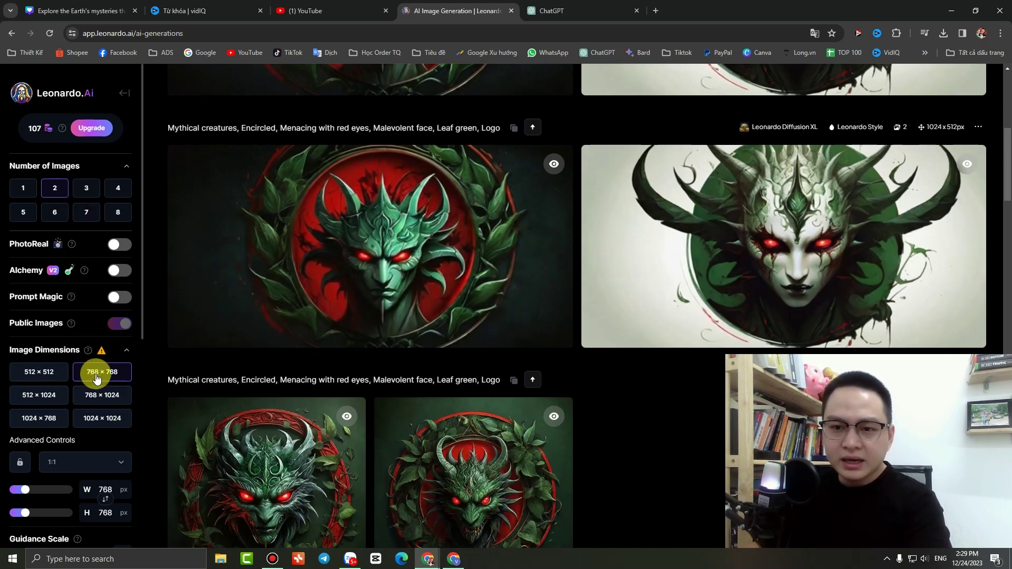
scroll(319, 352, "down", 2)
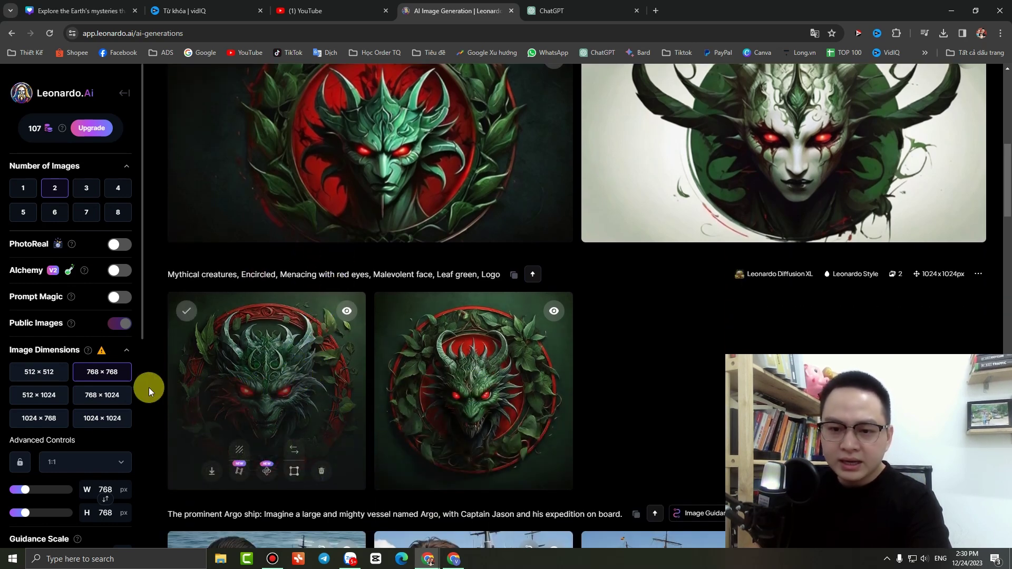
left_click(104, 422)
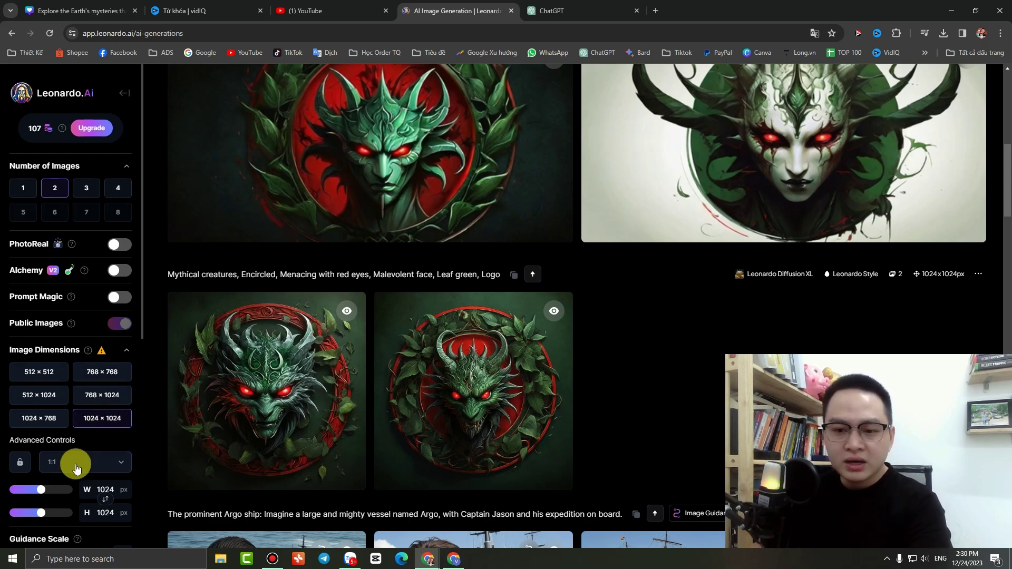
scroll(41, 204, "up", 1)
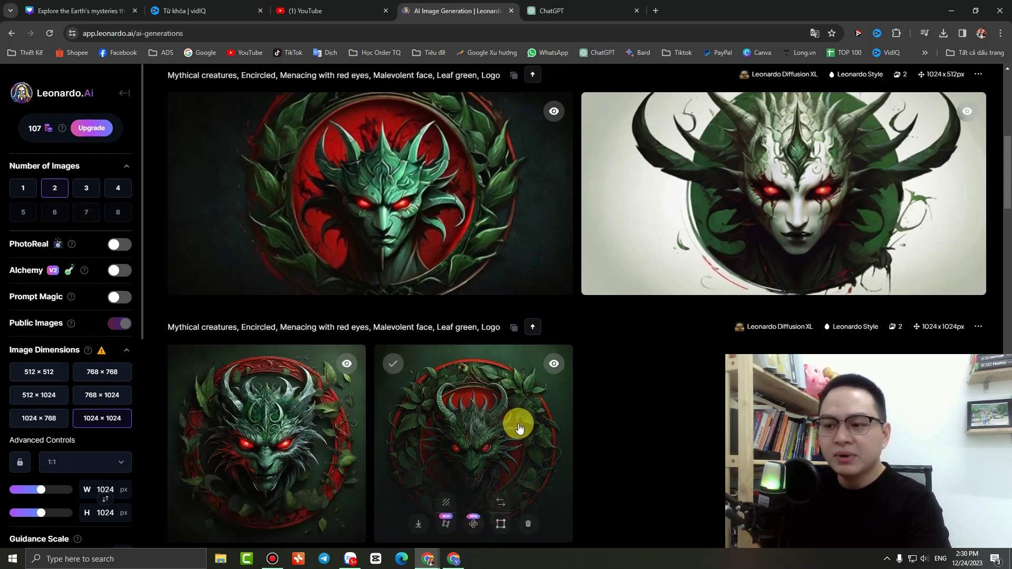
- Set the image dimensions to 1024 × 512 px for generating the wide channel banner
scroll(572, 372, "up", 4)
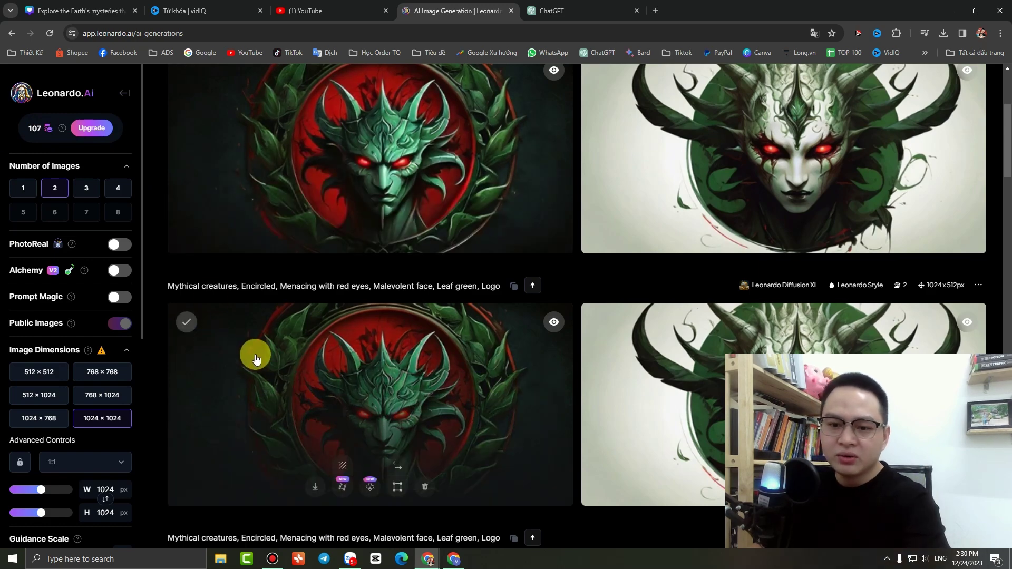
scroll(438, 365, "down", 3)
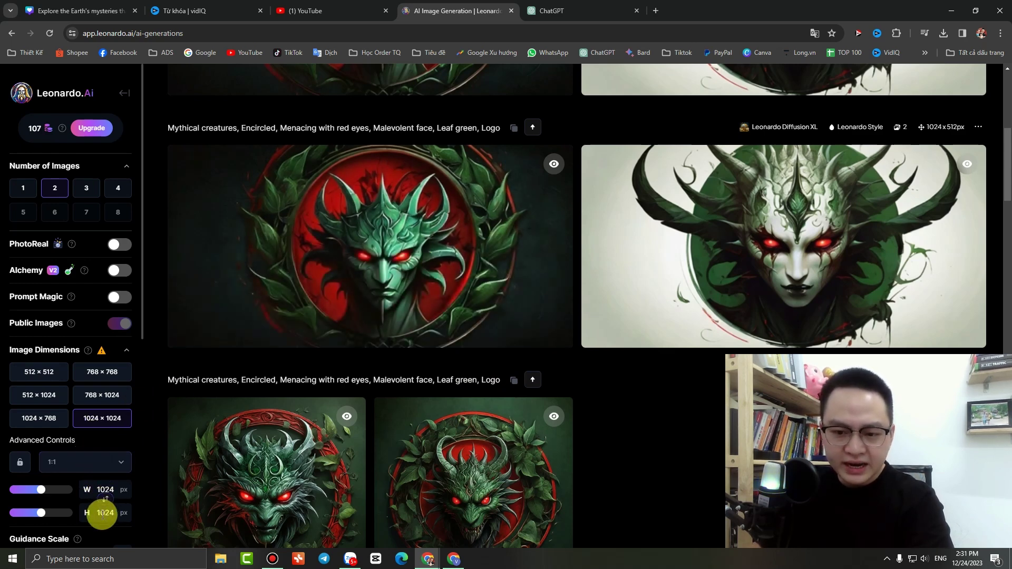
scroll(104, 513, "down", 1)
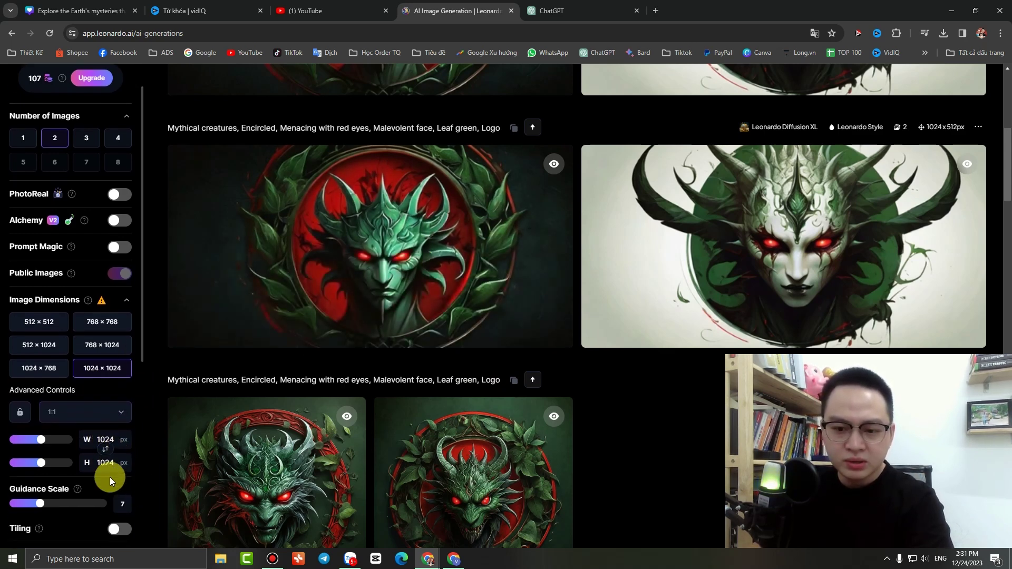
left_click_drag(41, 460, 19, 465)
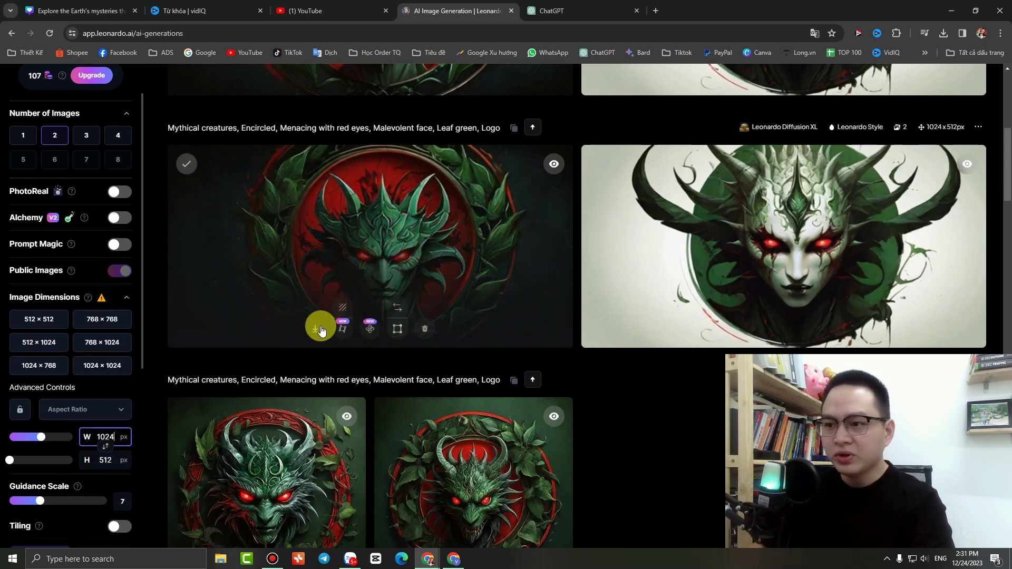
- Compare the prompts and images of the 1024x512 banners with the 1024x1024 logos in the generation history
scroll(374, 323, "up", 1)
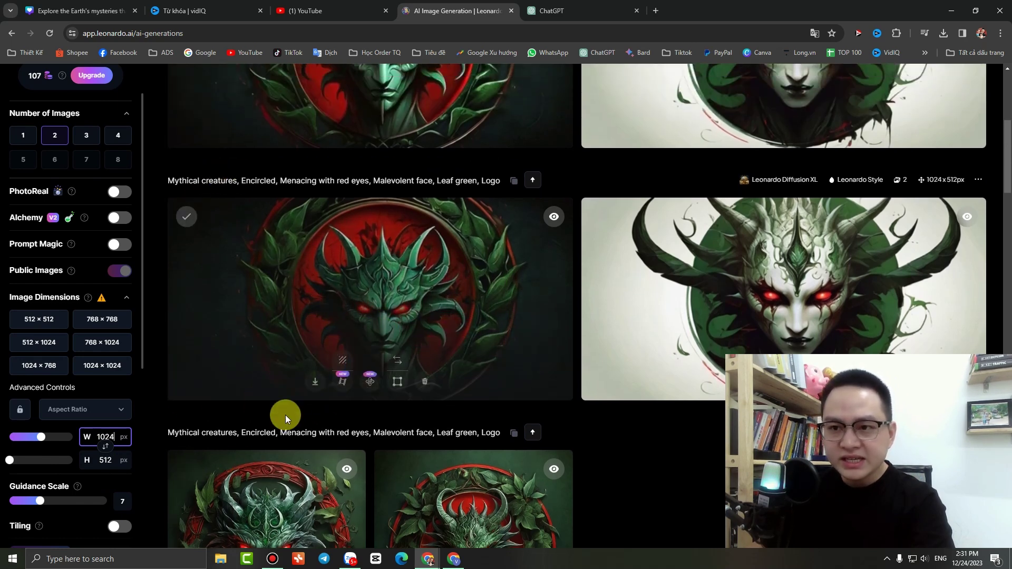
left_click_drag(179, 432, 464, 431)
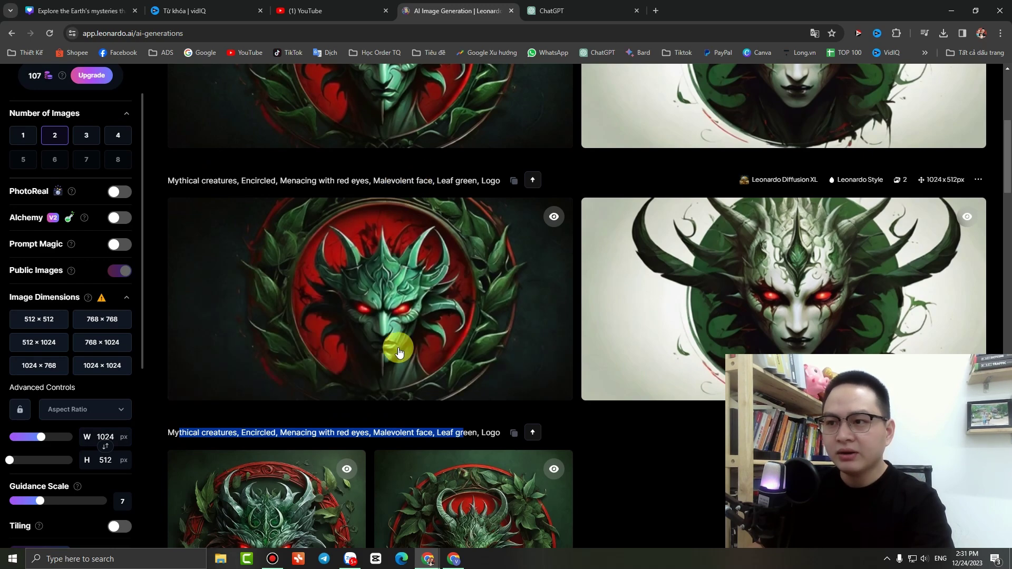
scroll(467, 315, "up", 2)
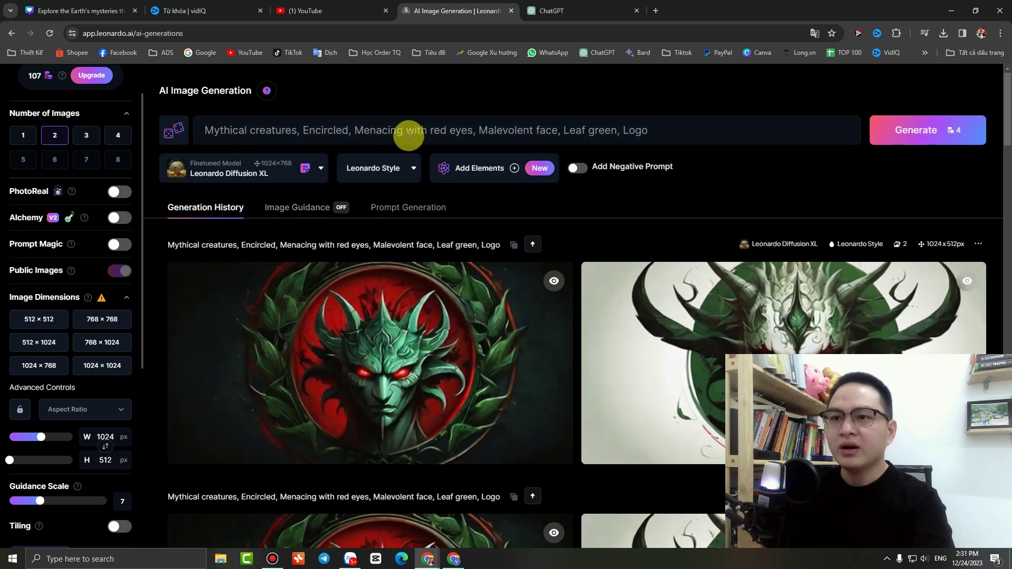
scroll(465, 271, "down", 4)
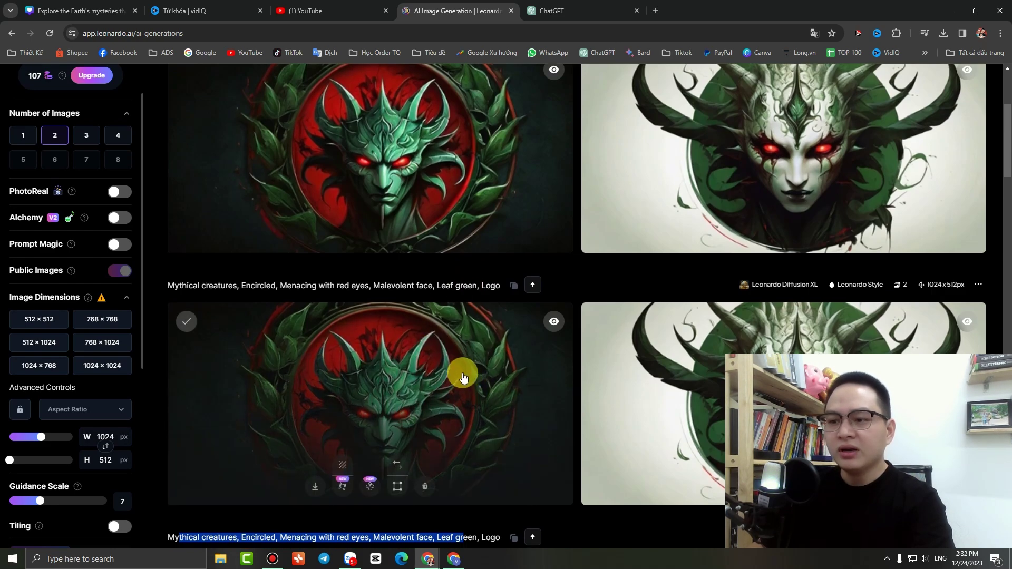
scroll(461, 373, "down", 3)
scroll(406, 269, "down", 2)
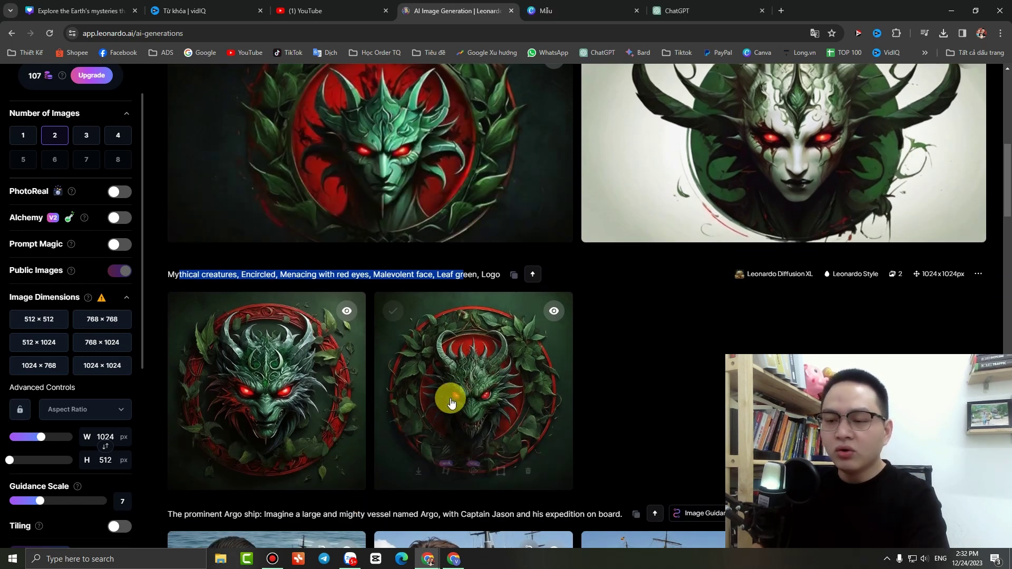
- Switch to Canva and create a new Banner YouTube design
left_click(562, 6)
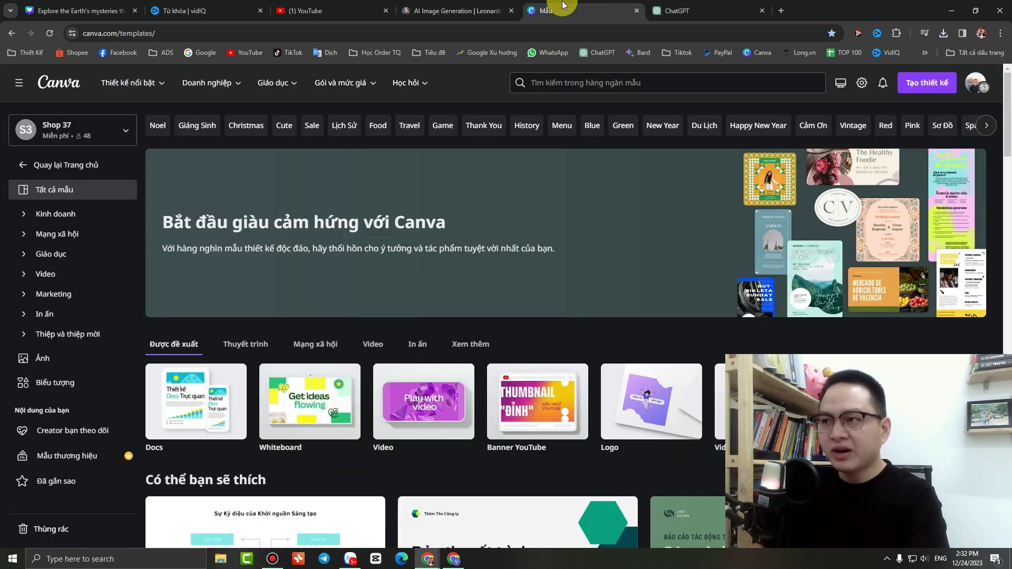
left_click(938, 85)
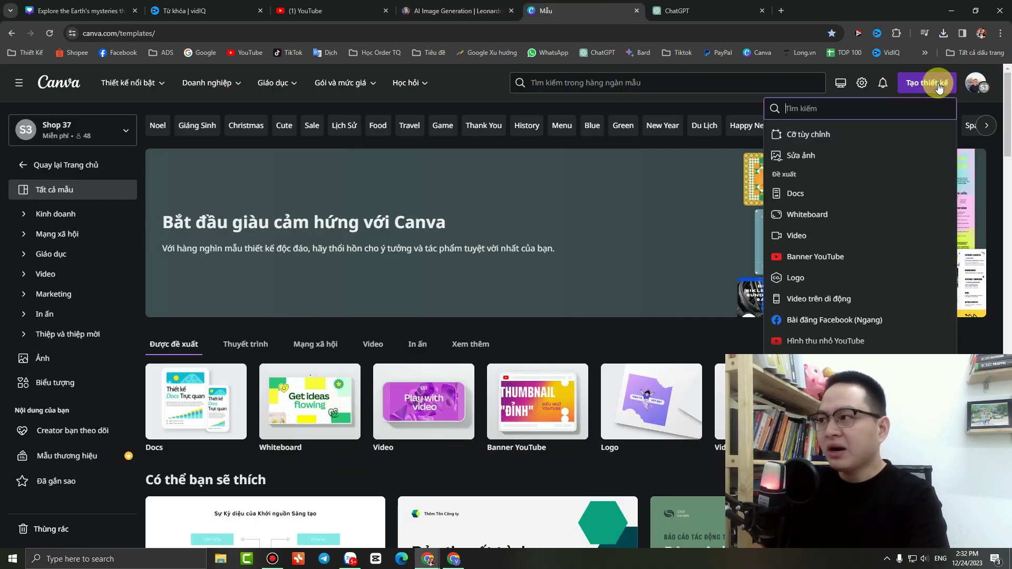
left_click(832, 257)
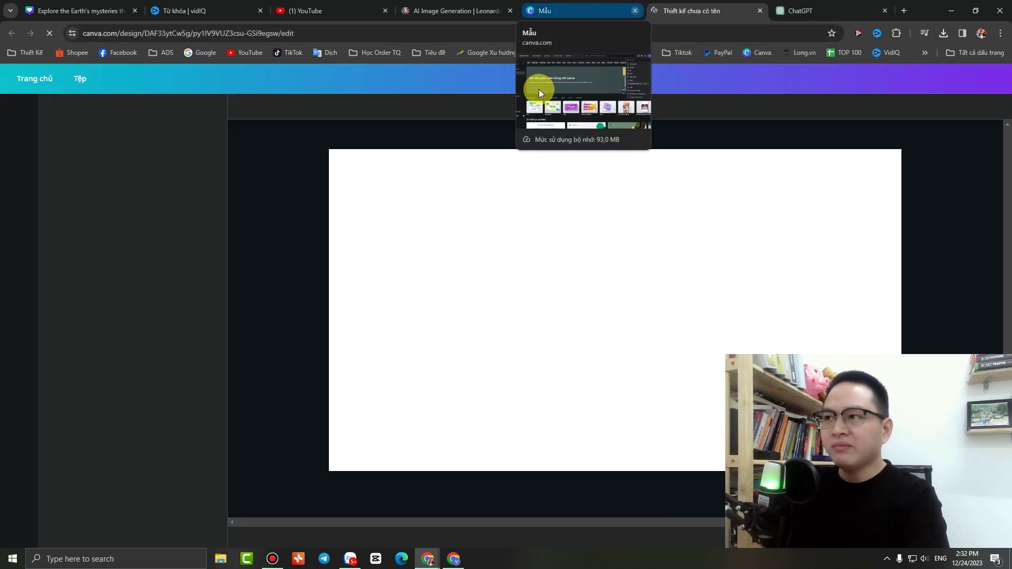
- Bring the 1024x512 green horned creature banner with the red circle from Leonardo.Ai into the uploads of the new Canva design
left_click(429, 9)
scroll(376, 211, "up", 3)
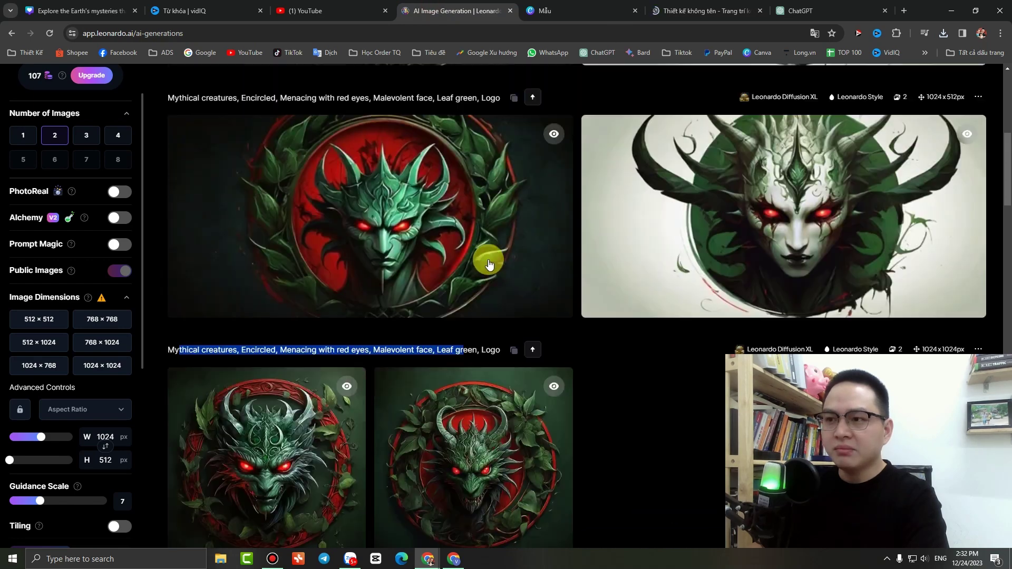
left_click(373, 297)
left_click_drag(503, 282, 185, 280)
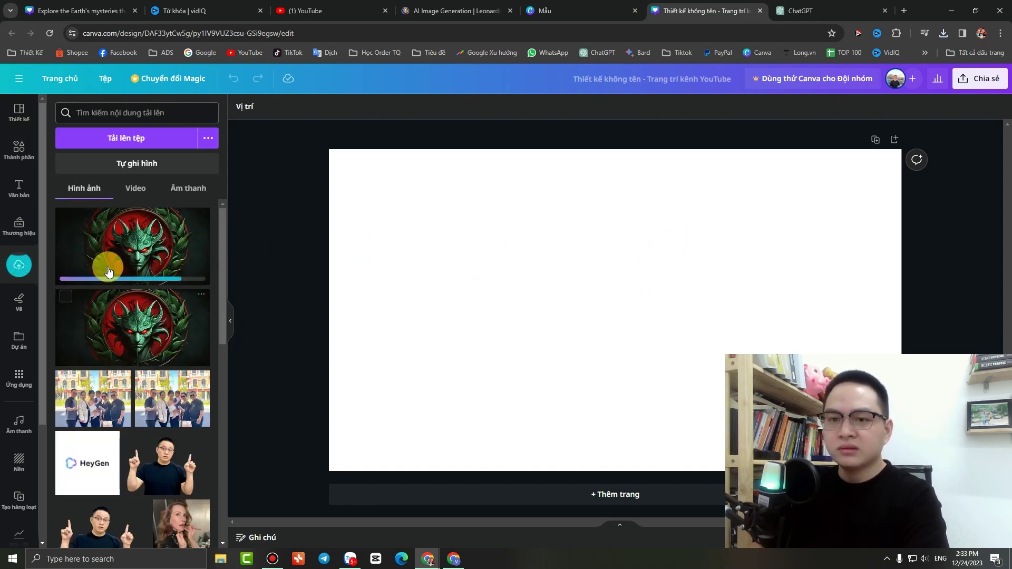
- Place the uploaded green creature image on the page and set it as the page background
left_click(141, 251)
right_click(517, 303)
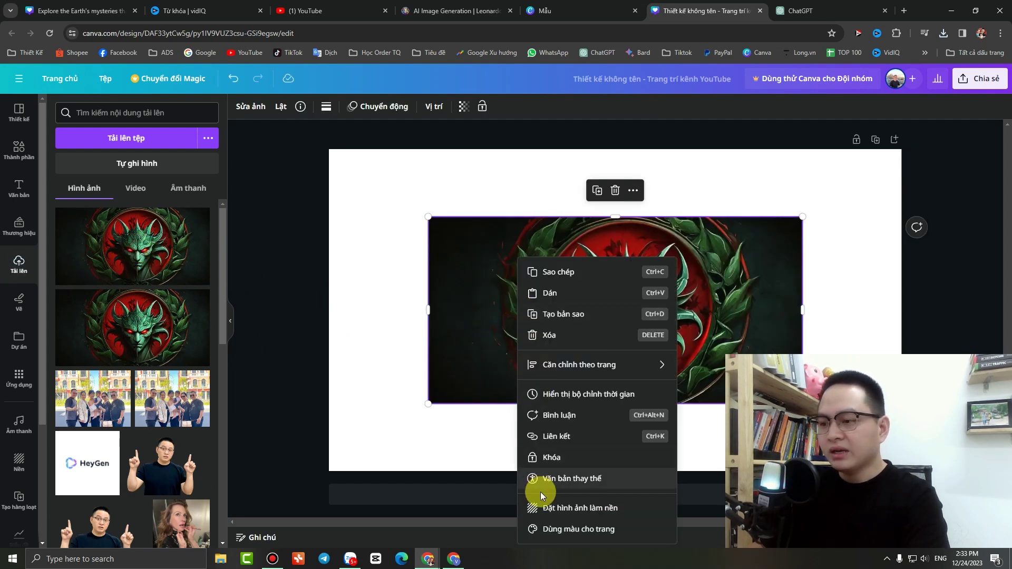
left_click(563, 509)
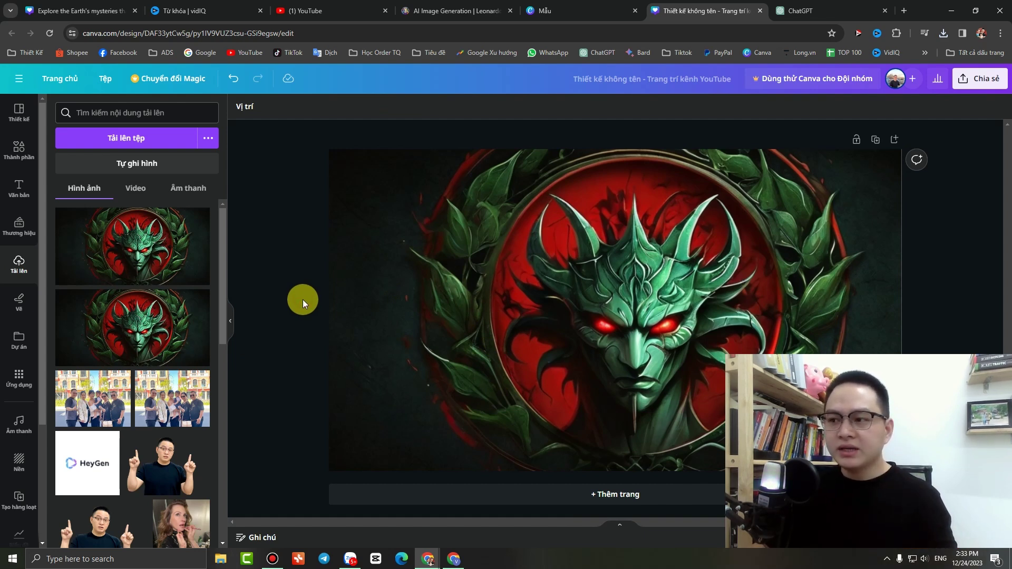
- Switch to ChatGPT and copy the slogan "Explore the Earth's mysteries that no one has told you about" without its quotation marks
left_click(20, 195)
left_click(803, 12)
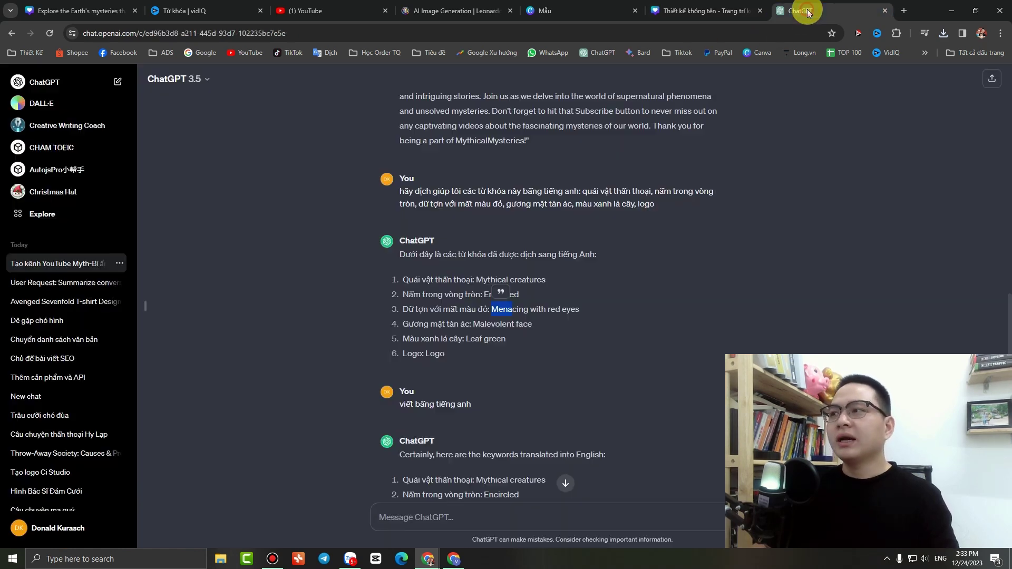
scroll(287, 278, "down", 4)
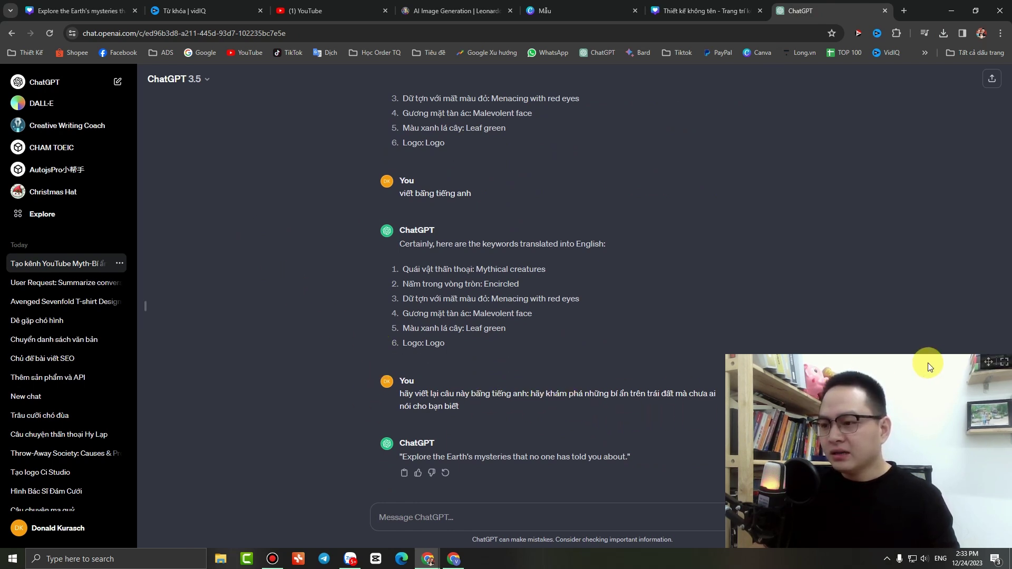
left_click_drag(985, 358, 996, 156)
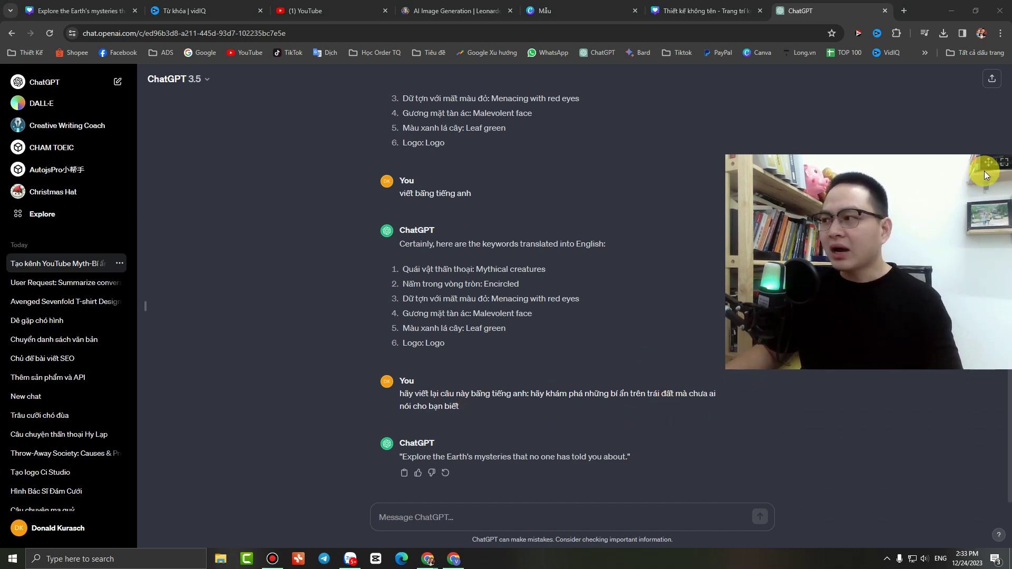
left_click_drag(989, 160, 1006, 361)
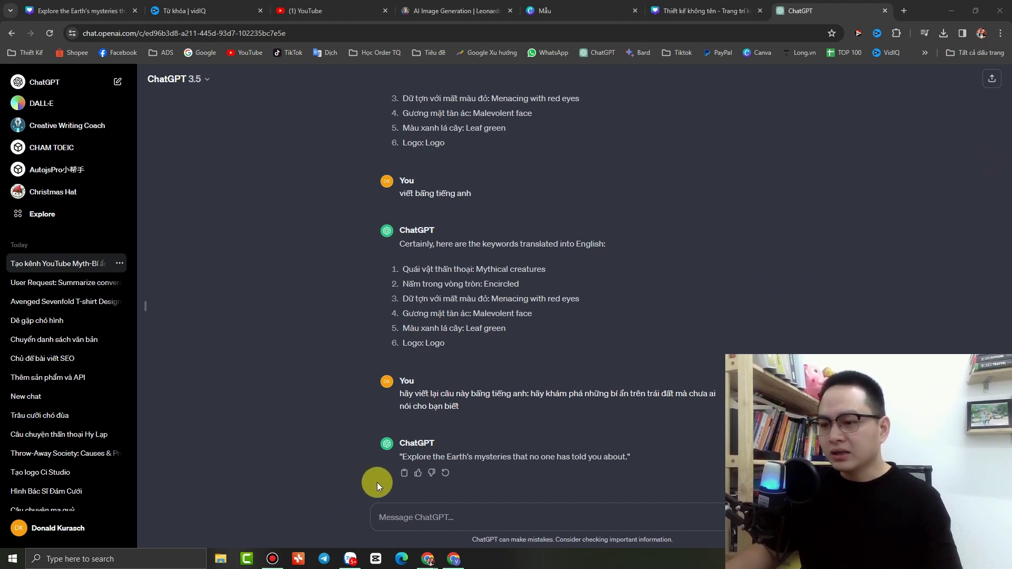
left_click_drag(403, 456, 572, 457)
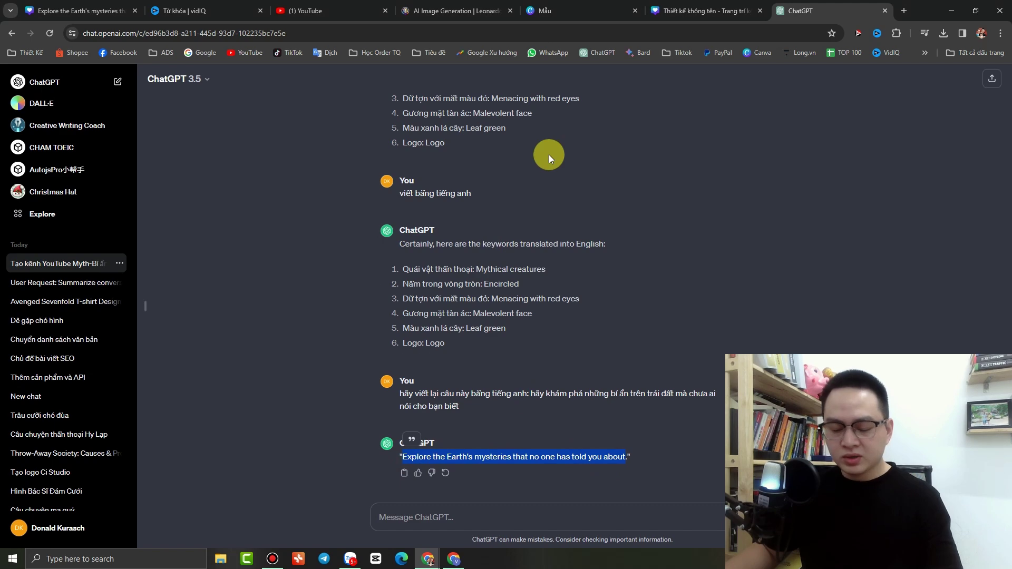
- Return to the Canva banner and add a heading containing the copied slogan
left_click(706, 11)
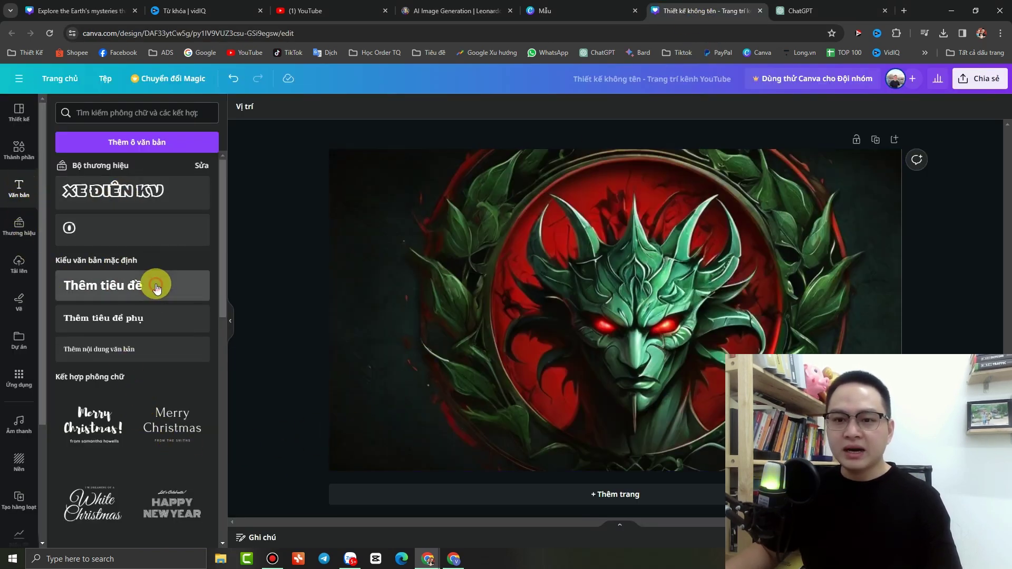
left_click(107, 298)
key("ctrl+v")
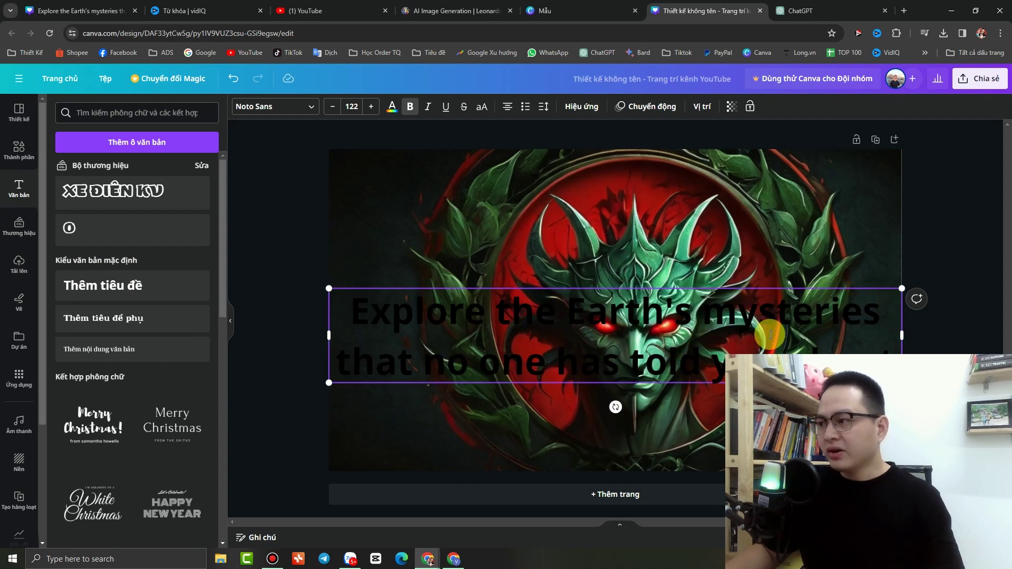
- Shrink the slogan to font size 56,4 on a single line and place it near the banner's lower edge
left_click_drag(612, 345, 591, 288)
left_click(277, 308)
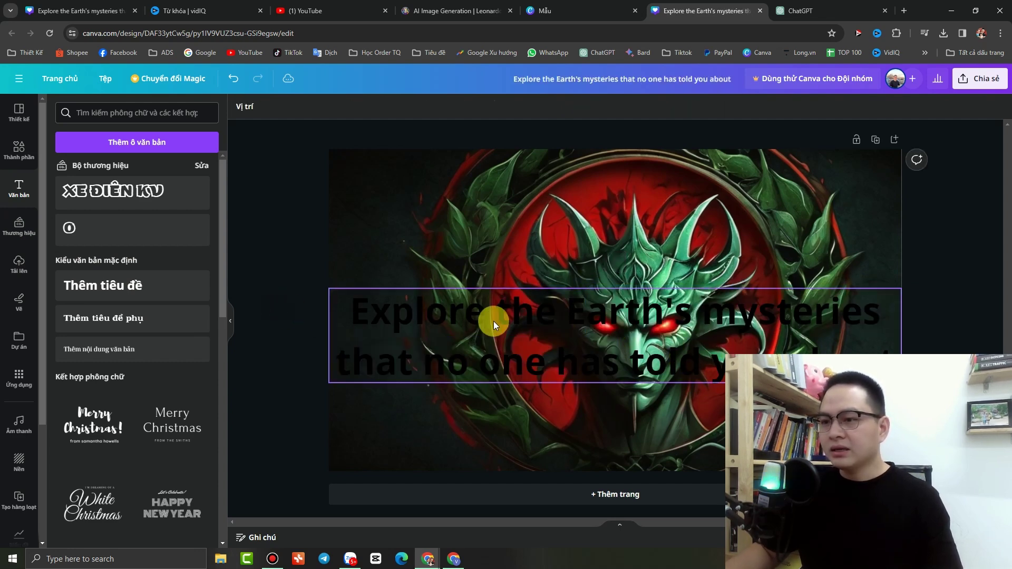
key("ctrl+z")
key("ctrl+z")
- Change the slogan's text colour to bright yellow, #F2FF00
left_click(392, 107)
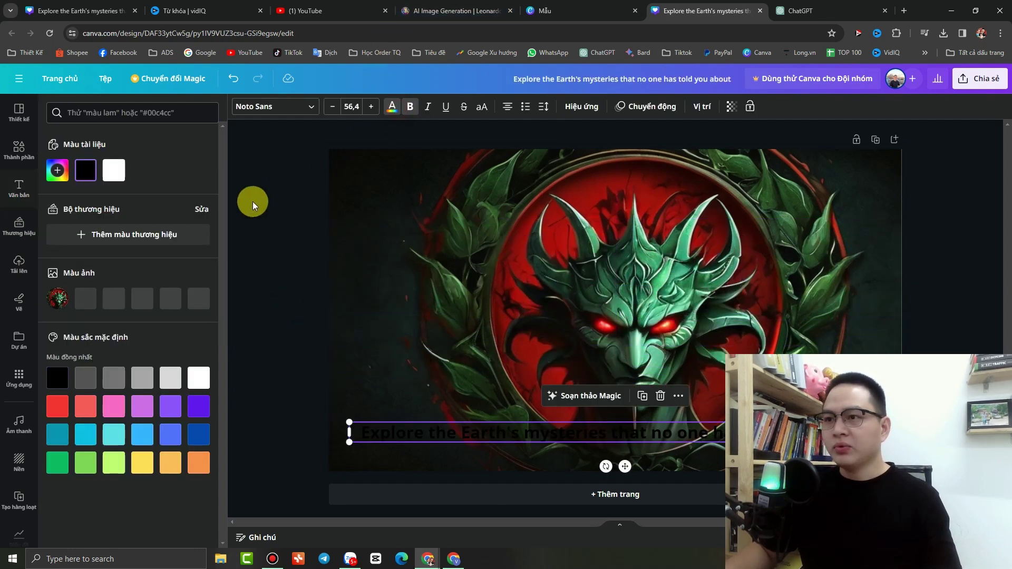
left_click(57, 170)
left_click(80, 261)
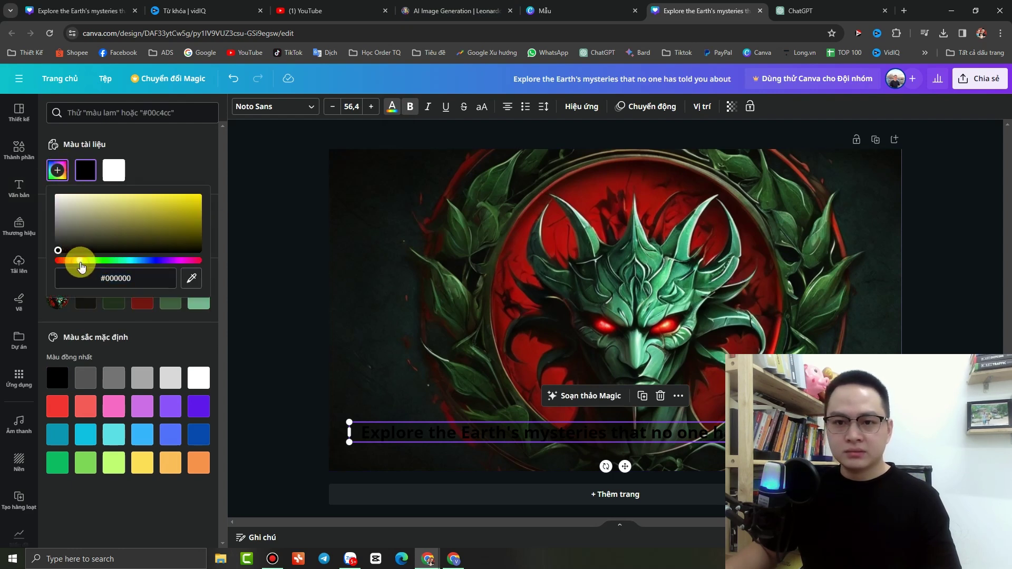
left_click_drag(189, 202, 205, 190)
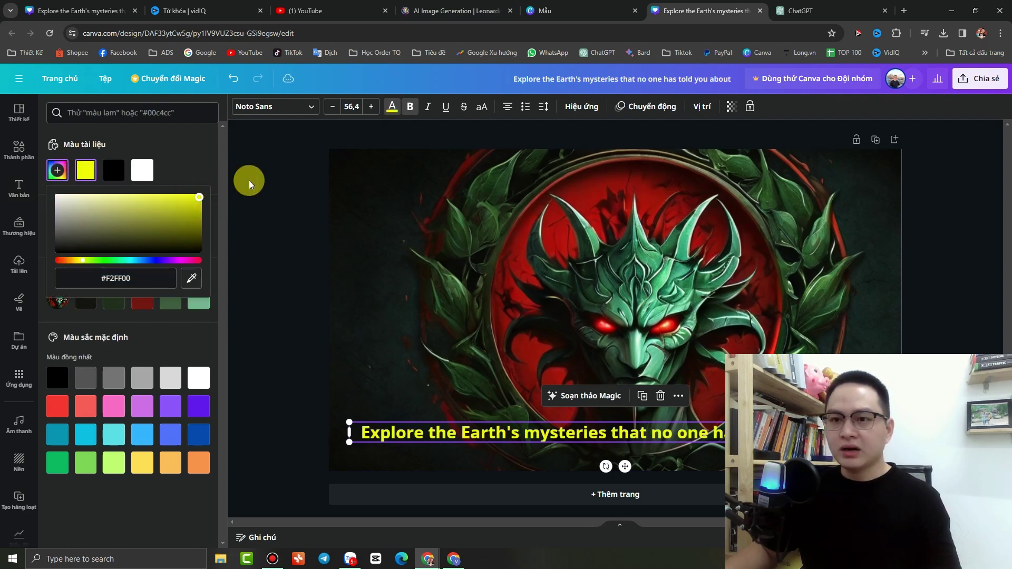
- Apply the Nhấp nháy (neon) text effect to the slogan with an intensity of 89
left_click(585, 104)
left_click(586, 104)
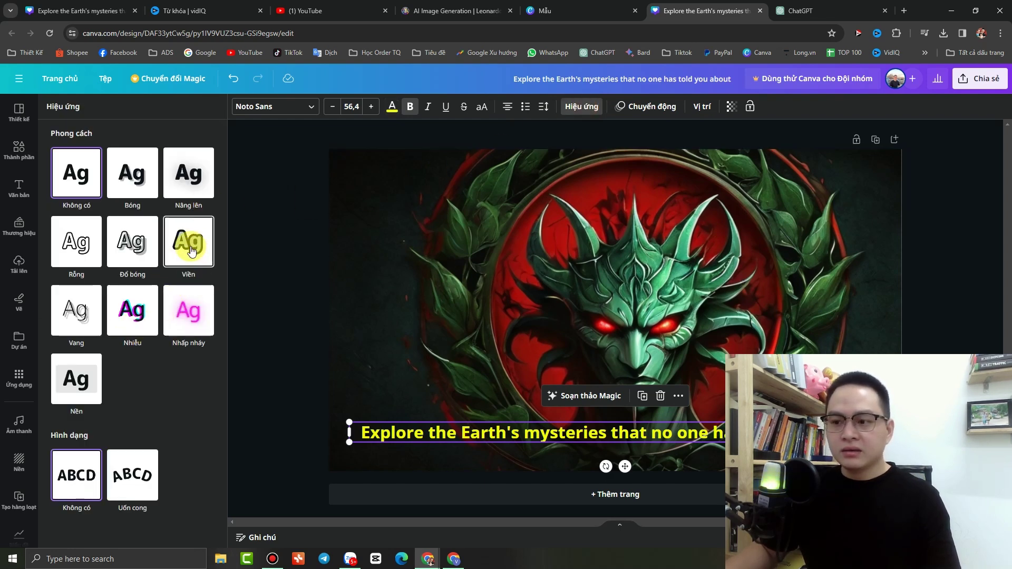
left_click(187, 324)
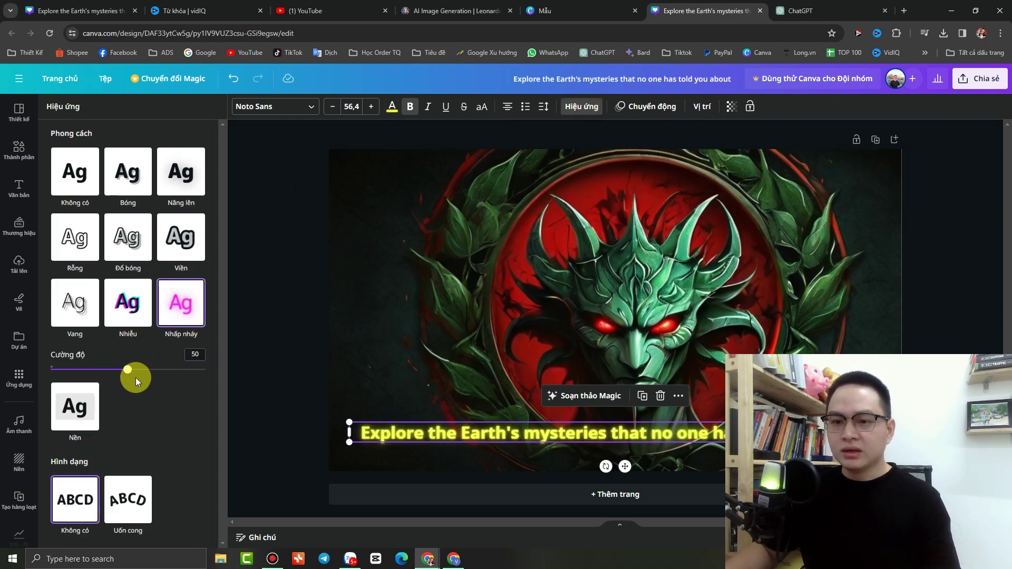
left_click_drag(130, 374, 189, 381)
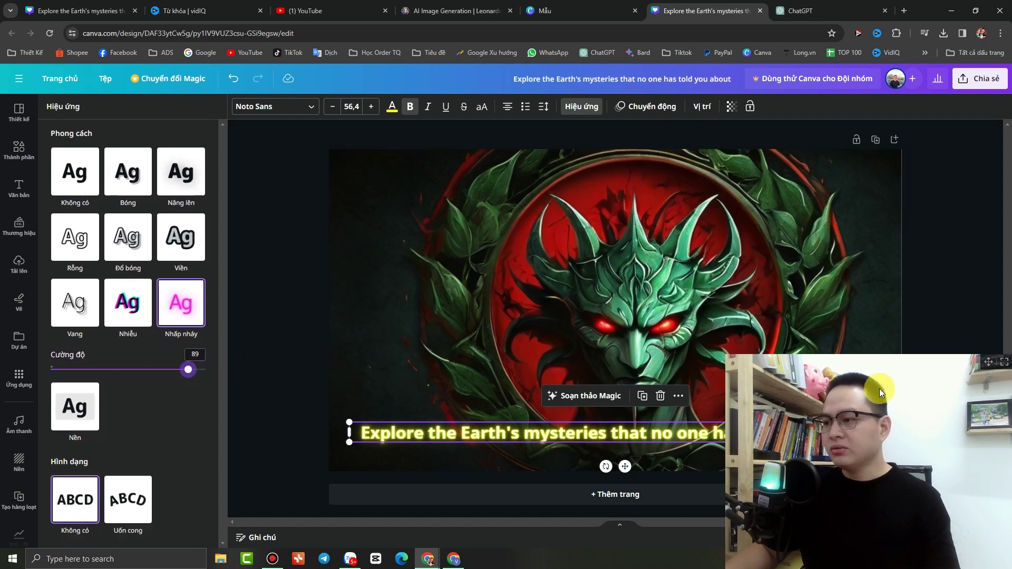
- Open the sharing options for the finished banner design
left_click_drag(984, 362, 988, 192)
left_click_drag(1006, 248, 1007, 387)
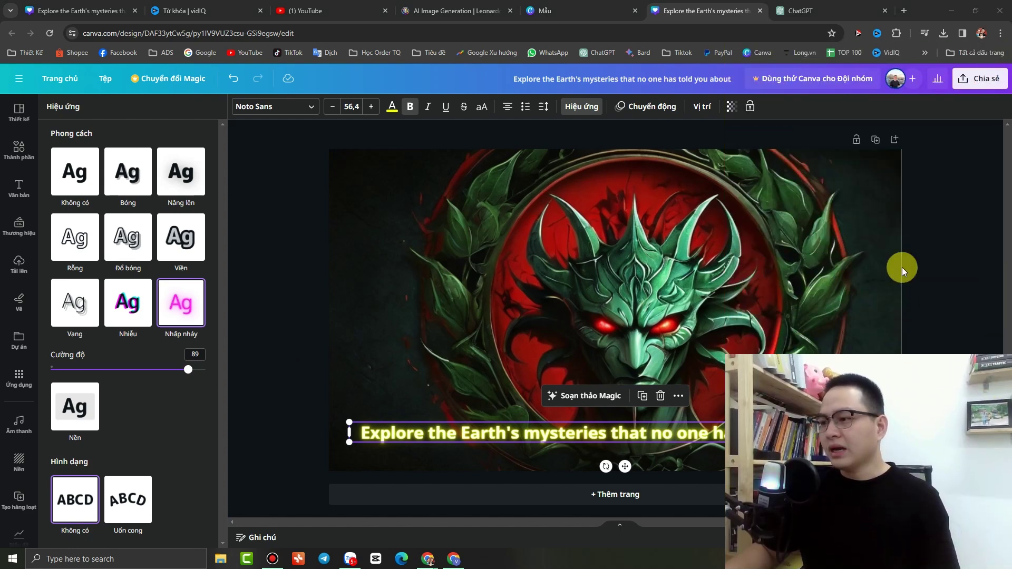
left_click(981, 85)
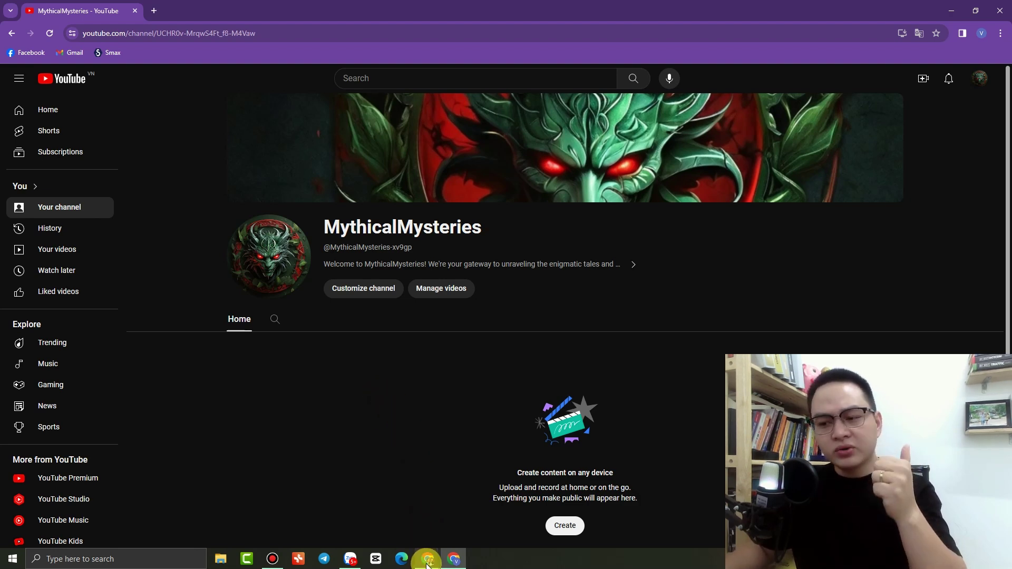
- Copy the English translation "mythical creature story" from Google Translate and return to the Pinterest home page
mouse_move(427, 563)
left_click(387, 507)
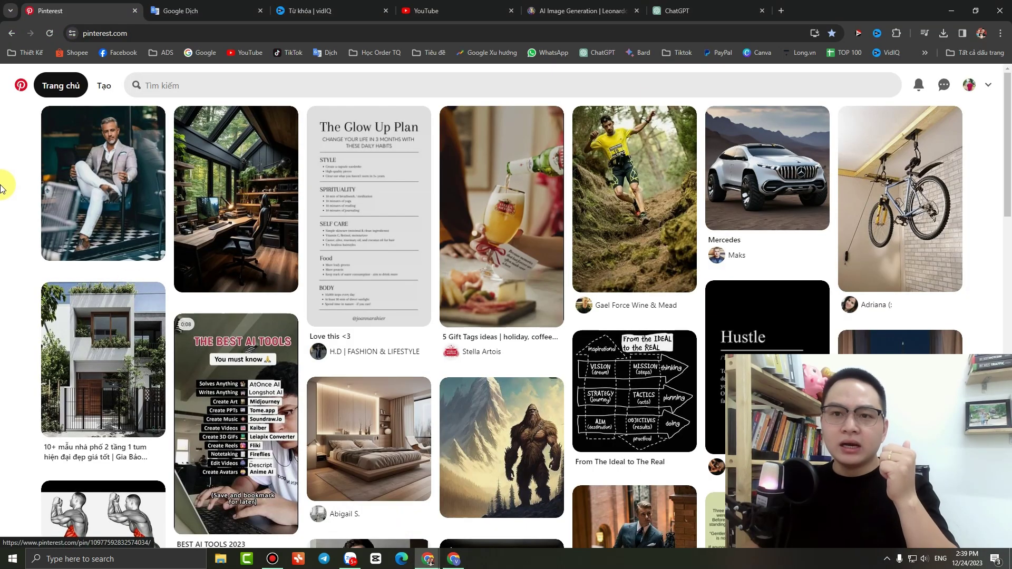
left_click(205, 13)
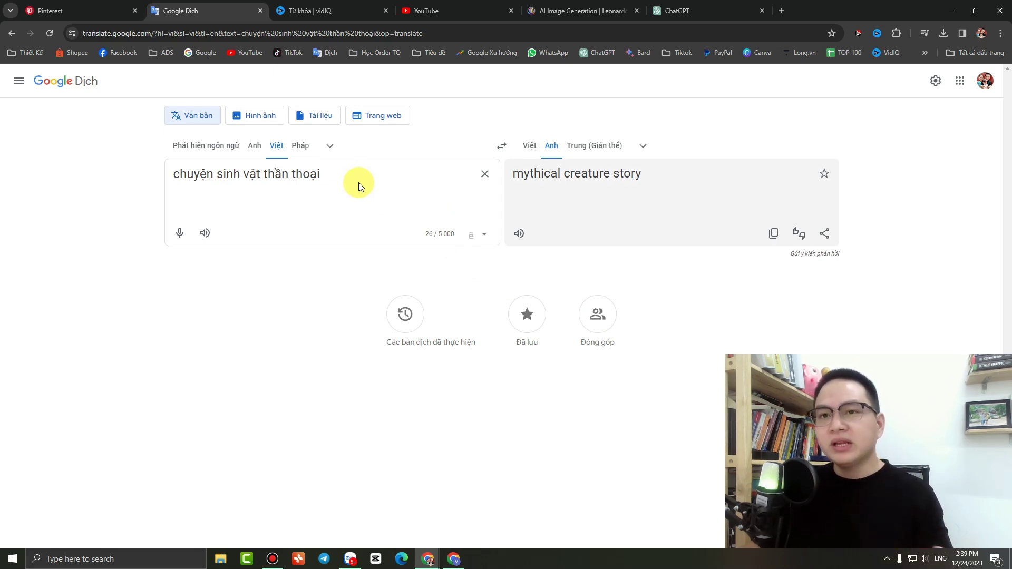
left_click(777, 236)
left_click(67, 10)
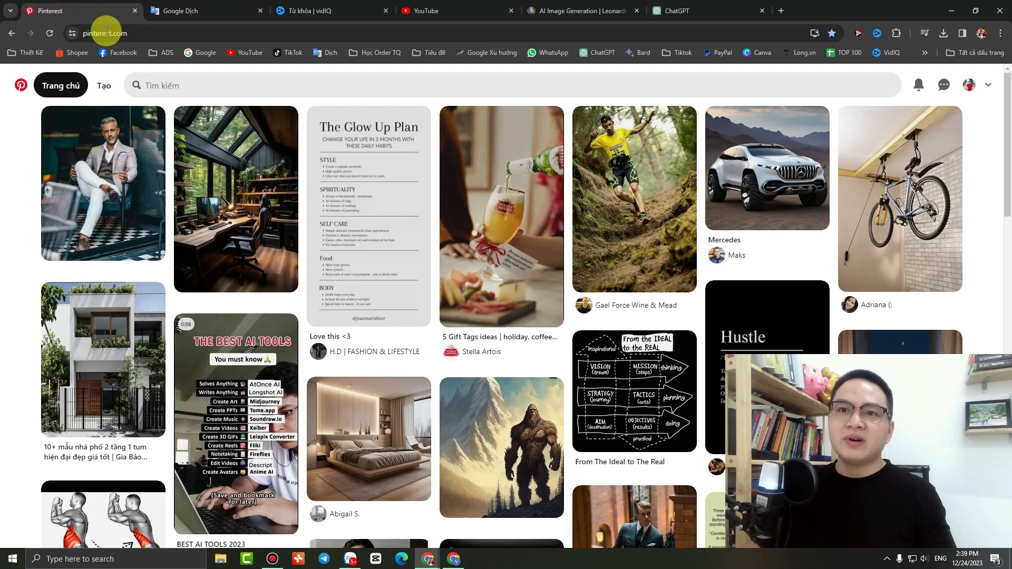
- Search Pinterest for "mythical creature story"
left_click(198, 89)
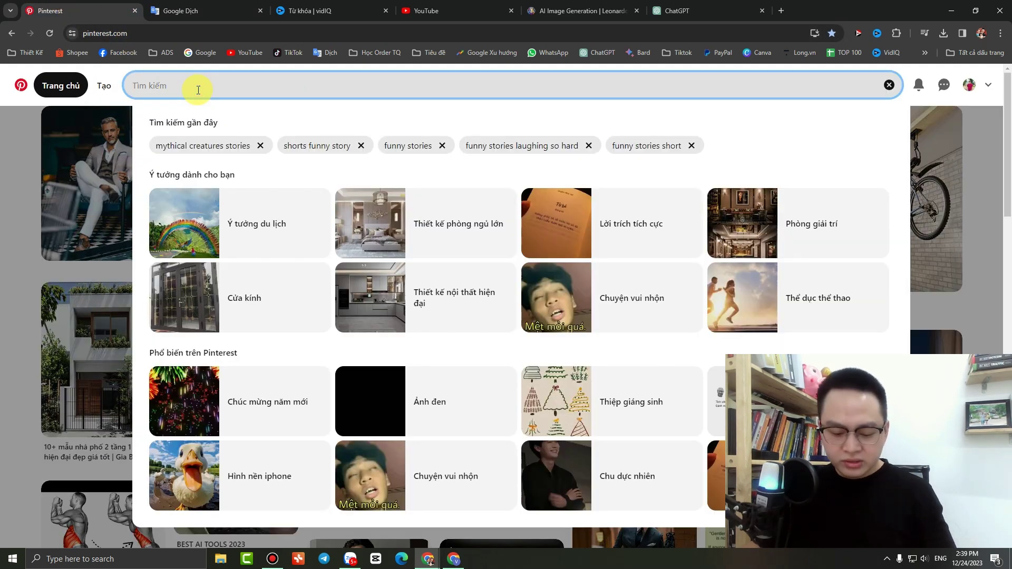
key("ctrl+v")
key("Return")
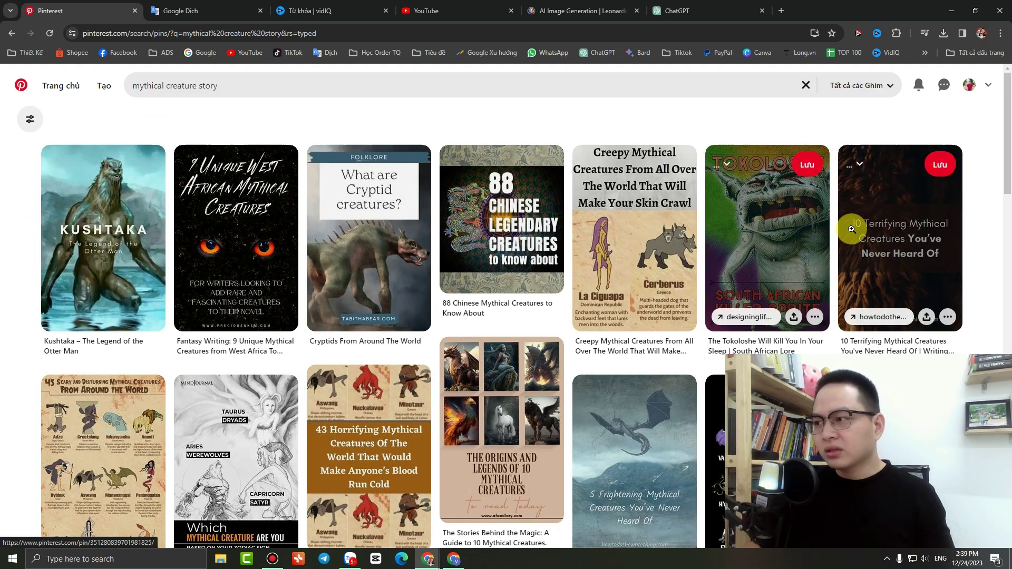
- Open the "Results for quiz Which Mythical Creature are you?" pin from the results and visit its uquiz.com source page
scroll(481, 276, "down", 4)
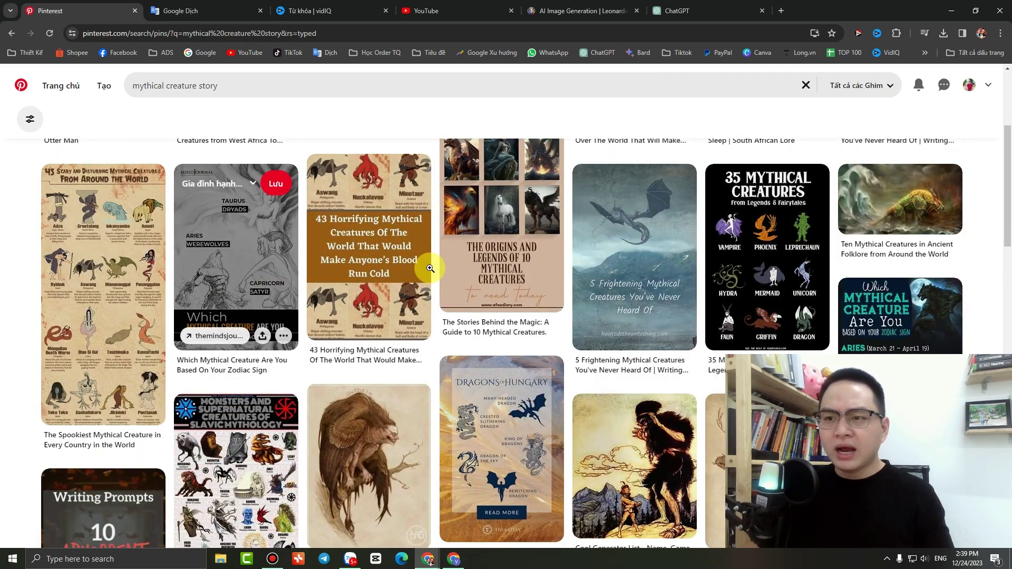
scroll(360, 290, "down", 6)
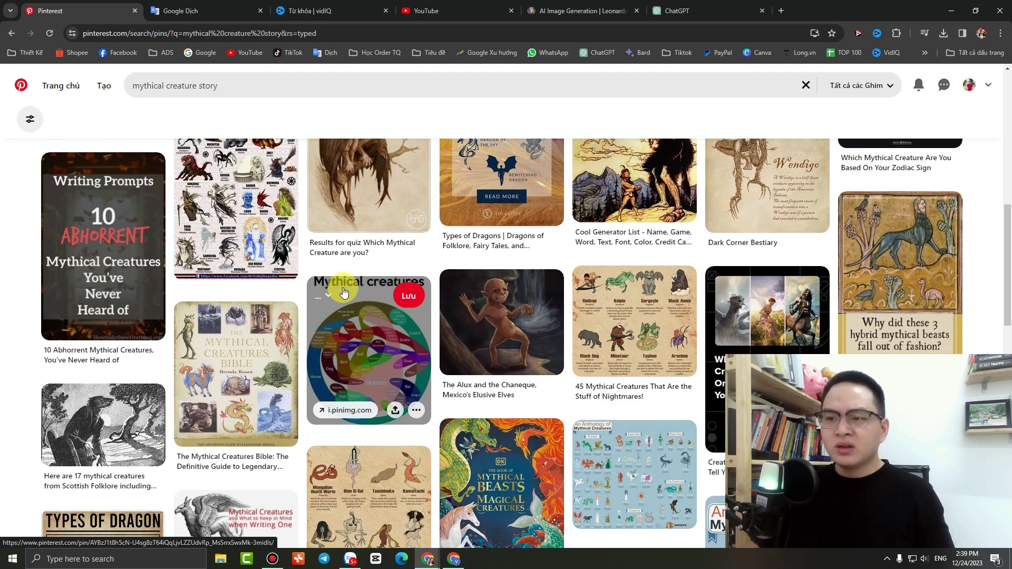
scroll(16, 264, "down", 3)
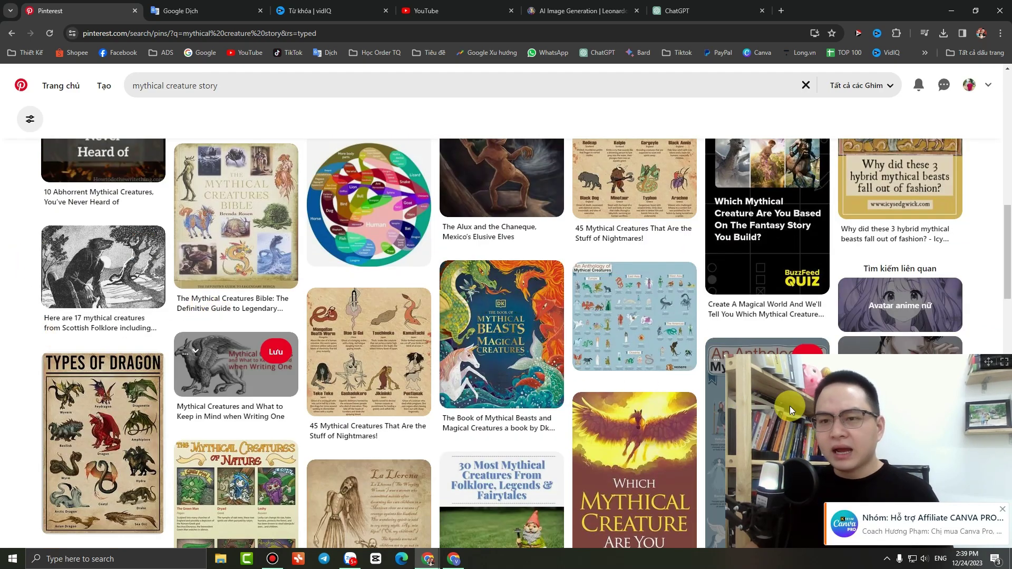
scroll(414, 325, "up", 9)
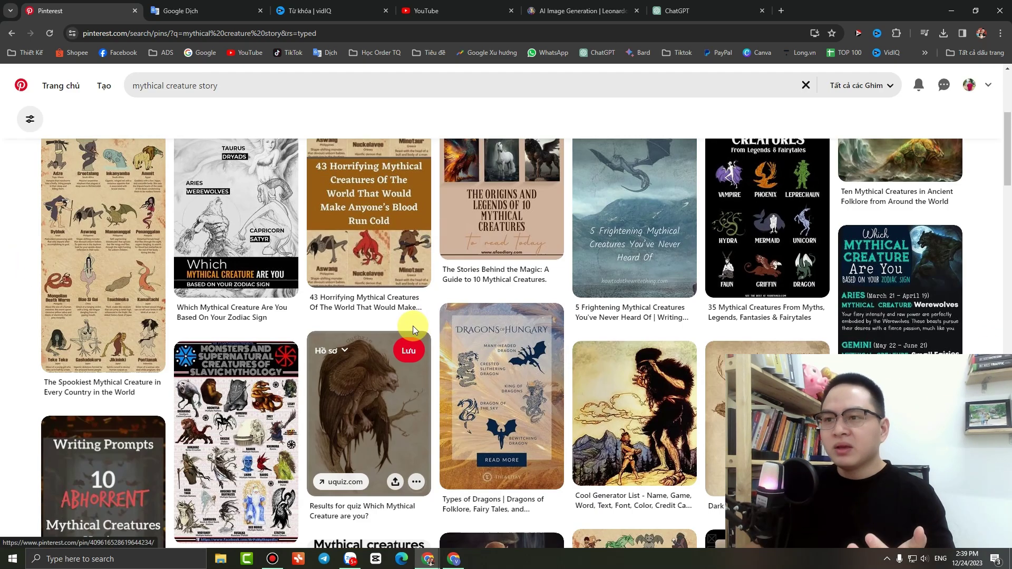
left_click(359, 407)
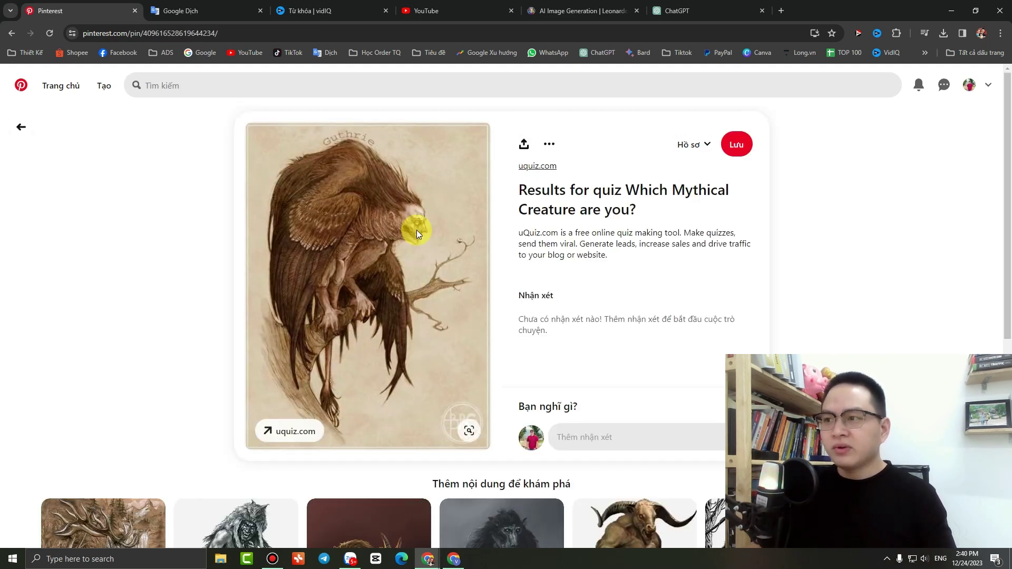
left_click(583, 195)
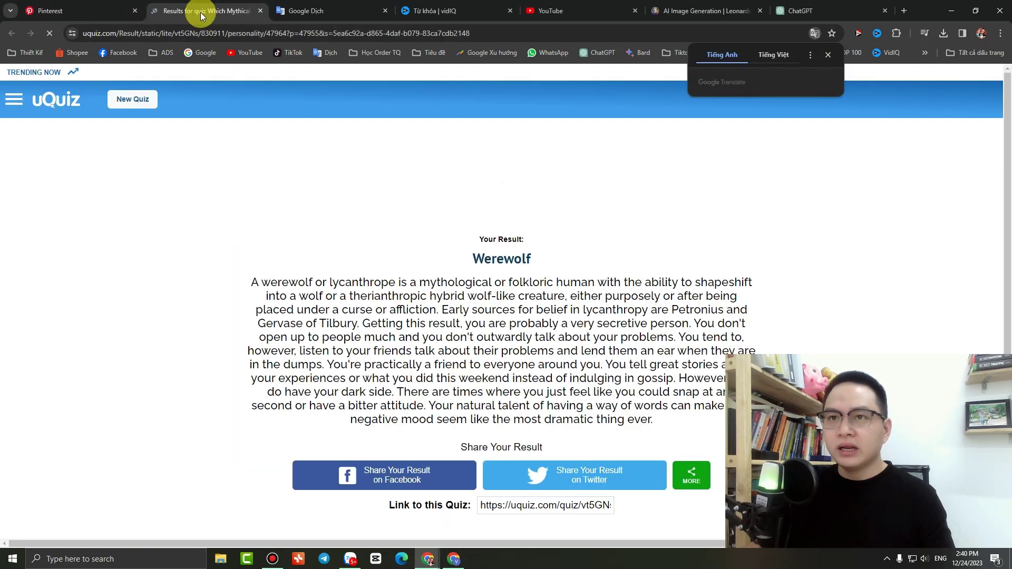
- Read through the uQuiz result page and copy the full Werewolf description text
scroll(296, 200, "down", 3)
scroll(330, 242, "up", 3)
scroll(342, 245, "down", 15)
scroll(337, 251, "up", 2)
scroll(328, 254, "up", 10)
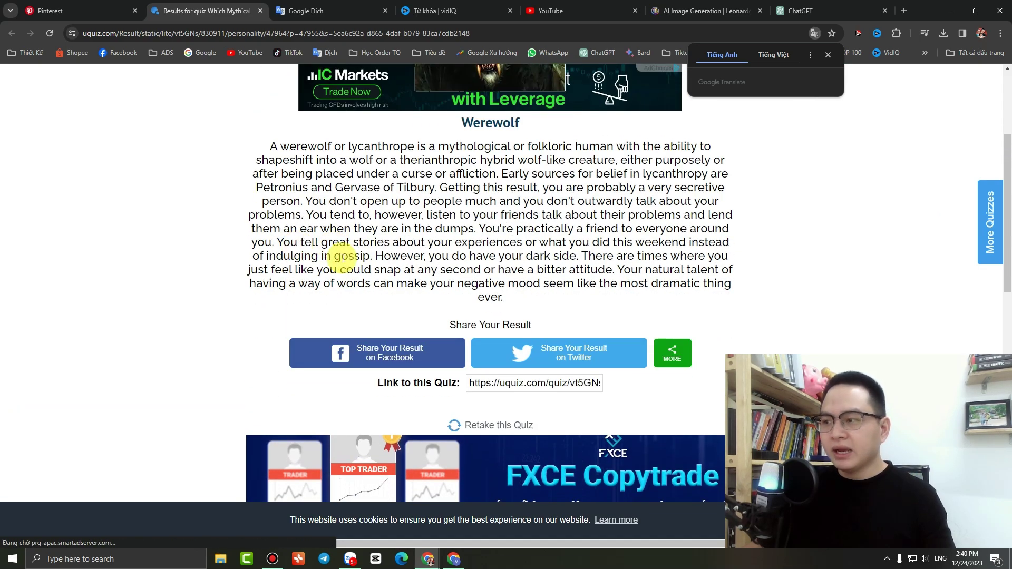
scroll(337, 259, "up", 2)
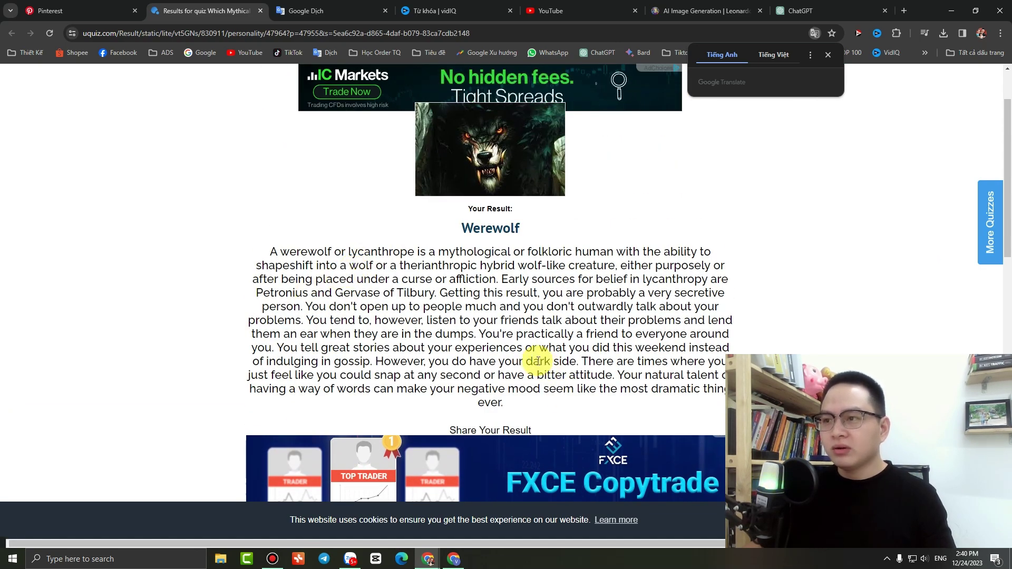
left_click_drag(505, 407, 473, 378)
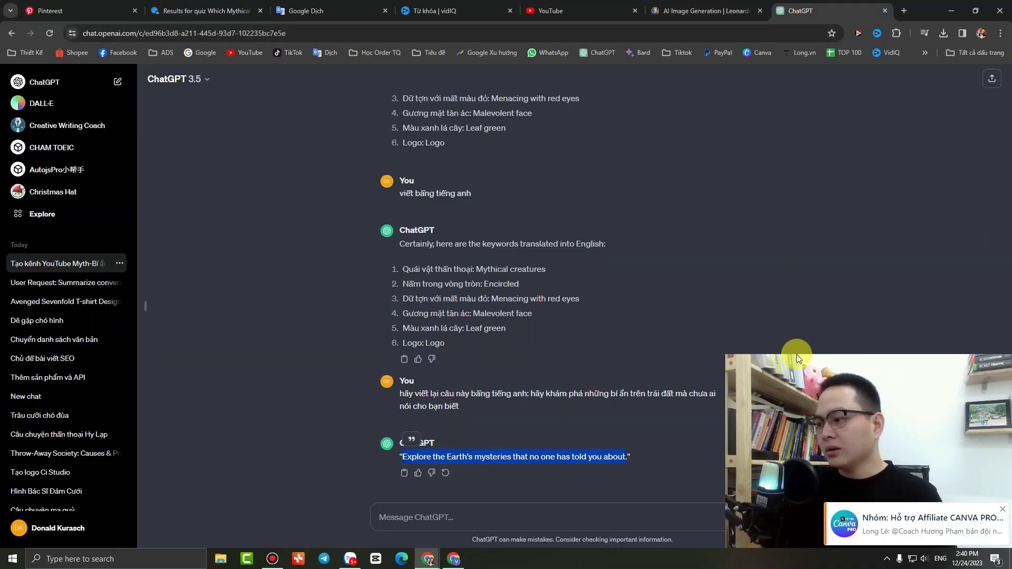
- Ask ChatGPT "hãy kể lại câu chuyện này bằng tiếng anh:" followed by the copied werewolf text
left_click(1002, 512)
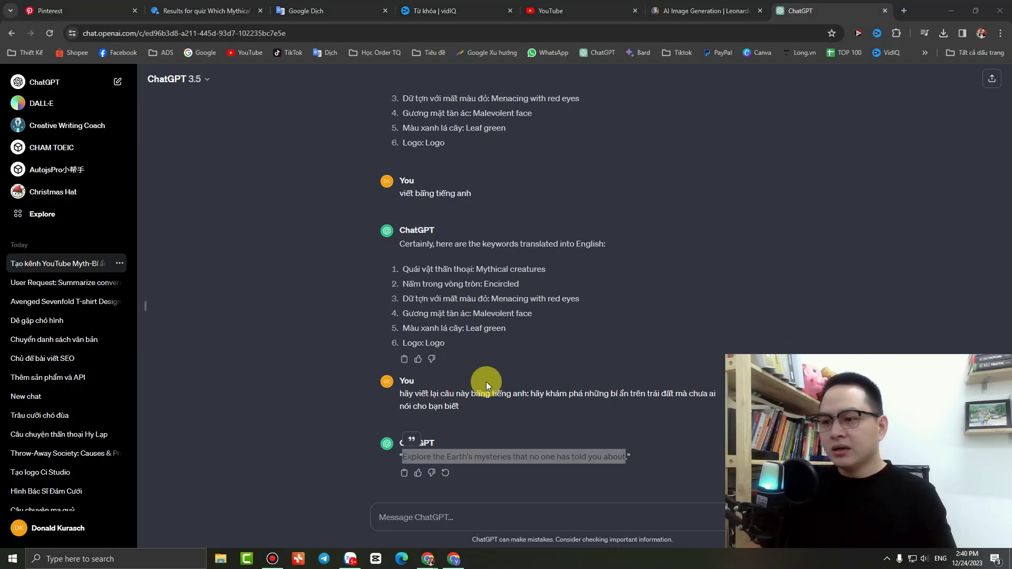
left_click(449, 524)
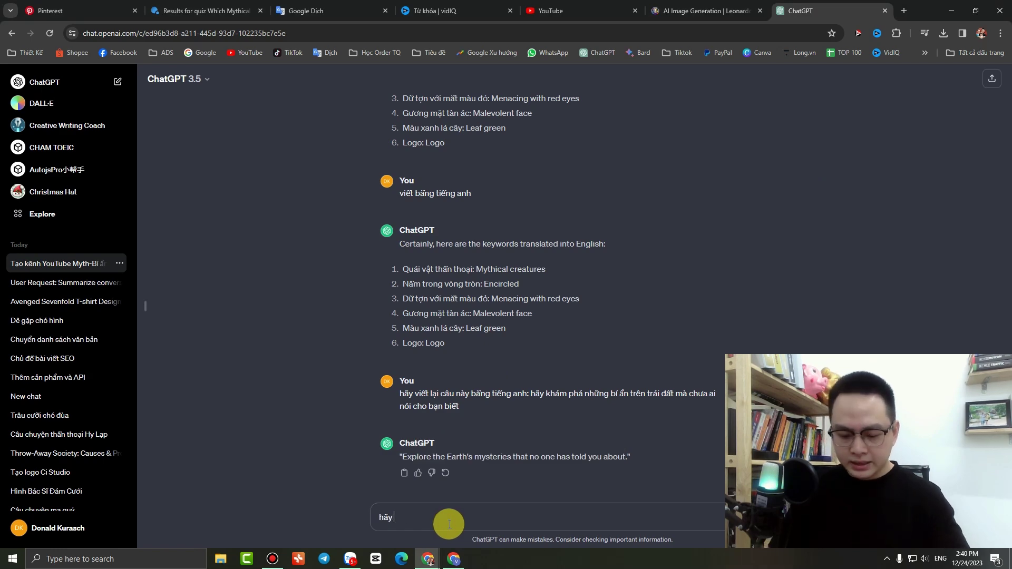
type("hãy kể lại câu chuyện này bằng tiếng anh:")
key("ctrl+v")
key("Return")
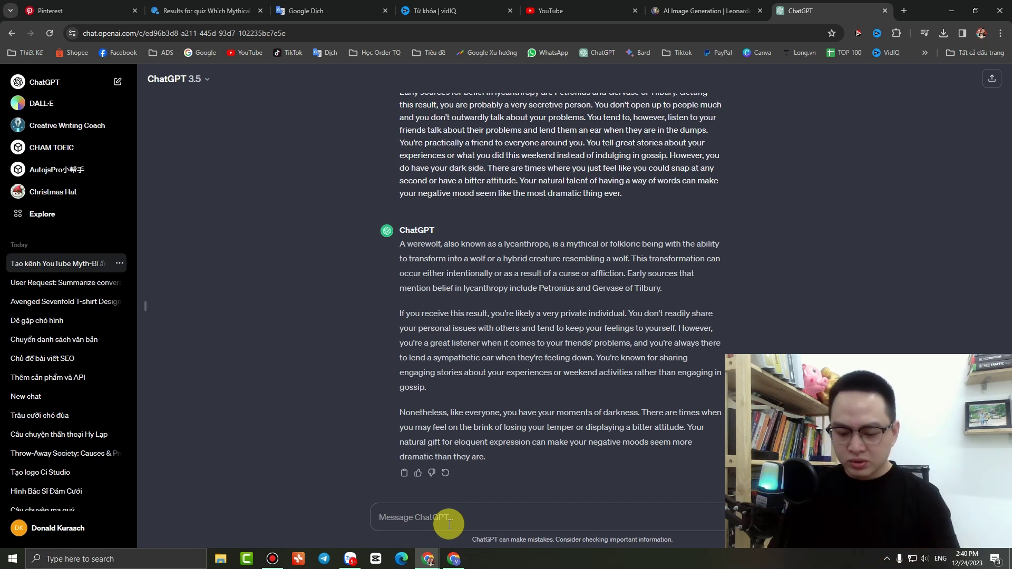
- Send ChatGPT "hãy tạo các lời nhắc để chuyển từ văn bản thành hình ảnh cho câu chuyện trên ở leonardo ai" and review the replies
left_click(449, 524)
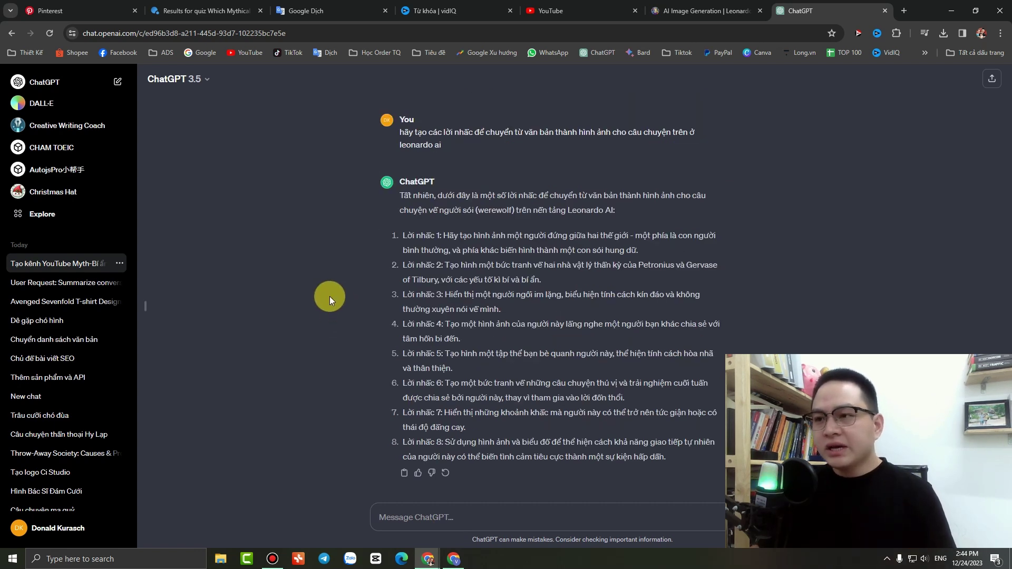
mouse_move(412, 160)
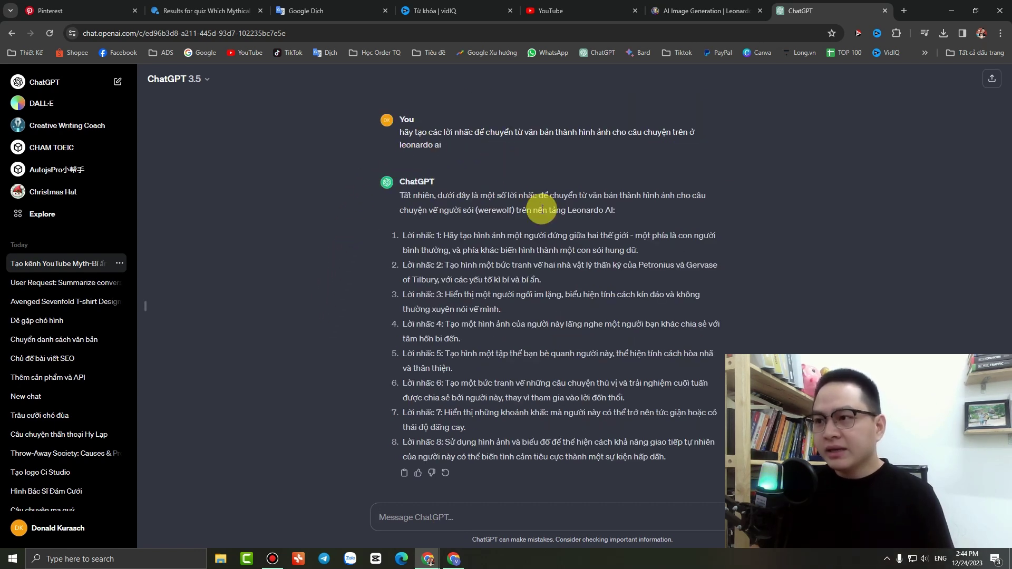
scroll(542, 207, "up", 1)
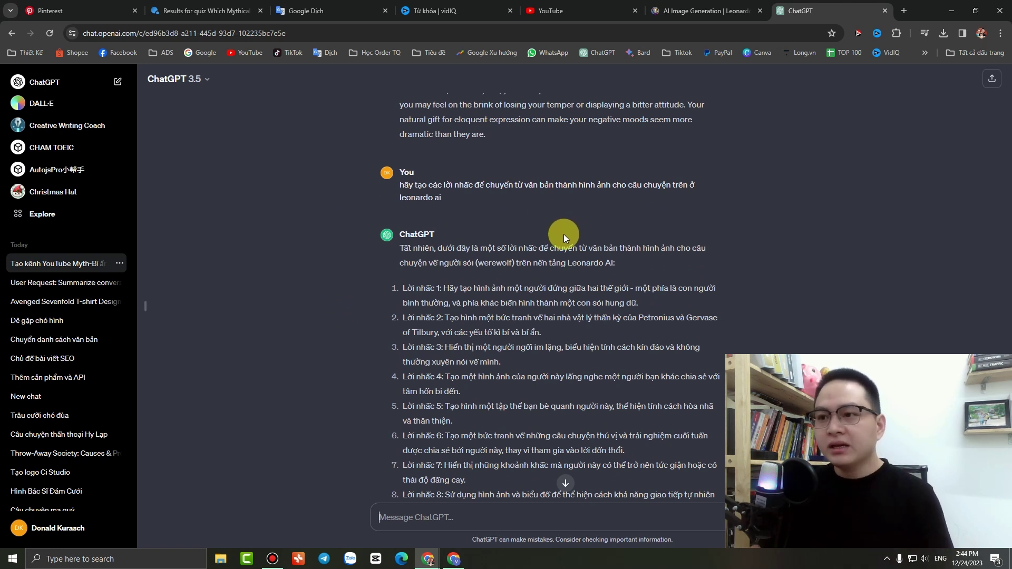
scroll(542, 239, "up", 2)
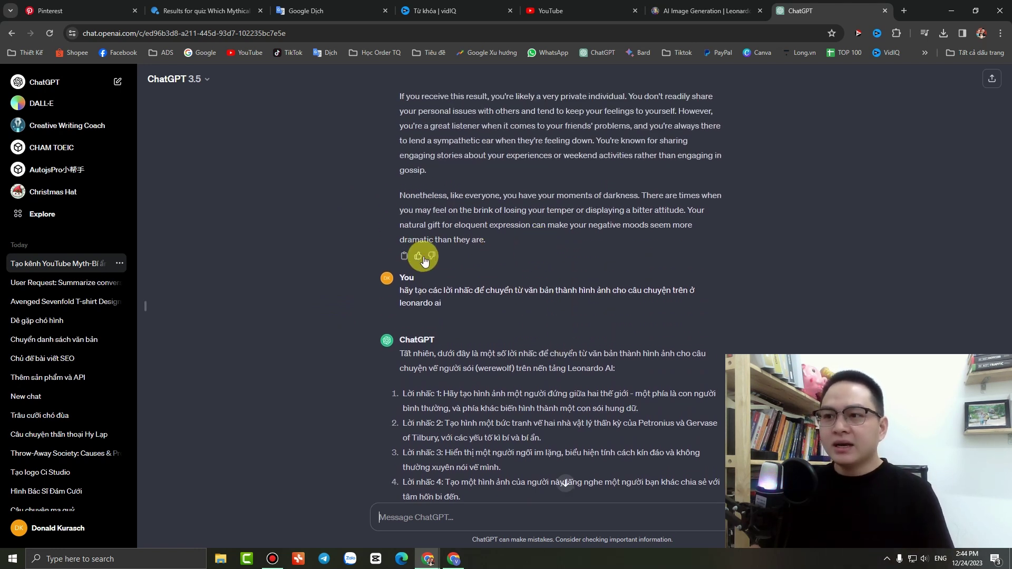
scroll(471, 151, "up", 3)
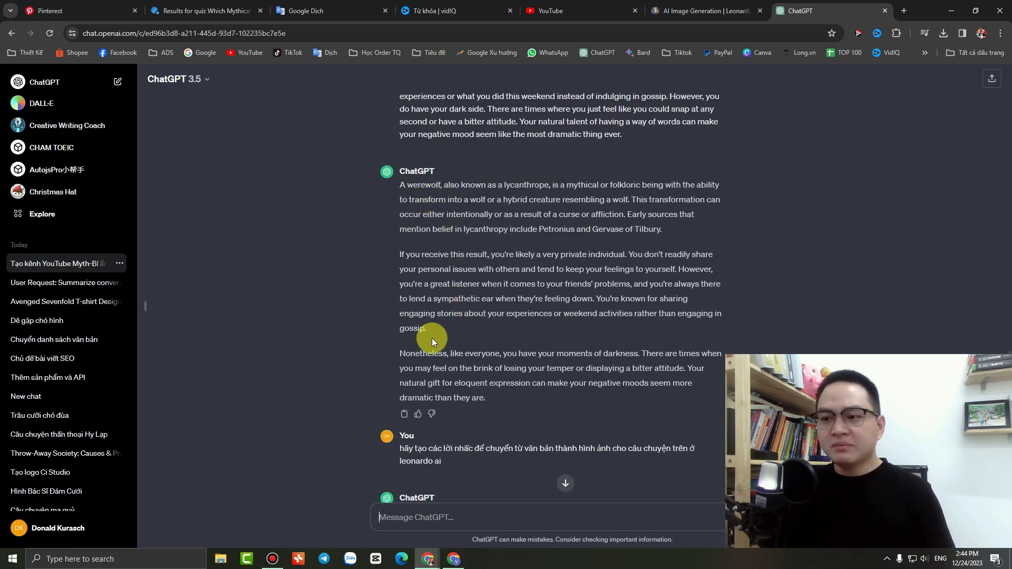
scroll(432, 282, "down", 3)
scroll(421, 270, "down", 3)
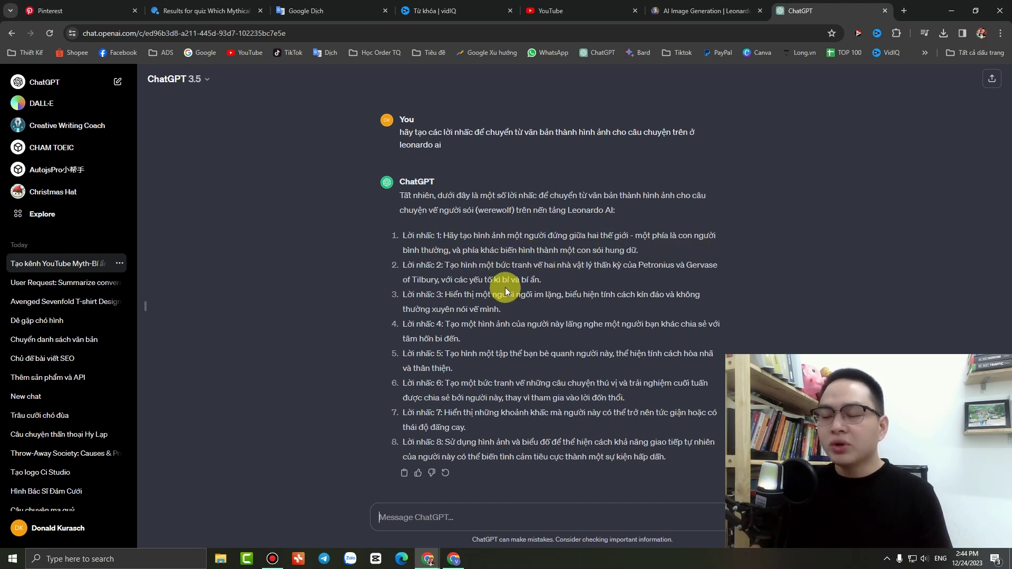
- Have ChatGPT translate the image prompts with "hãy dịch sang tiếng anh" and copy the text of Prompt 1
left_click(461, 519)
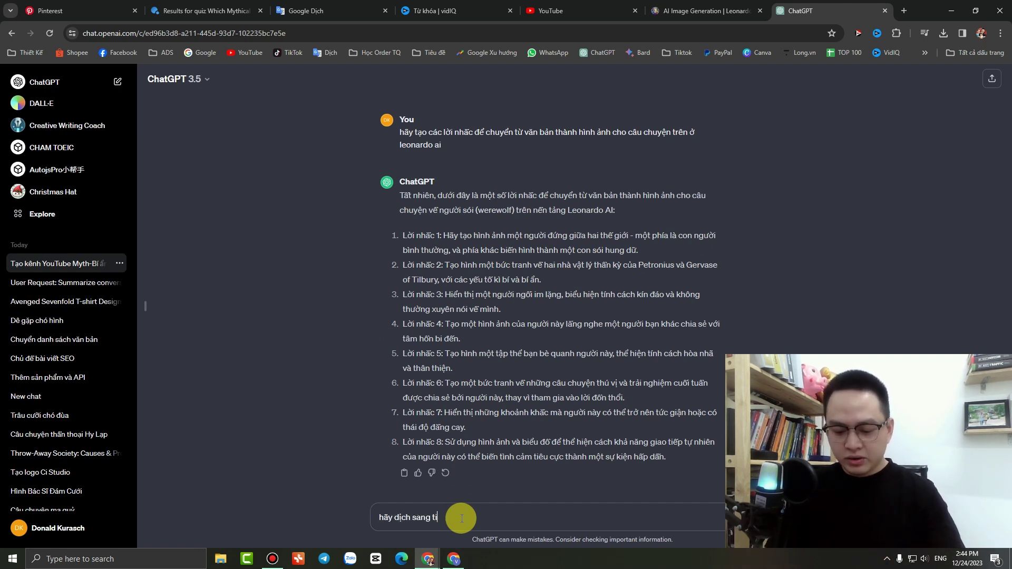
key("Return")
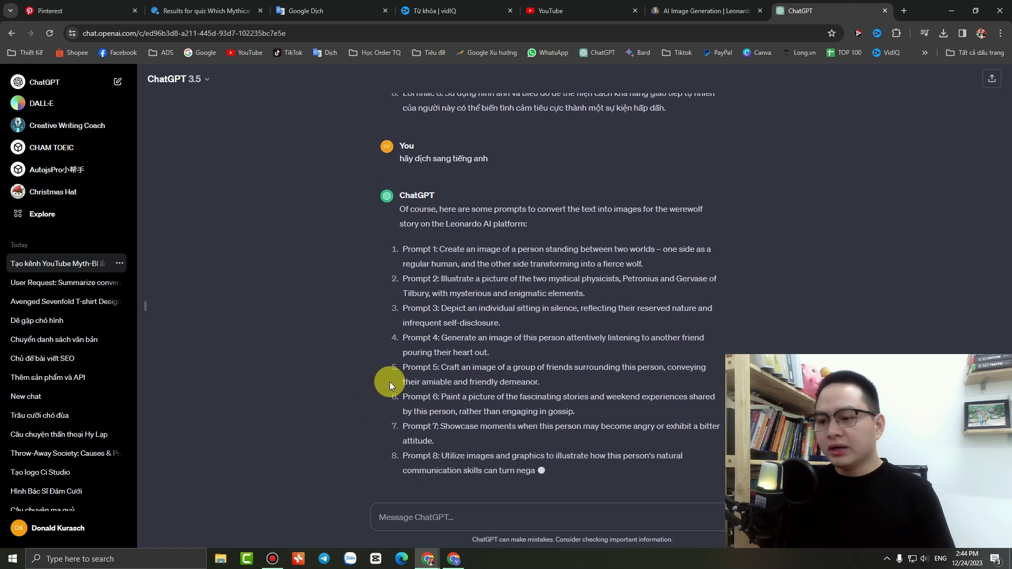
left_click_drag(441, 236, 643, 251)
key("ctrl+c")
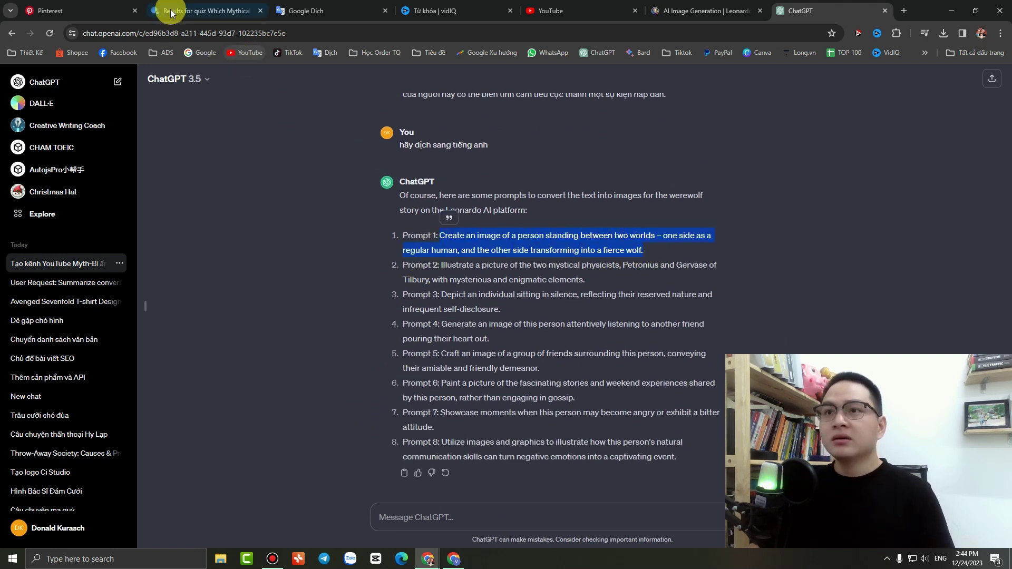
- Switch to Leonardo.Ai, close the enlarged logo image and replace the generation prompt with the copied Prompt 1 text
left_click(707, 11)
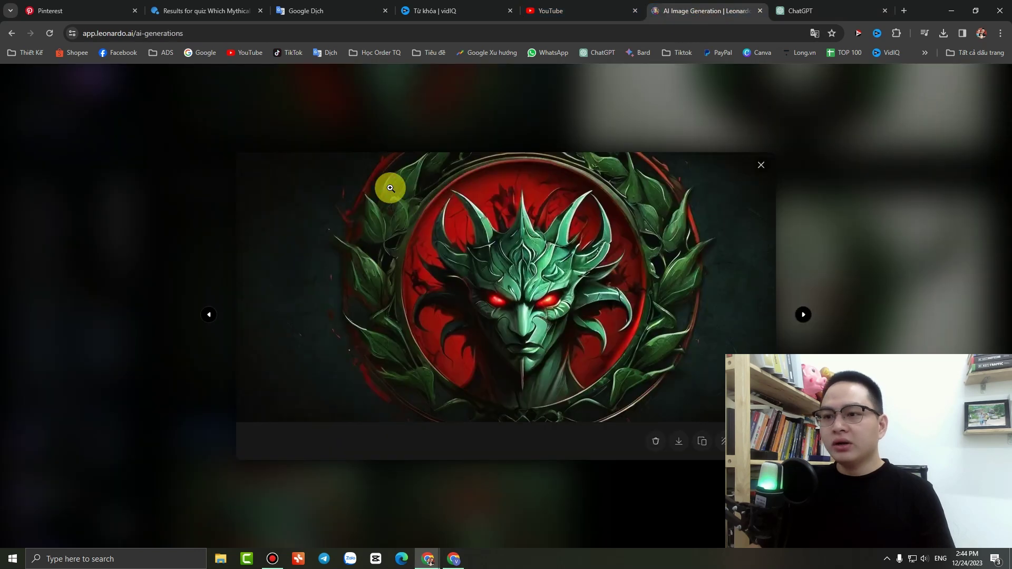
left_click(121, 202)
scroll(176, 195, "up", 6)
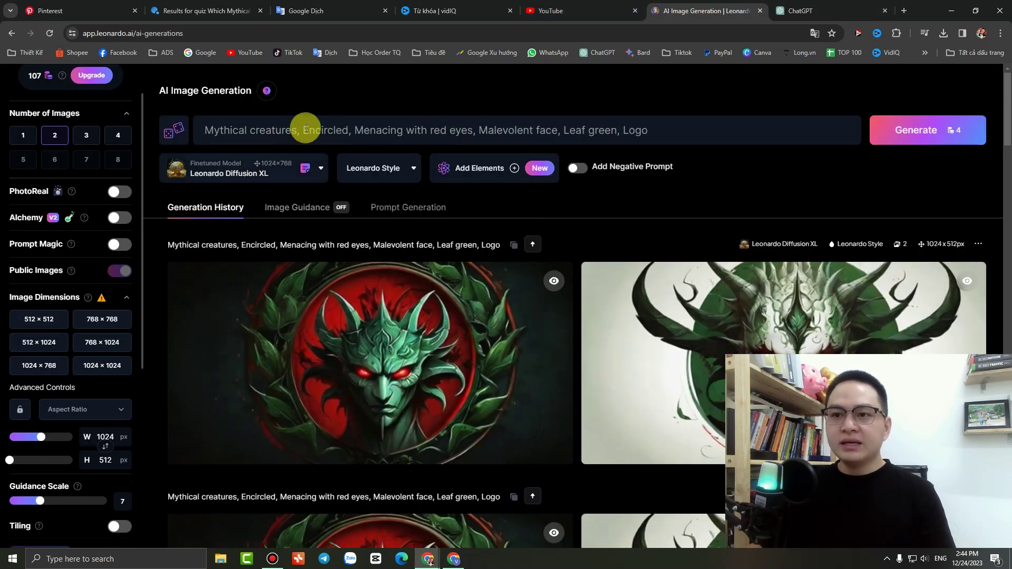
left_click(348, 128)
key("ctrl+a")
key("ctrl+v")
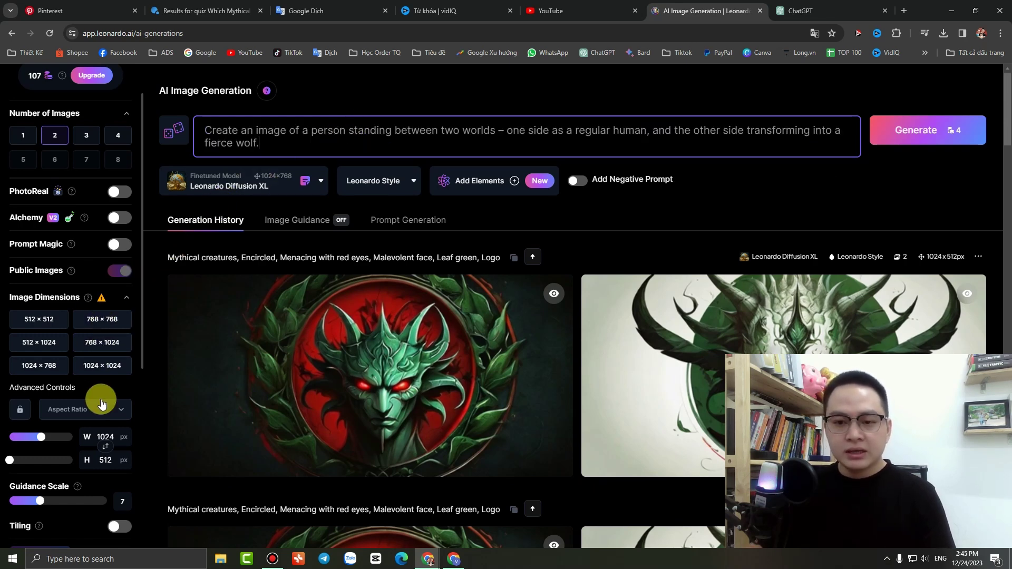
- Set the image aspect ratio to 9:16 with dimensions of 768 × 1360 px
scroll(128, 365, "down", 4)
scroll(122, 366, "down", 1)
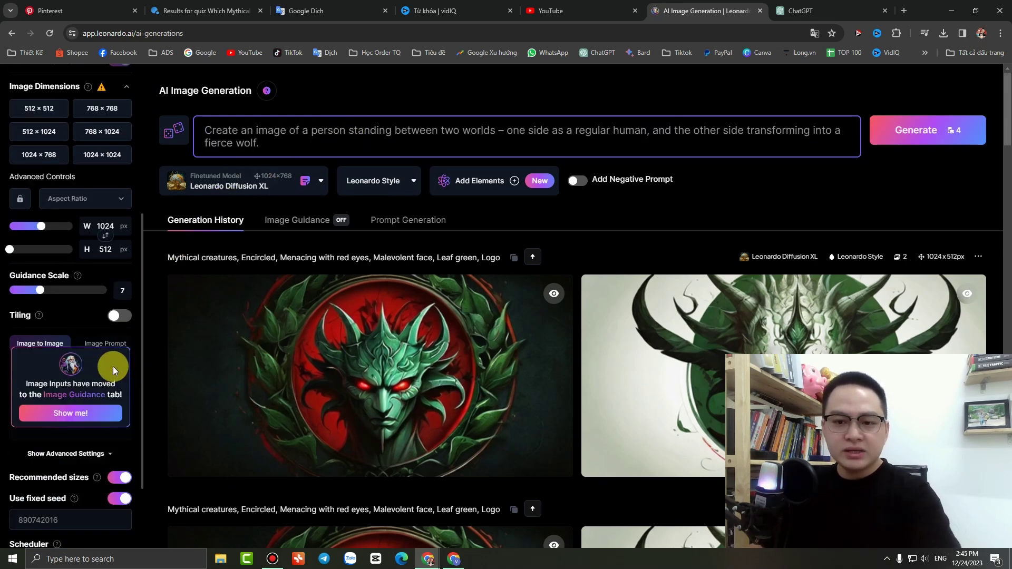
left_click(97, 206)
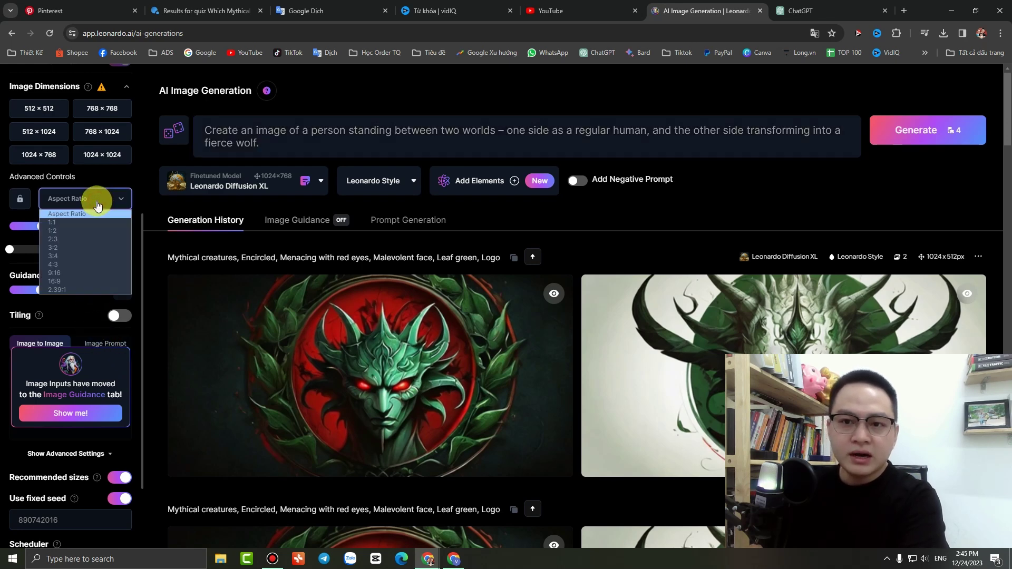
left_click(56, 274)
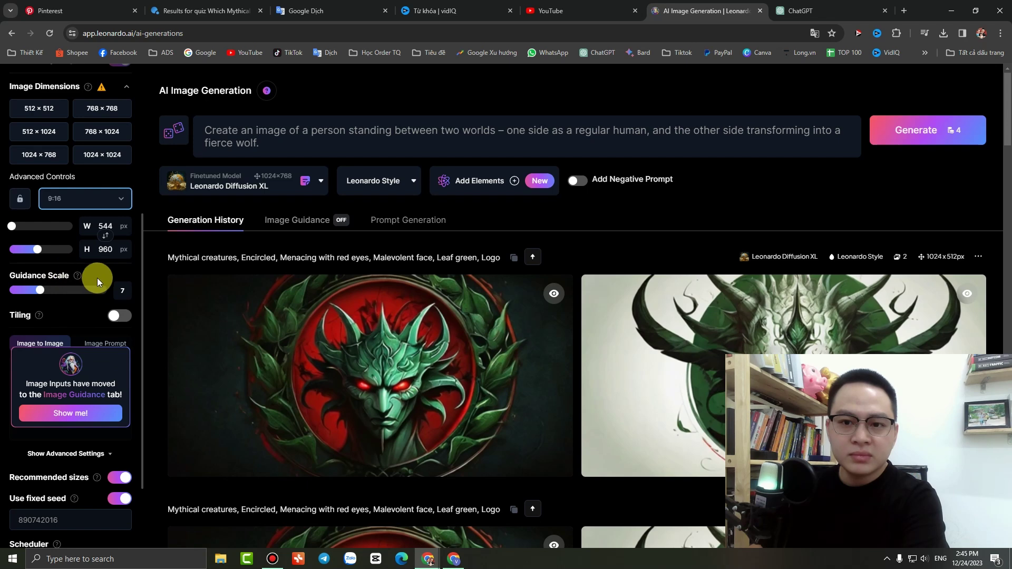
scroll(113, 331, "up", 2)
scroll(114, 331, "up", 3)
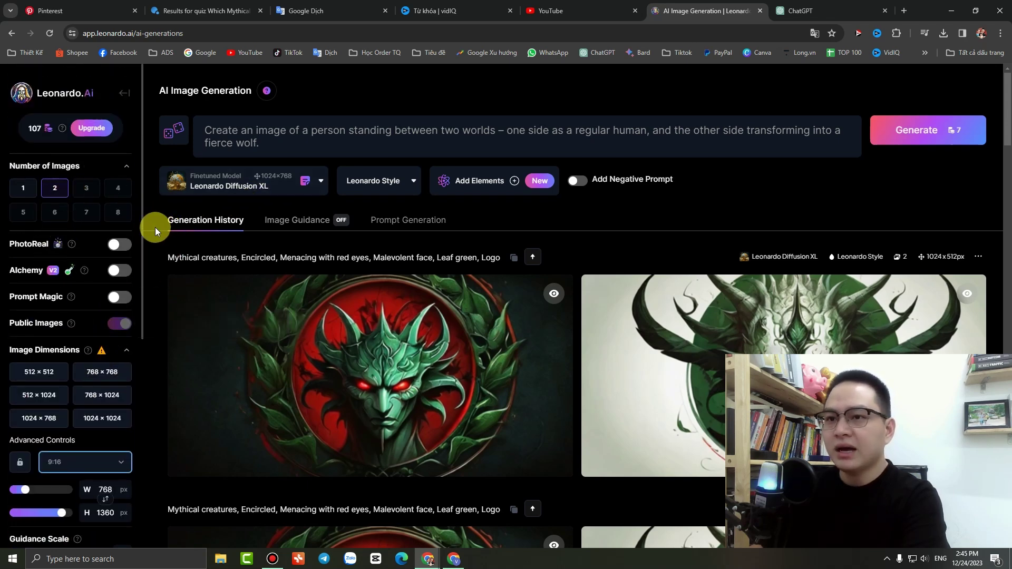
- Generate two images from the human-and-wolf prompt and look over the results
left_click(923, 130)
scroll(592, 312, "down", 3)
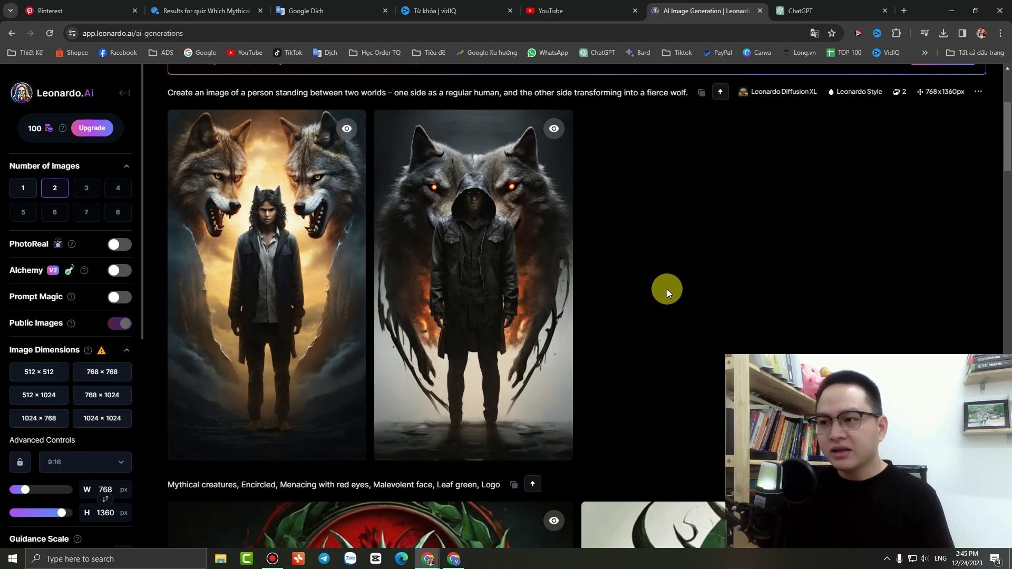
mouse_move(418, 226)
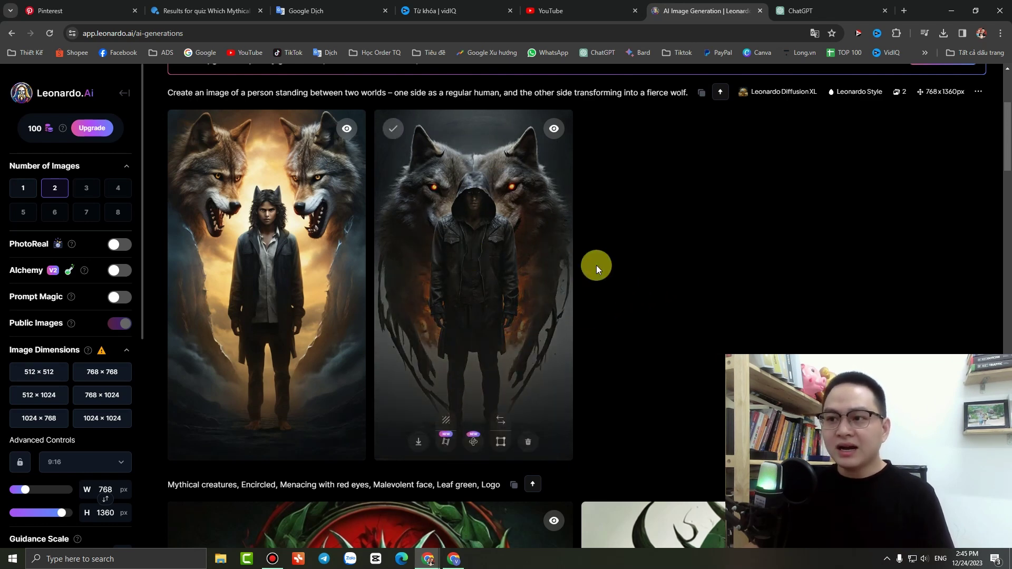
scroll(602, 229, "up", 1)
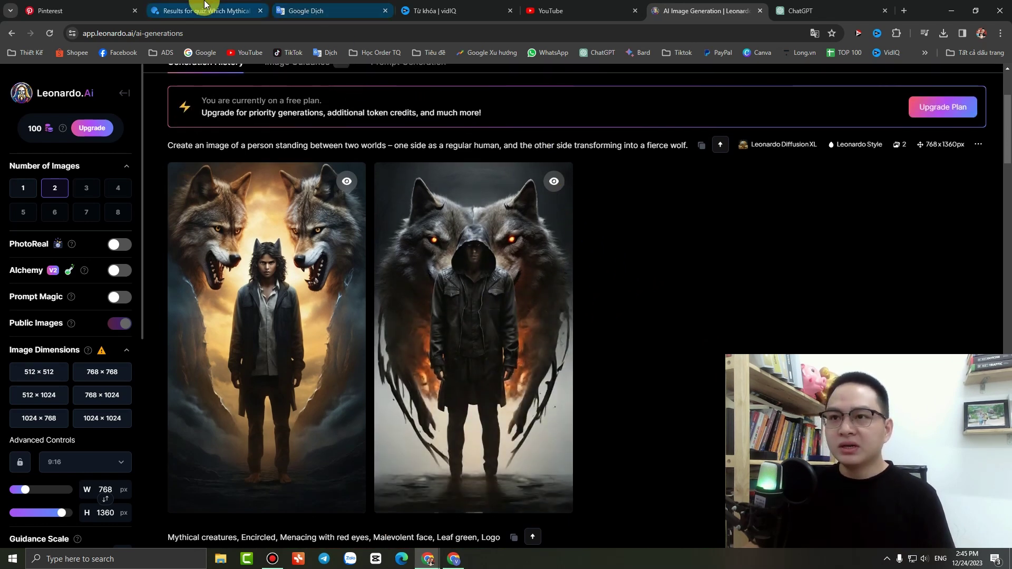
- Return to ChatGPT and copy the text of Prompt 2 about the two mystical physicists
left_click(798, 13)
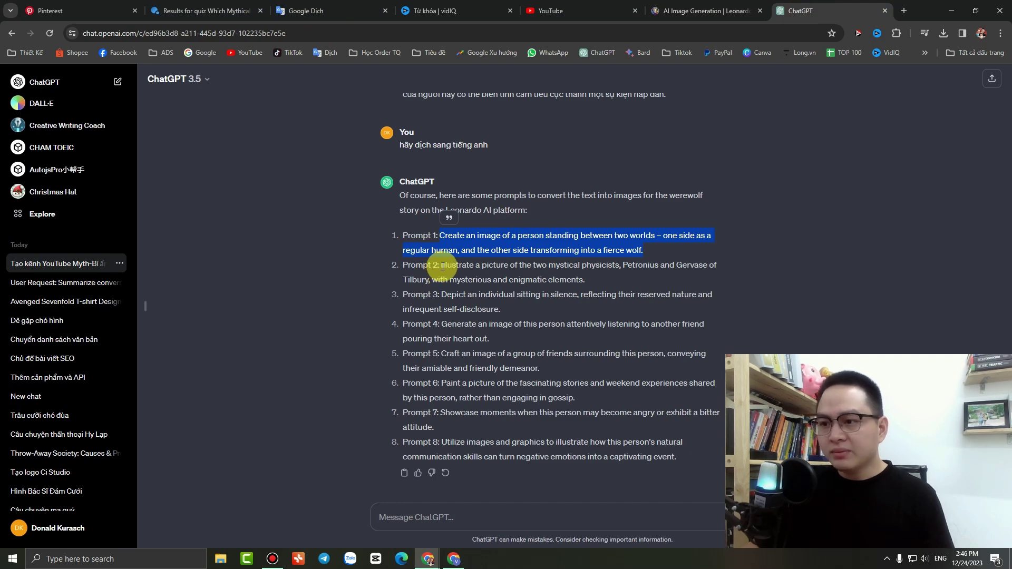
left_click_drag(442, 265, 576, 283)
key("ctrl+c")
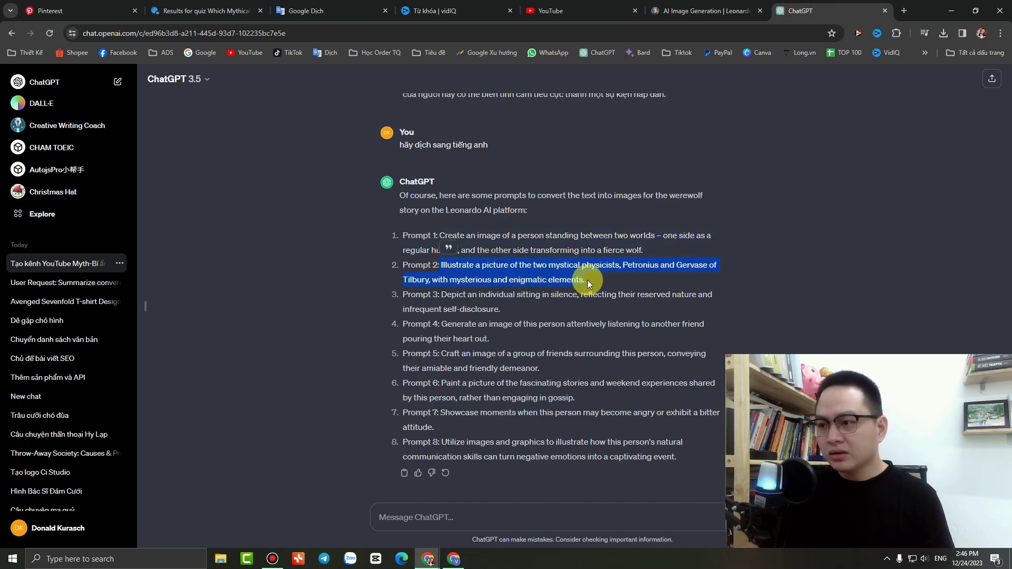
- Switch to Leonardo.Ai, replace the generation prompt with the copied Prompt 2 text and generate two images of the mystical physicists
left_click(665, 10)
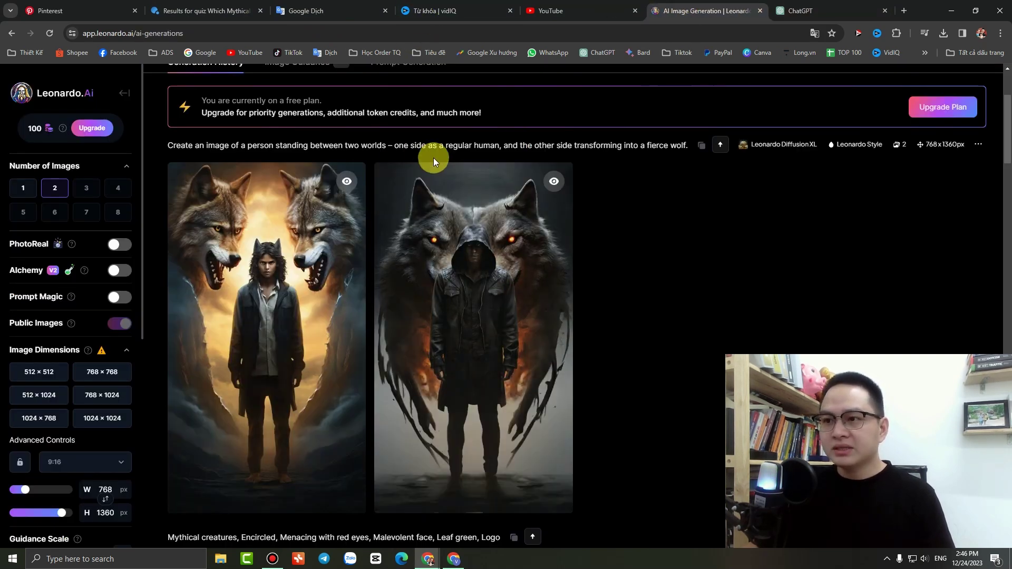
scroll(432, 157, "up", 3)
left_click(356, 136)
key("ctrl+a")
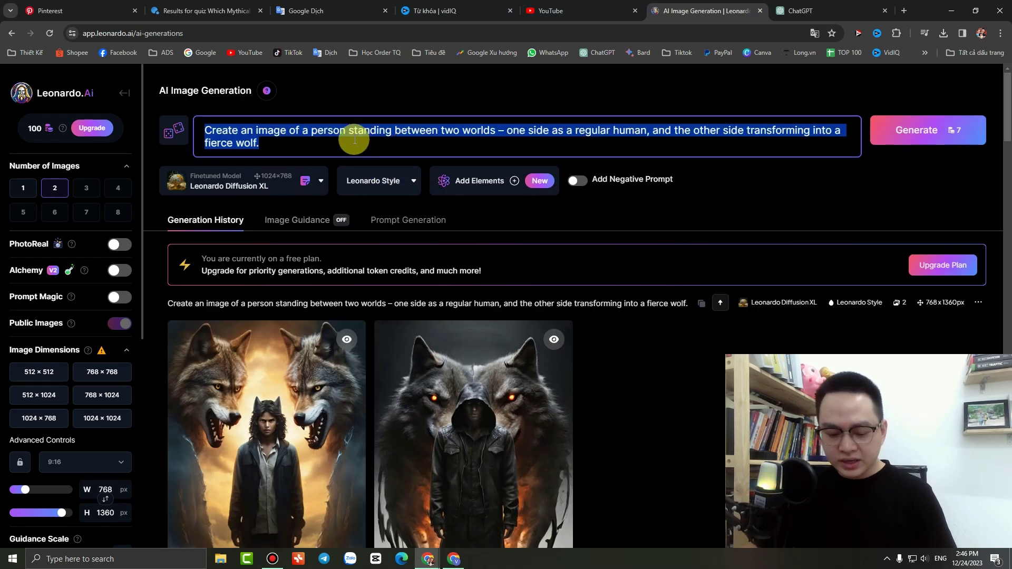
key("ctrl+v")
key("Return")
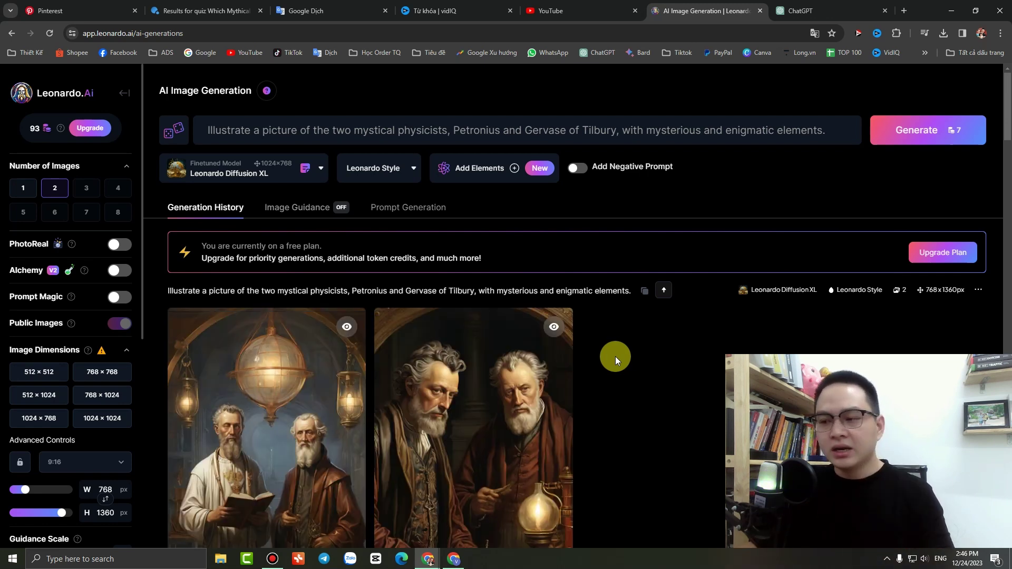
scroll(615, 357, "down", 3)
- Copy Prompt 3 about the individual sitting in silence from ChatGPT and generate two images from it in Leonardo.Ai
left_click(804, 11)
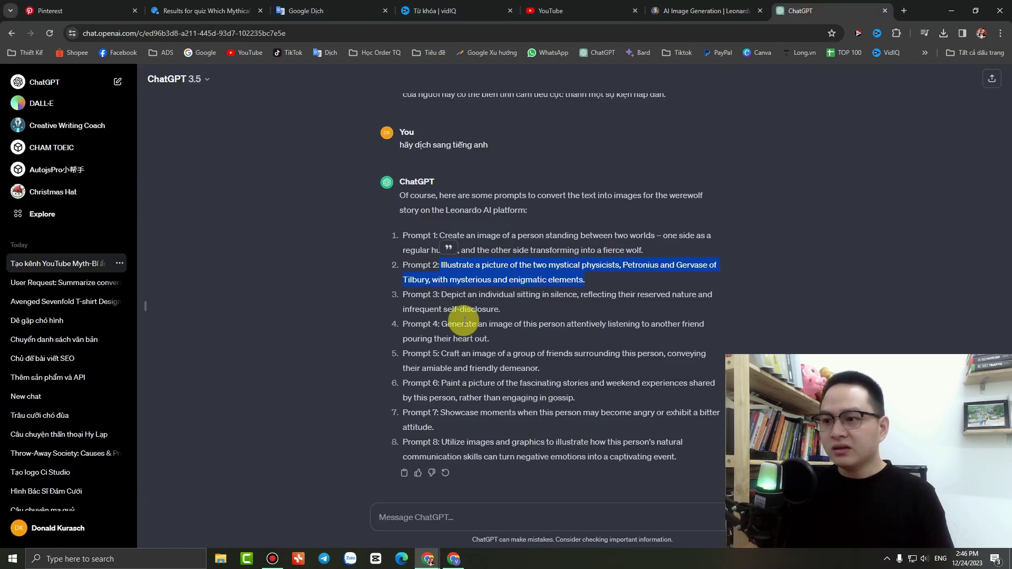
left_click_drag(442, 295, 511, 306)
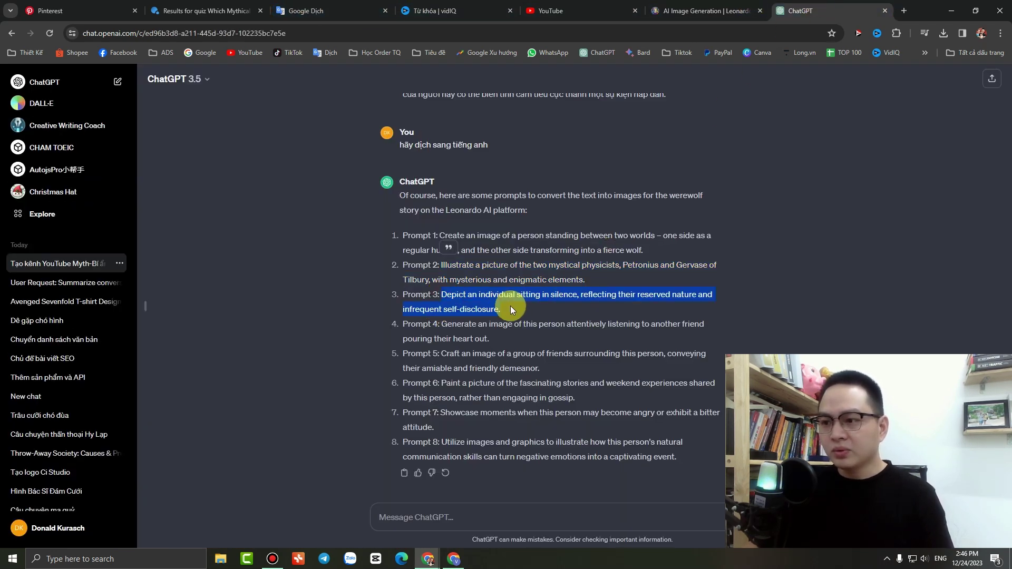
left_click(685, 11)
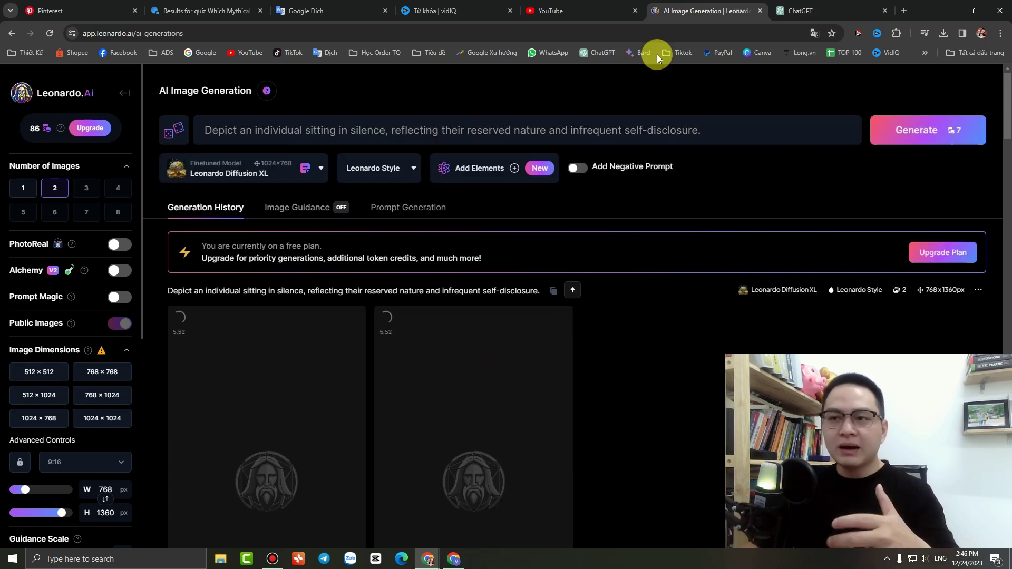
left_click(777, 10)
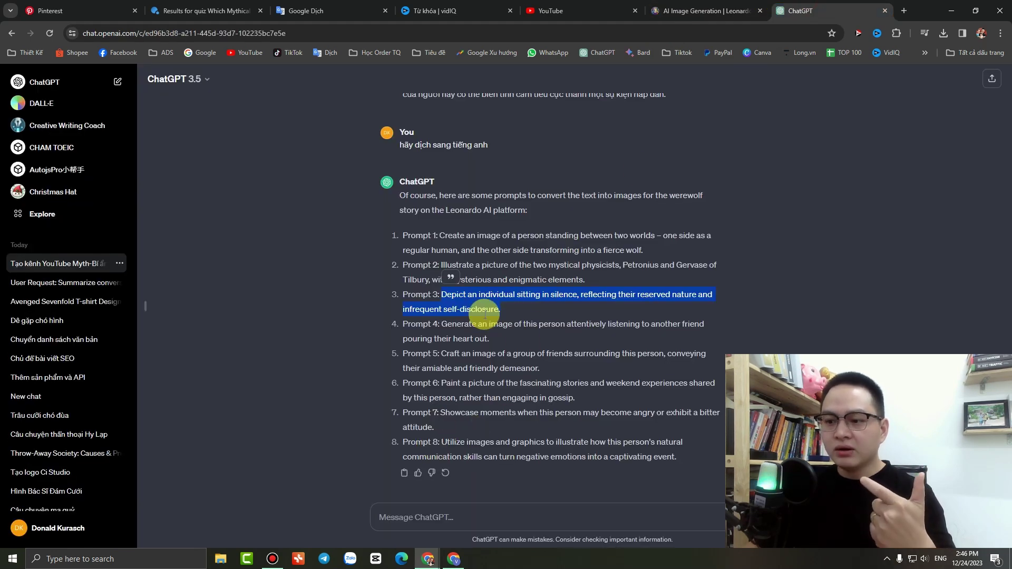
left_click(691, 6)
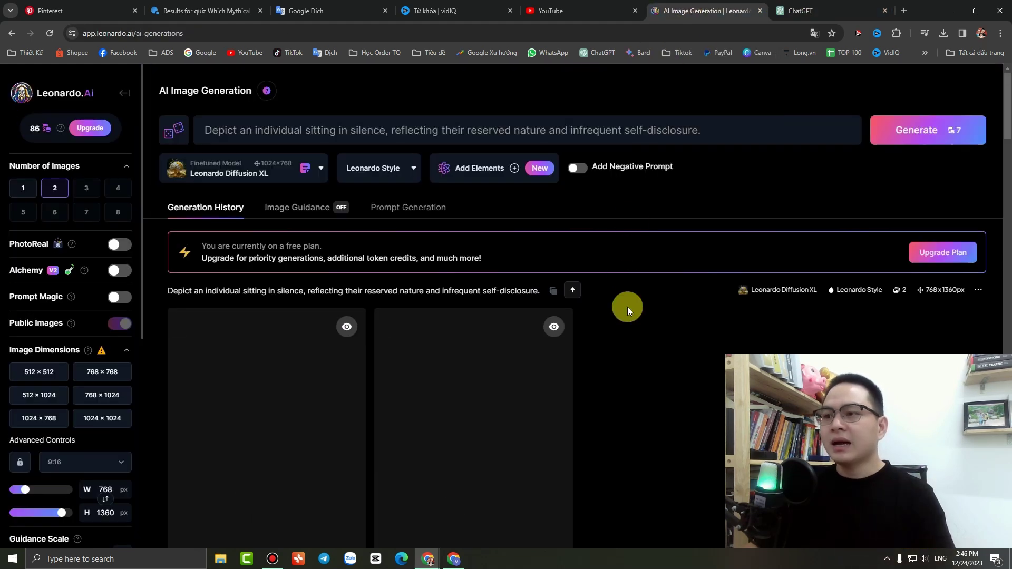
scroll(620, 355, "down", 3)
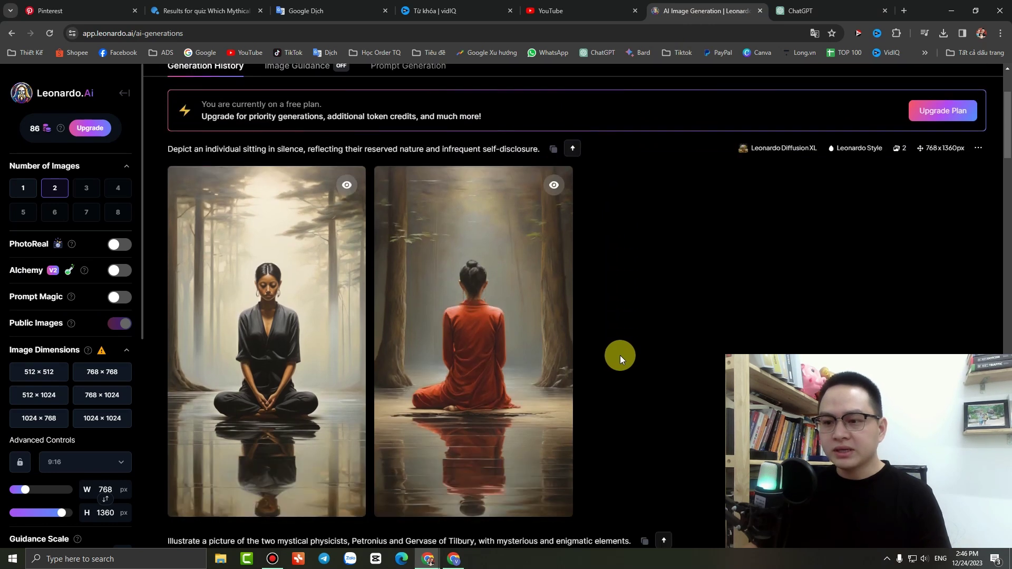
- Open the ElevenLabs Speech Synthesis page in a new browser tab beside Leonardo.Ai
right_click(663, 17)
left_click(685, 27)
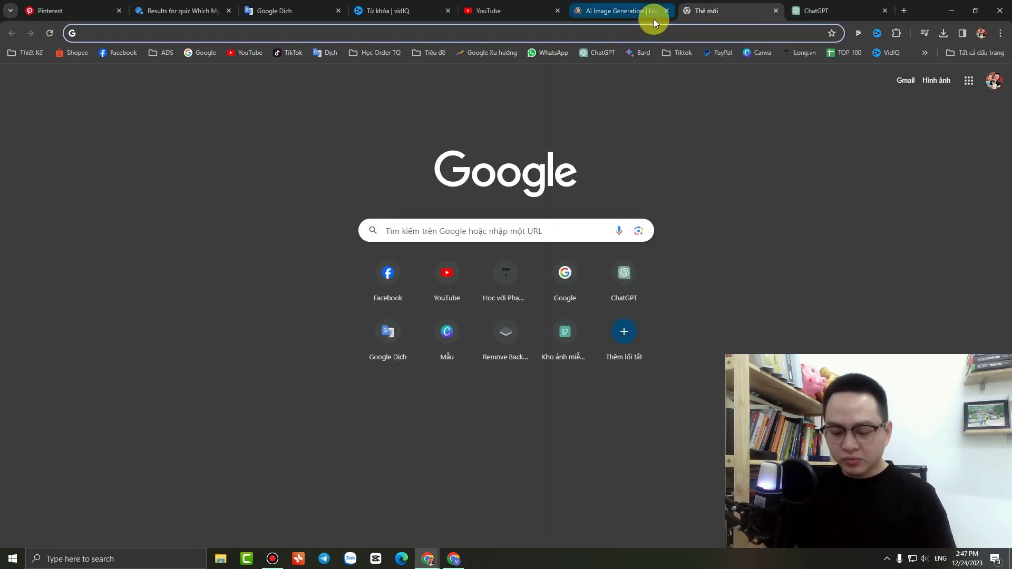
type("el")
key("Return")
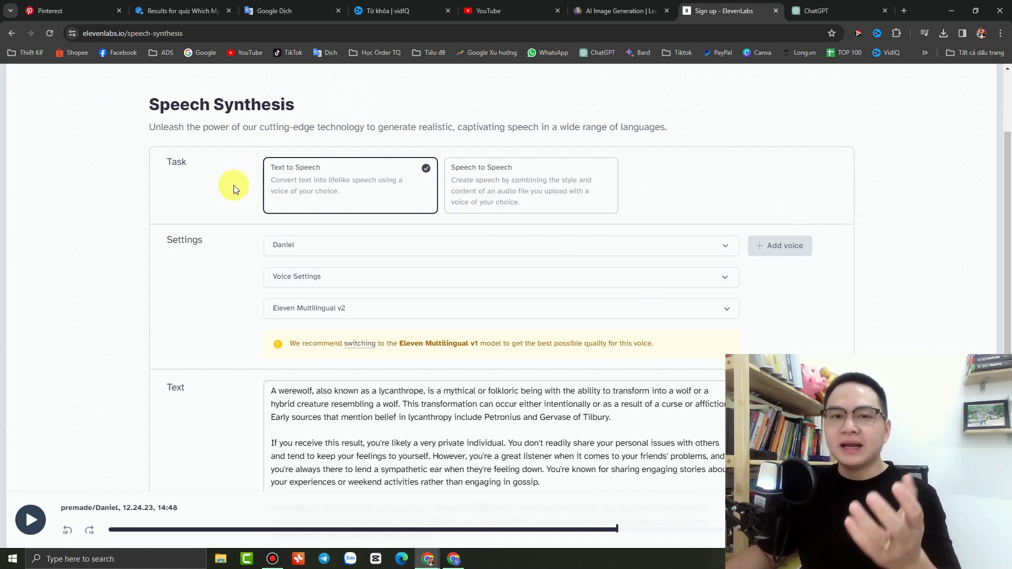
- In ChatGPT, add "và chỉ cần 59 giây thôi" to the werewolf story retelling request and resubmit it
left_click(838, 10)
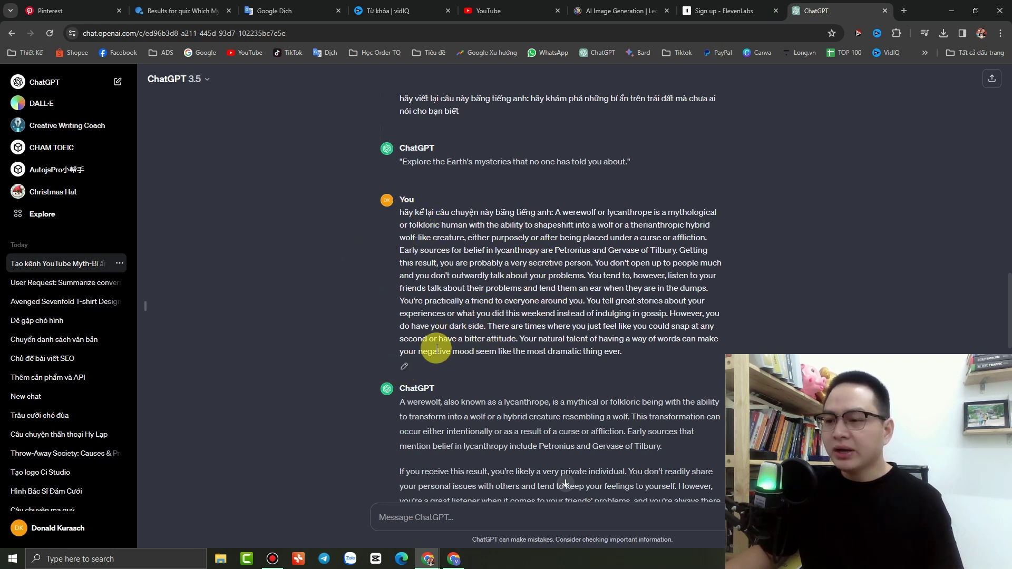
left_click(403, 368)
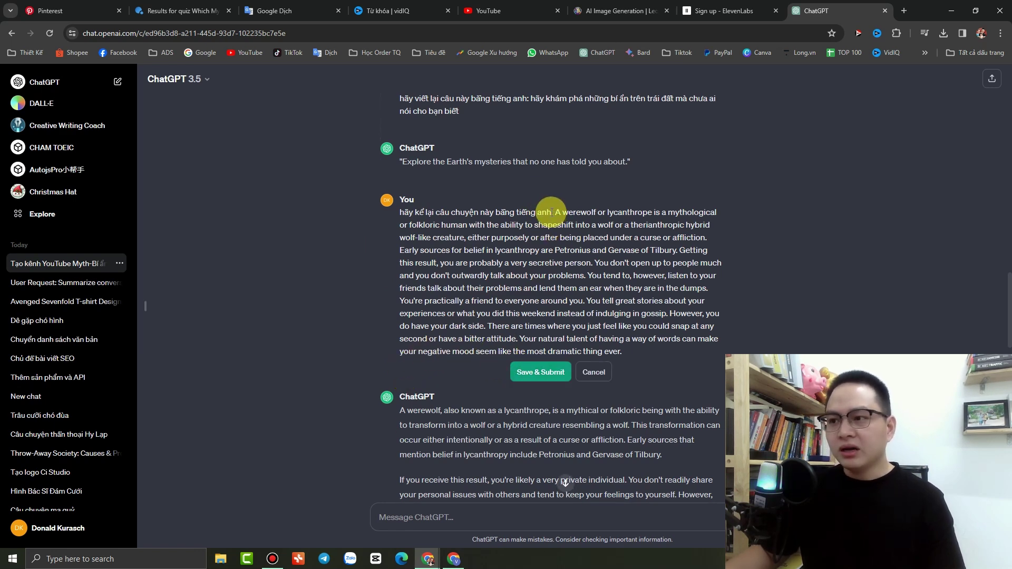
type("và chỉ cần")
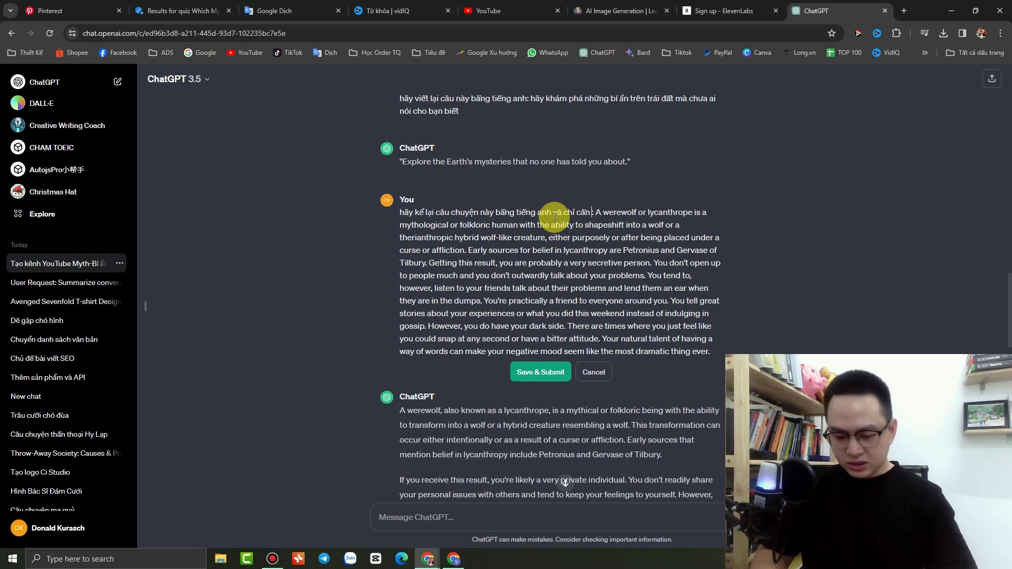
type(" 59 giây thôi")
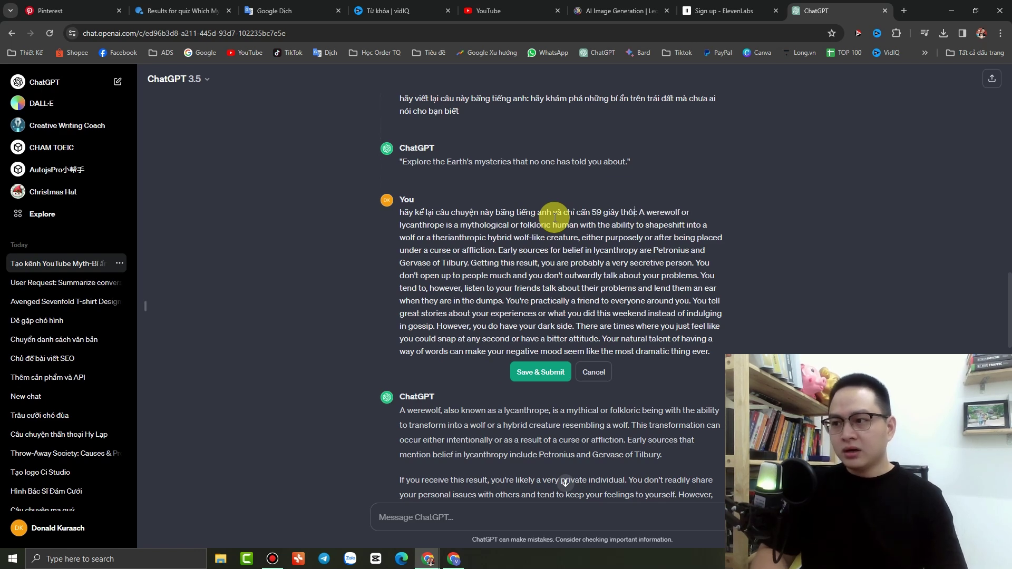
key("shift+Return")
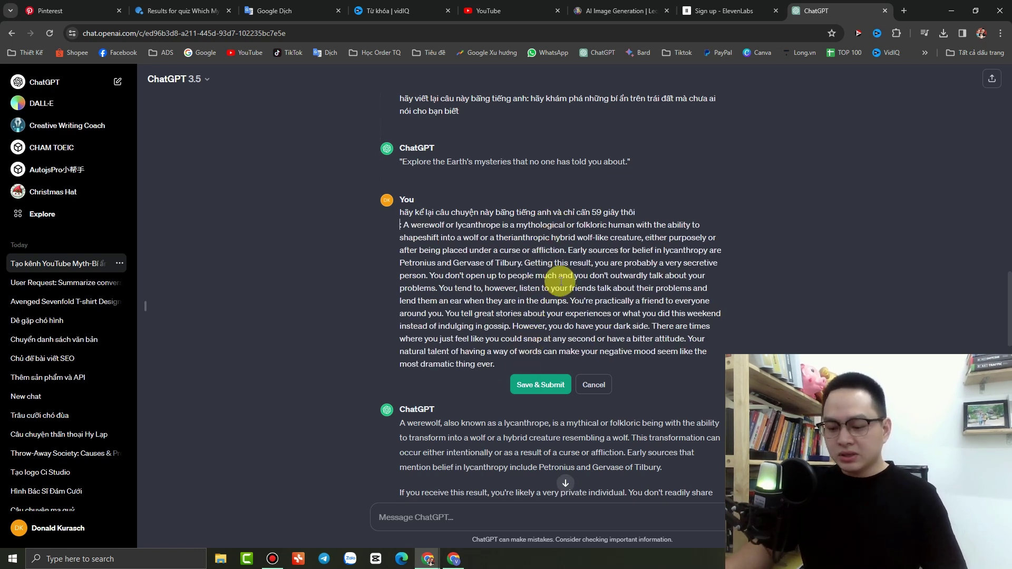
left_click(533, 375)
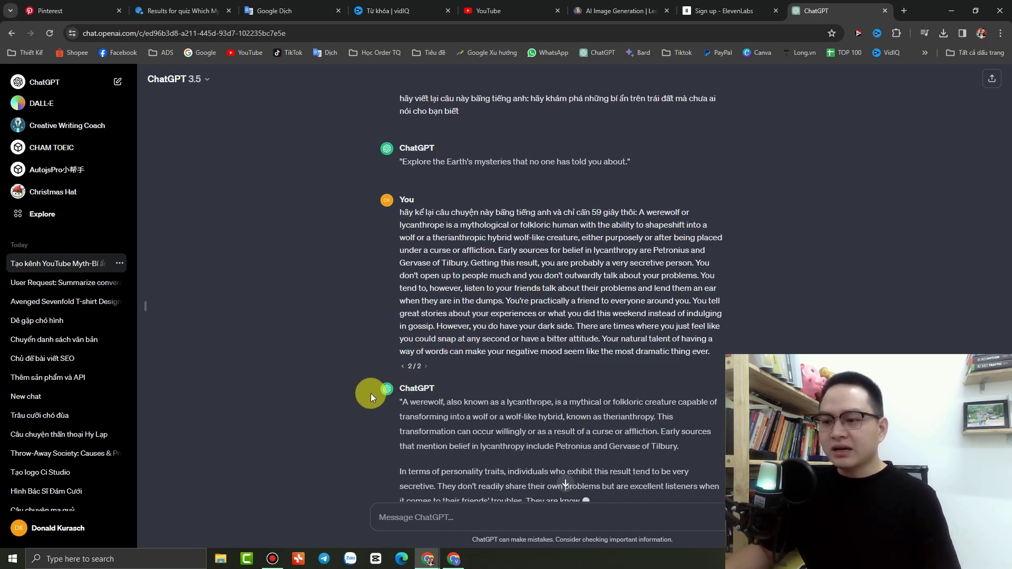
scroll(338, 384, "down", 2)
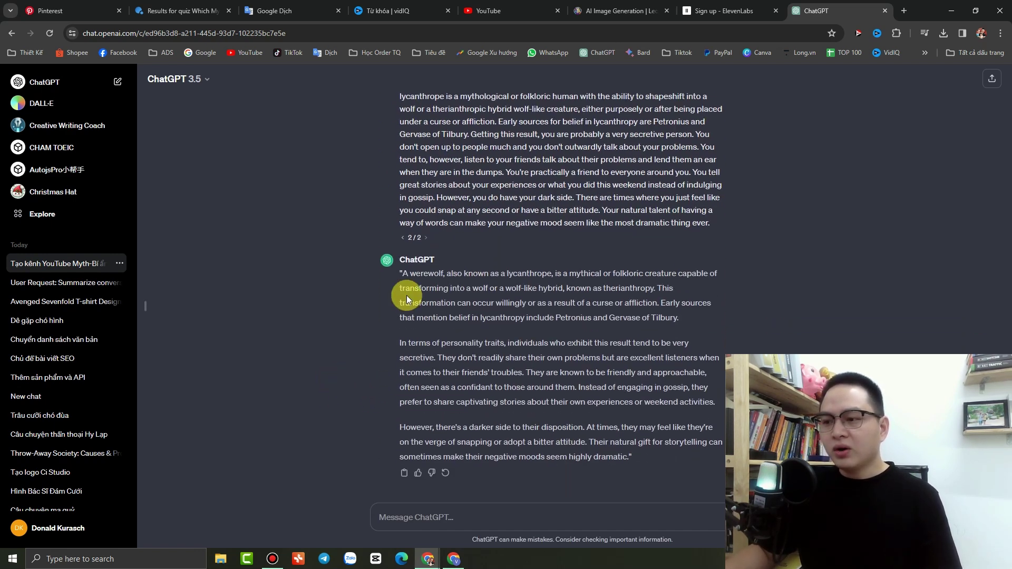
- Copy the shortened werewolf story from ChatGPT and replace the text in ElevenLabs with it
left_click_drag(407, 274, 630, 457)
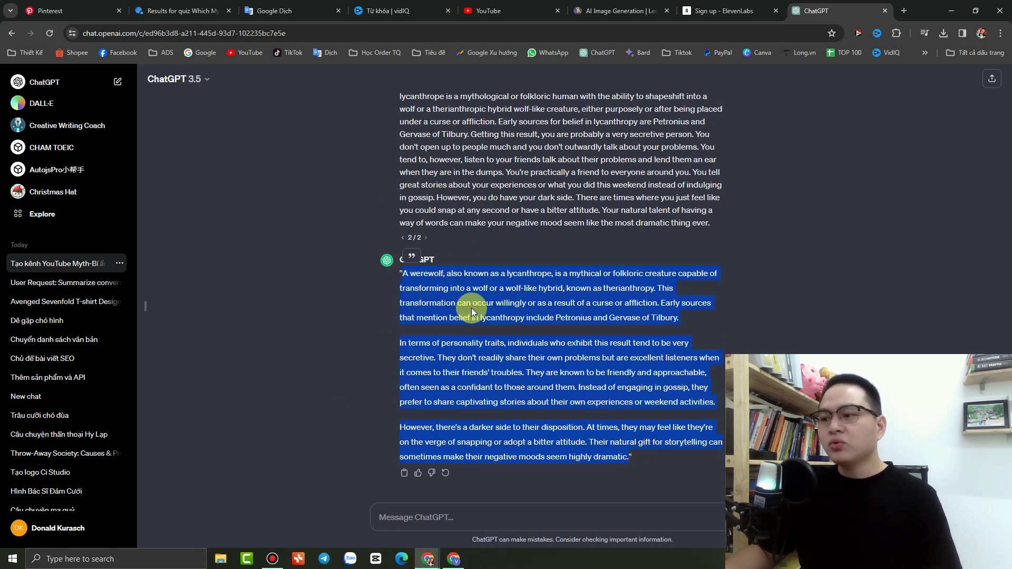
left_click(707, 5)
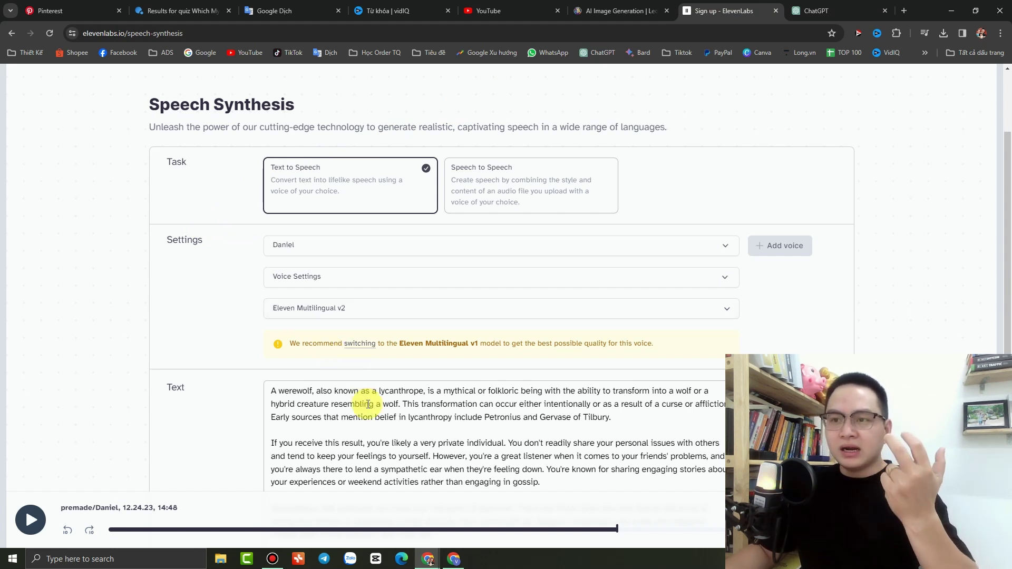
left_click(372, 420)
key("ctrl+a")
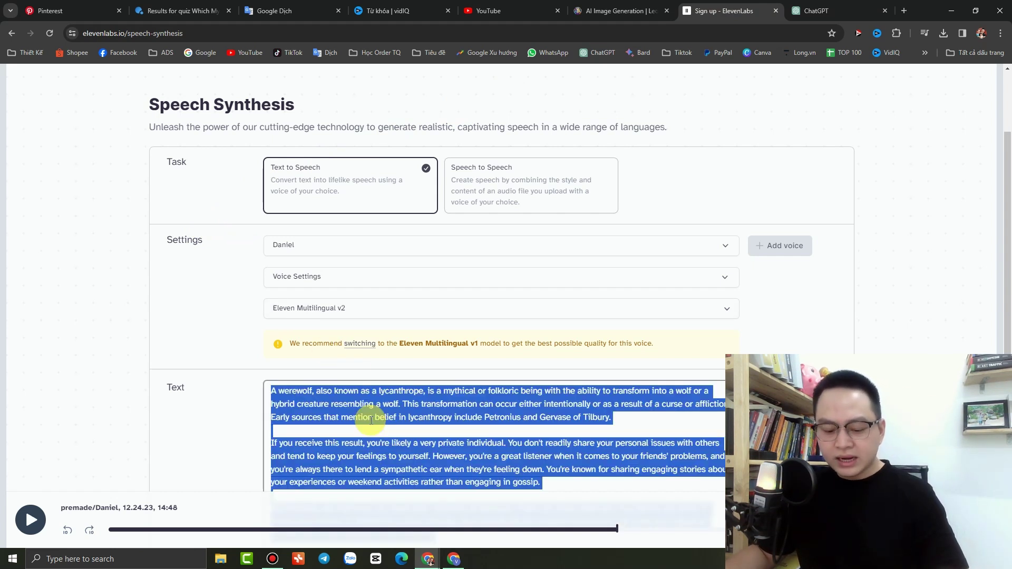
key("ctrl+v")
- Choose the recently used Daniel voice for the text-to-speech narration
scroll(222, 368, "down", 3)
scroll(241, 356, "up", 1)
scroll(241, 356, "up", 1)
left_click(368, 192)
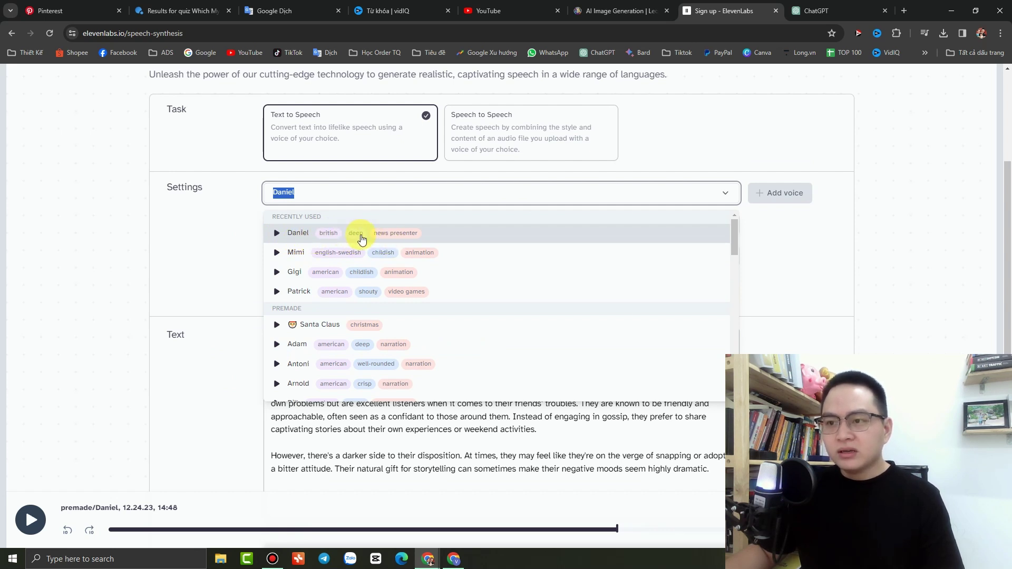
left_click(284, 239)
left_click(214, 371)
scroll(213, 373, "down", 4)
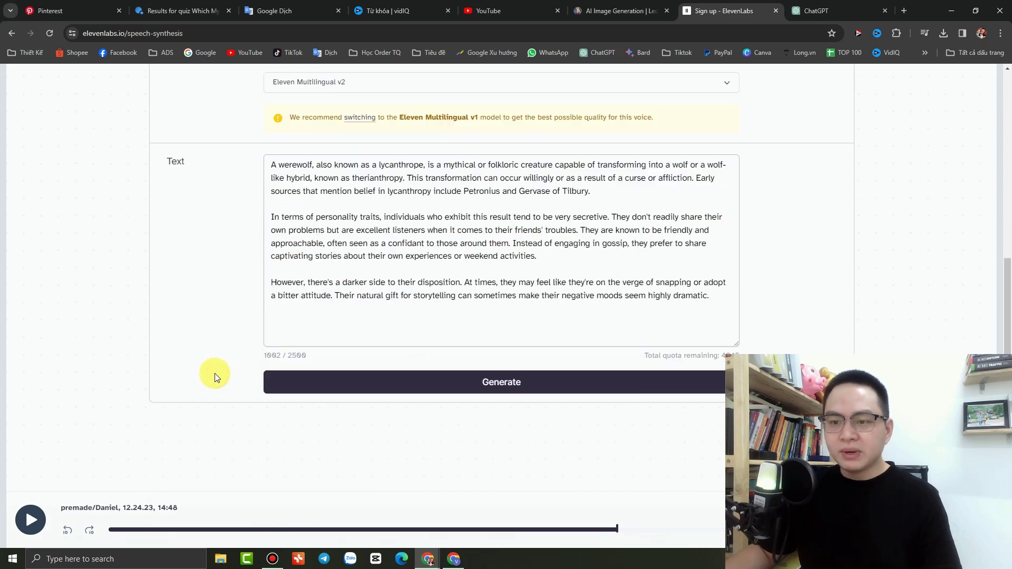
- Generate the narration and save the audio as an MP3 file in New Volume (E:)
left_click(507, 373)
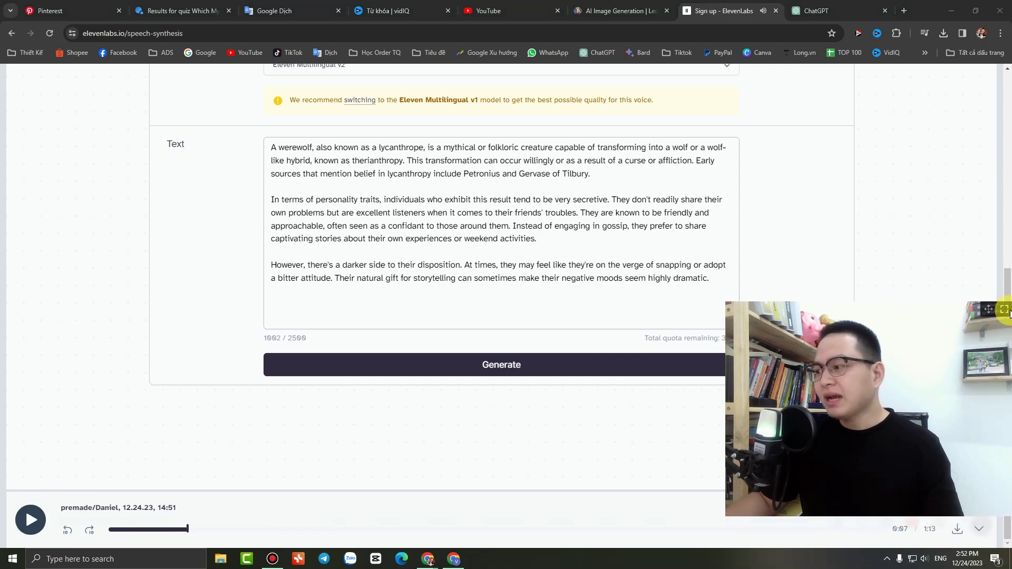
left_click(957, 528)
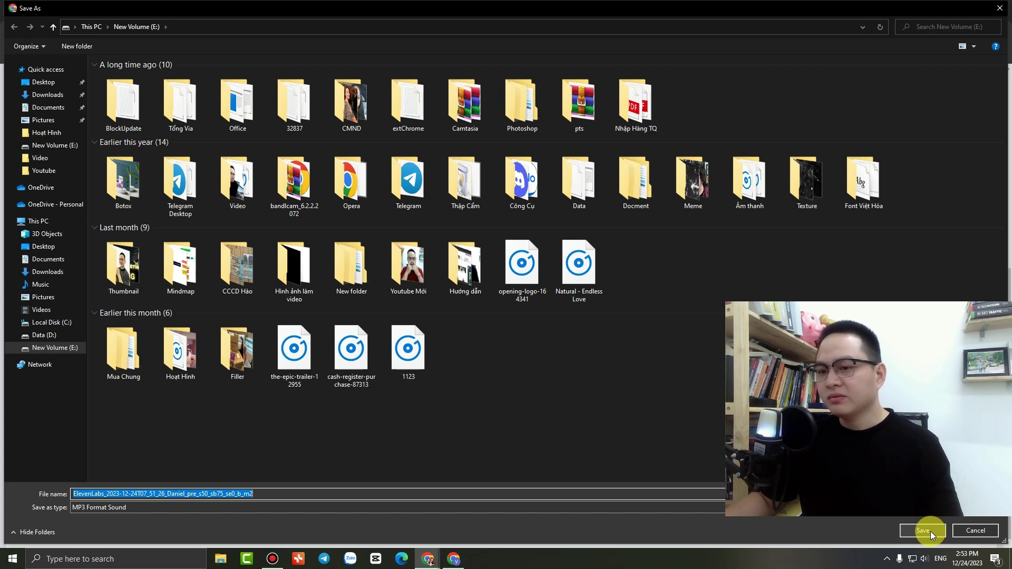
left_click(923, 530)
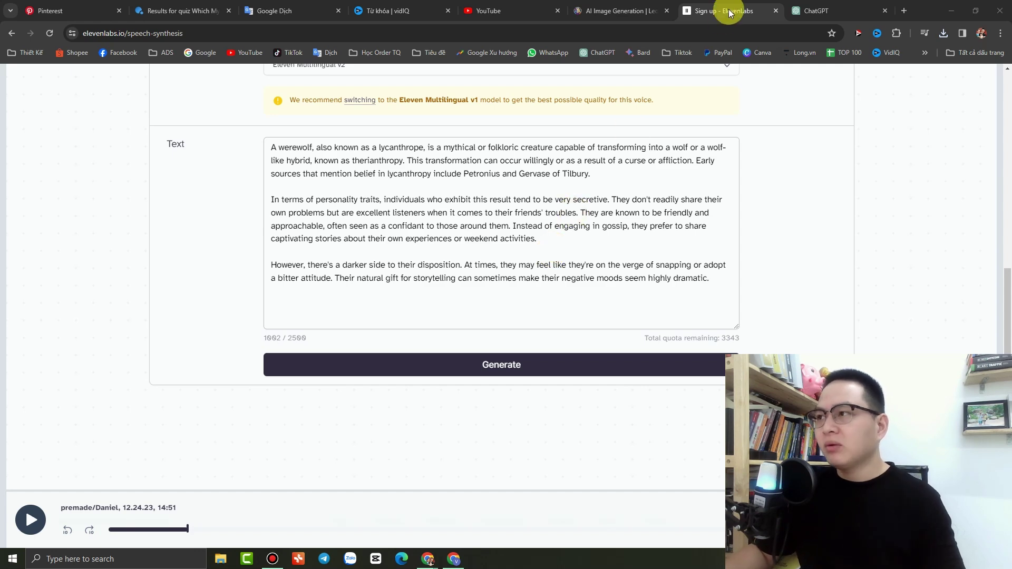
- Return to Leonardo.Ai and open pexels.com/vi-vn/ in a new browser tab beside it
left_click(641, 11)
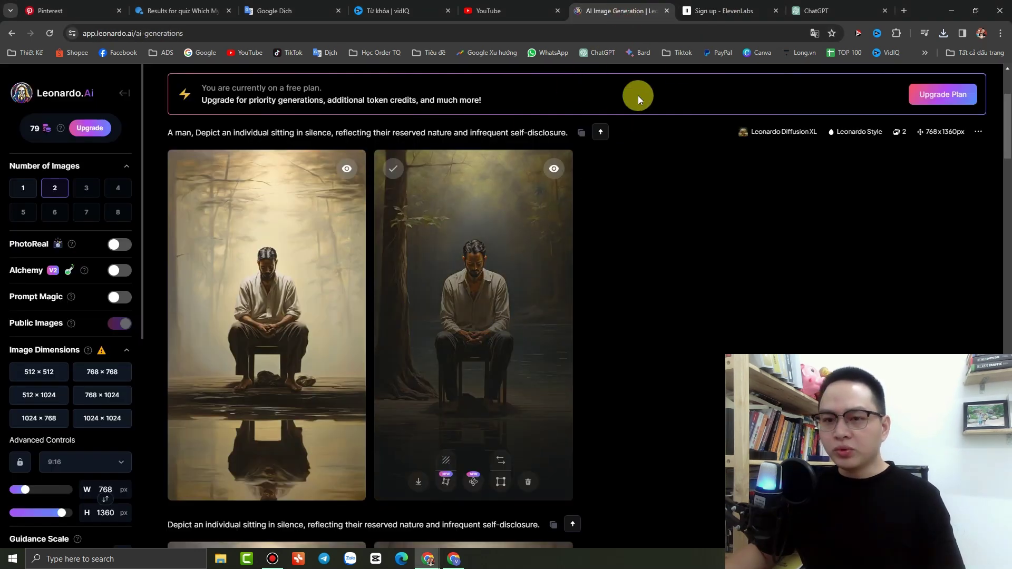
right_click(624, 16)
left_click(676, 25)
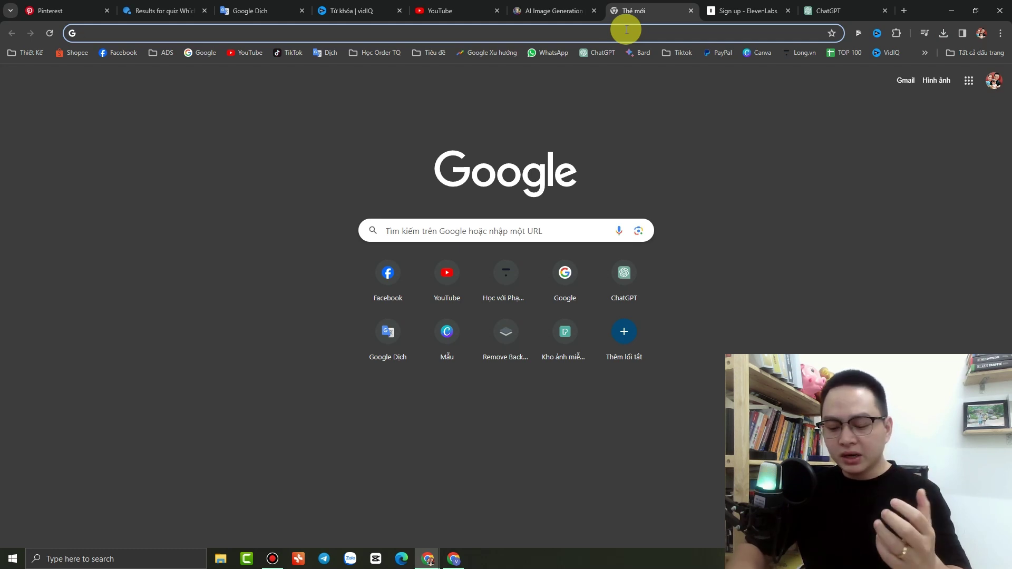
type("pexels.com/vi-vn/")
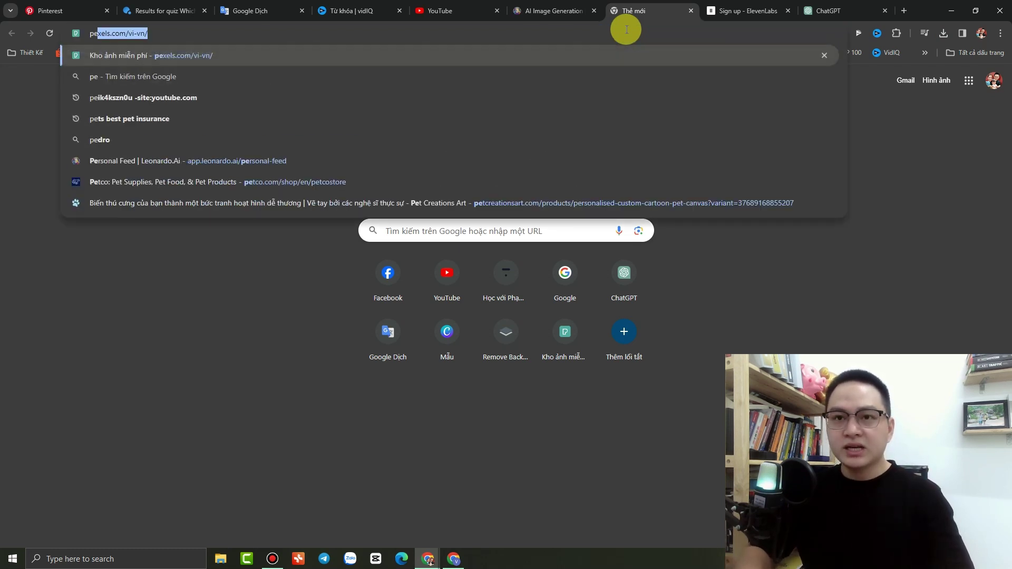
key("Return")
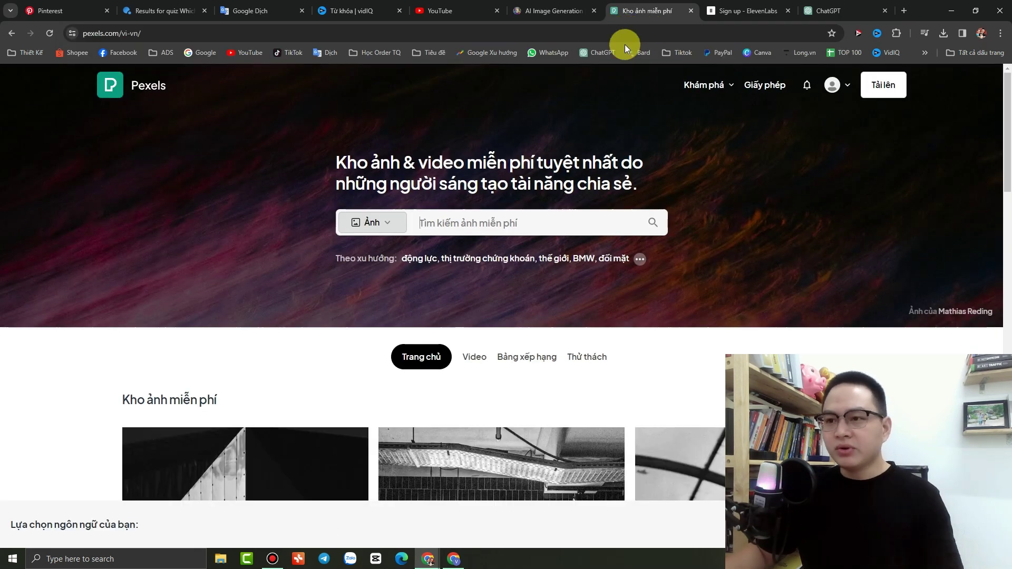
- Search Pexels for free videos of "forest background" and switch back to Leonardo.Ai
left_click(376, 225)
left_click(371, 273)
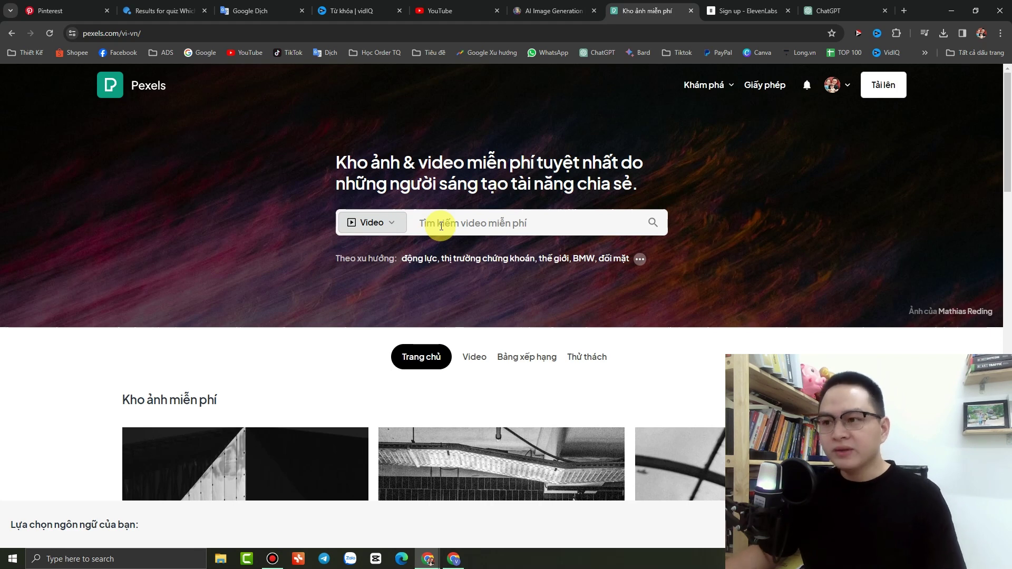
left_click(476, 223)
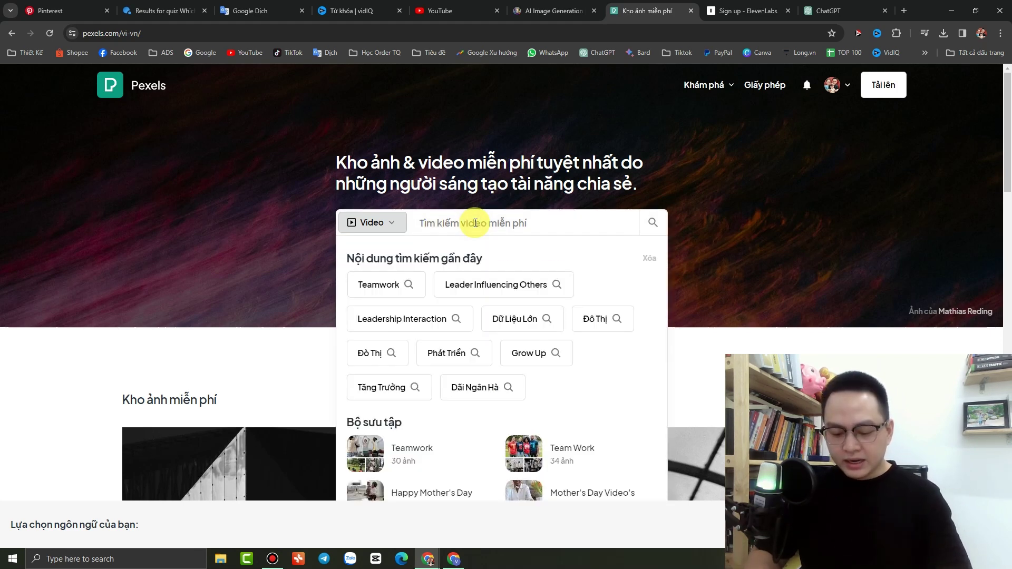
type("for")
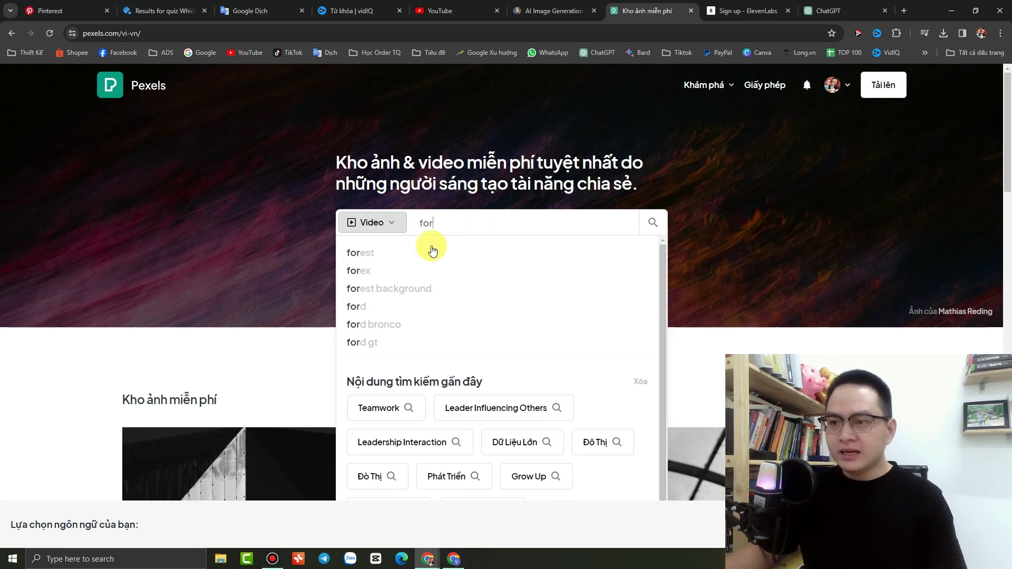
left_click(377, 289)
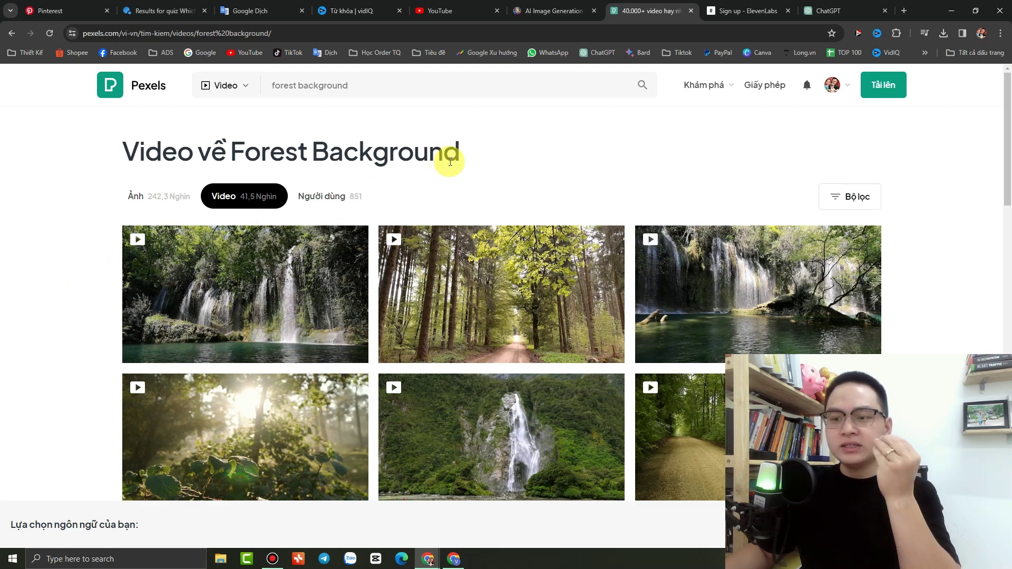
left_click(551, 10)
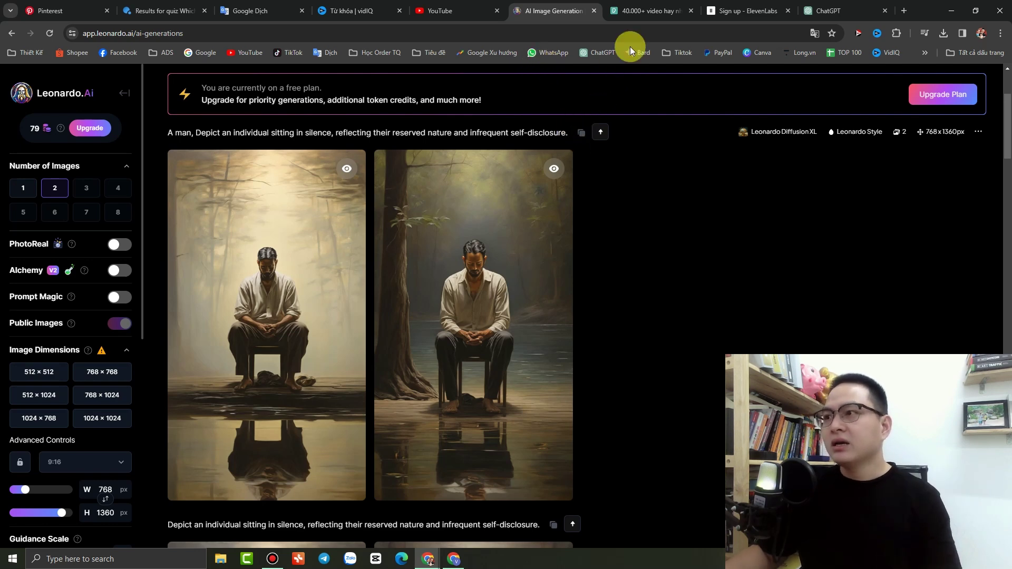
- Return to Pexels and change the video search to "forest dark"
left_click(645, 10)
left_click(374, 90)
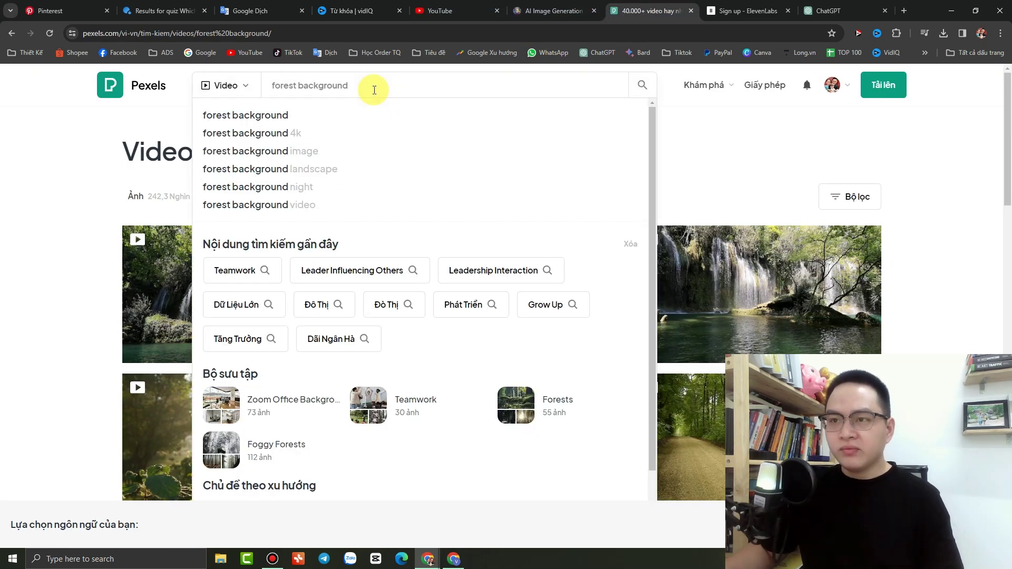
type("dar")
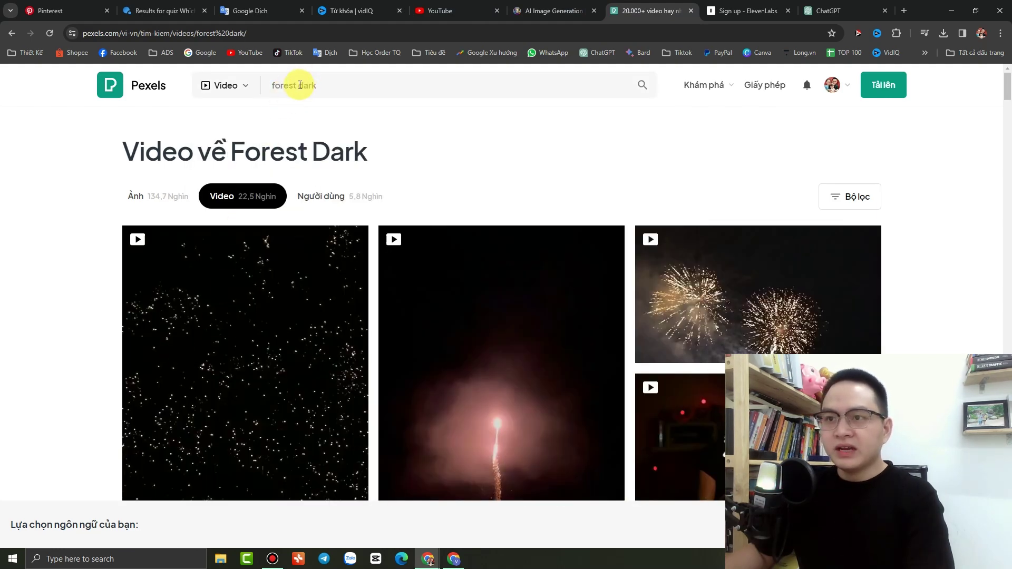
- Download the free video of a dark green forest with tall bare tree trunks and return to the search results
scroll(97, 323, "down", 10)
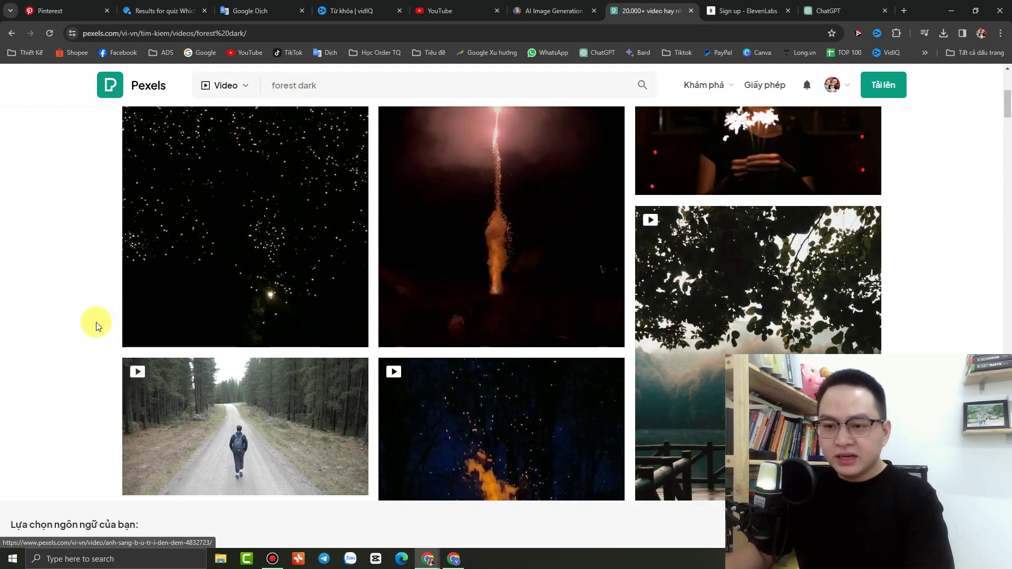
scroll(94, 323, "down", 10)
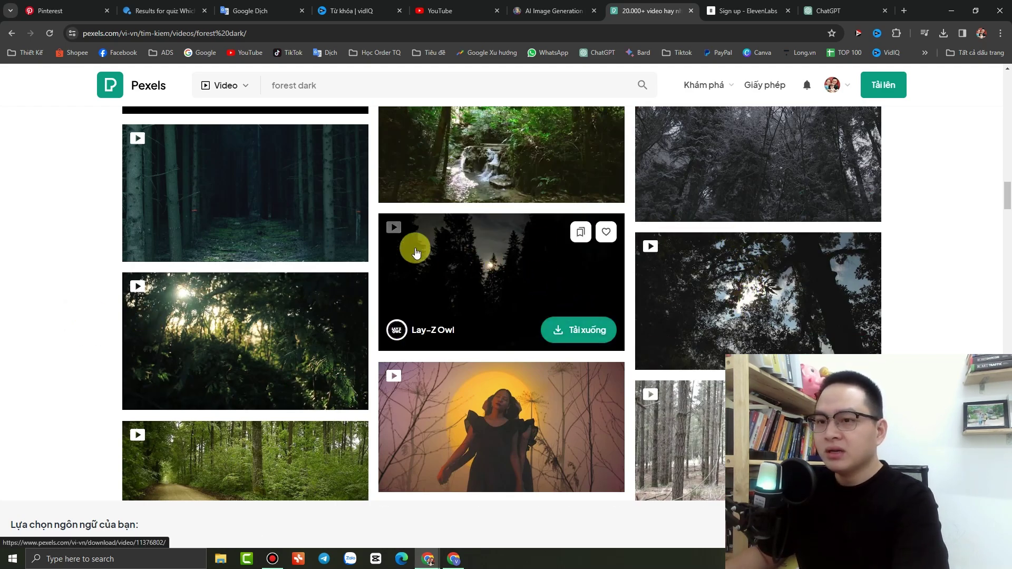
left_click(246, 188)
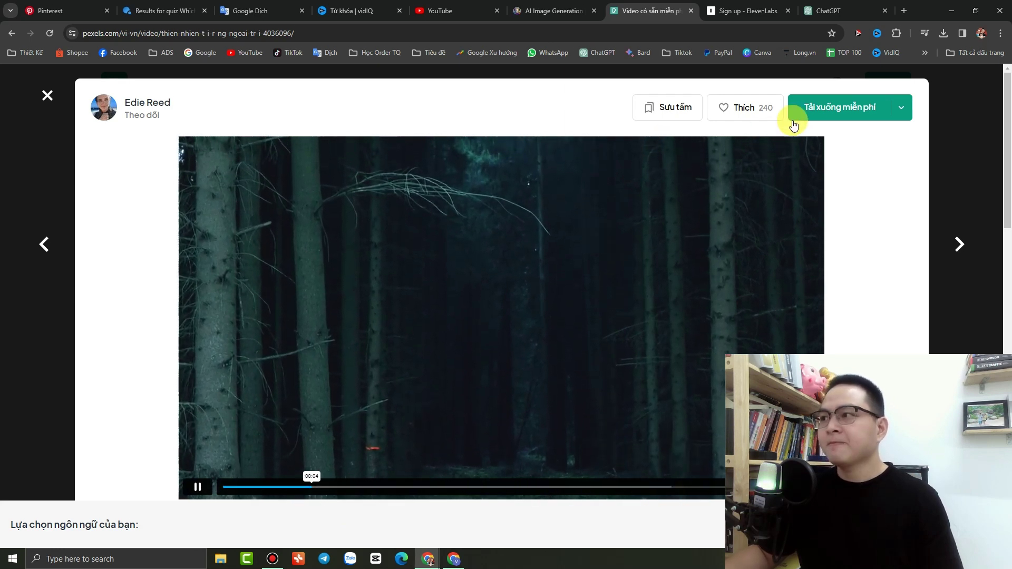
left_click(843, 111)
key("Escape")
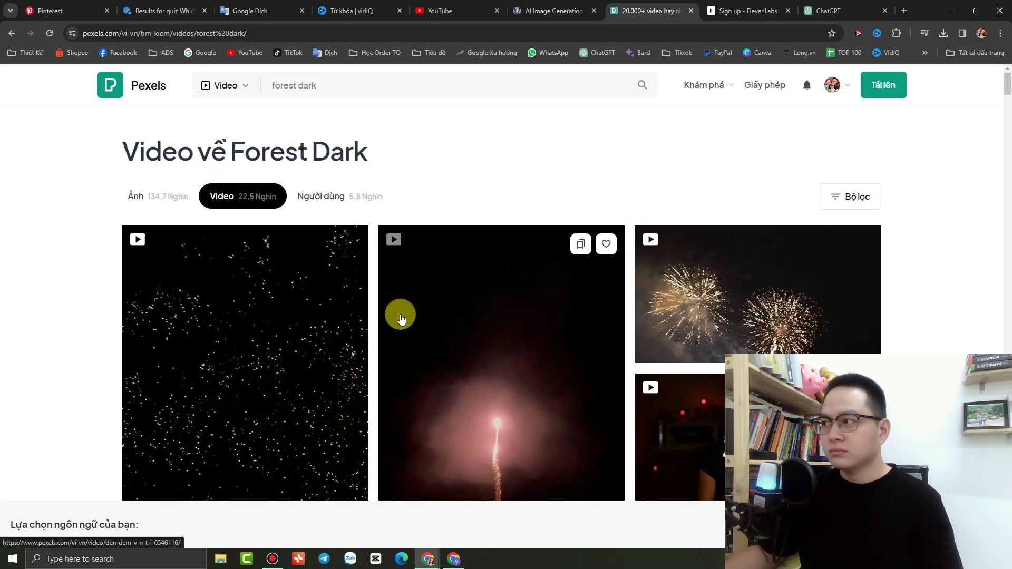
- Search Pexels videos for "bóng đêm" and filter the results to vertical orientation (Dọc)
double_click(345, 93)
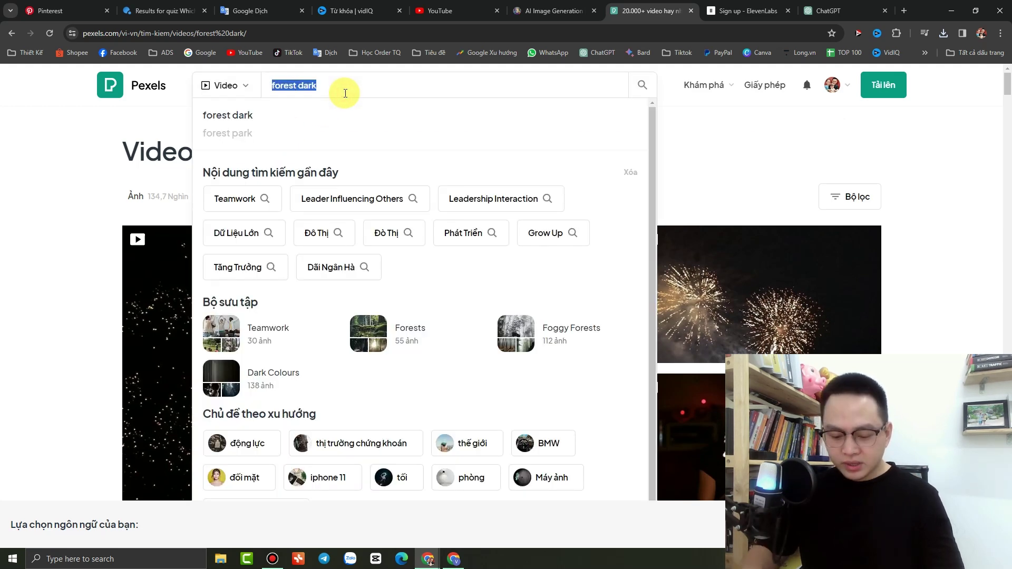
type("bóng đêm")
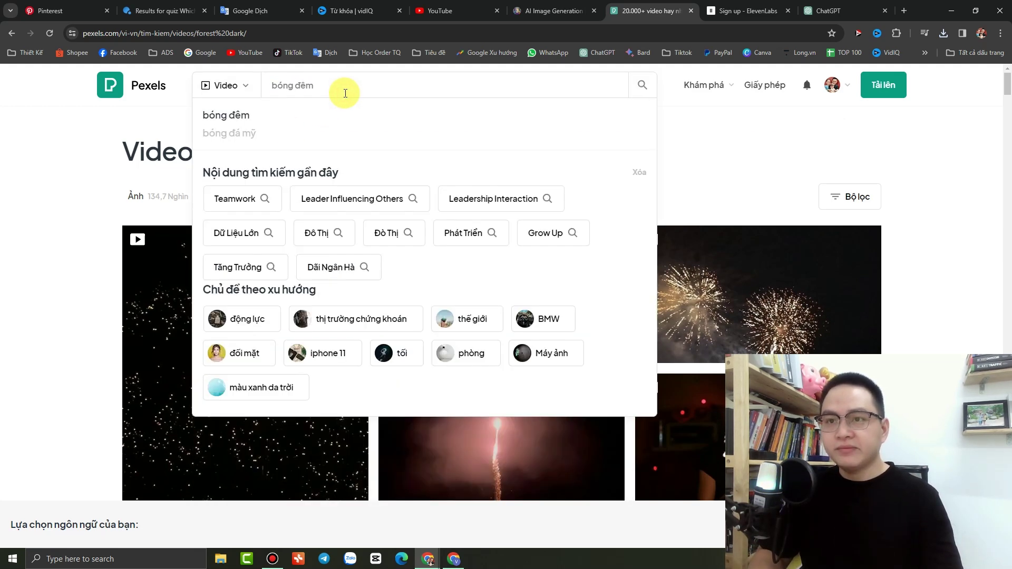
key("Return")
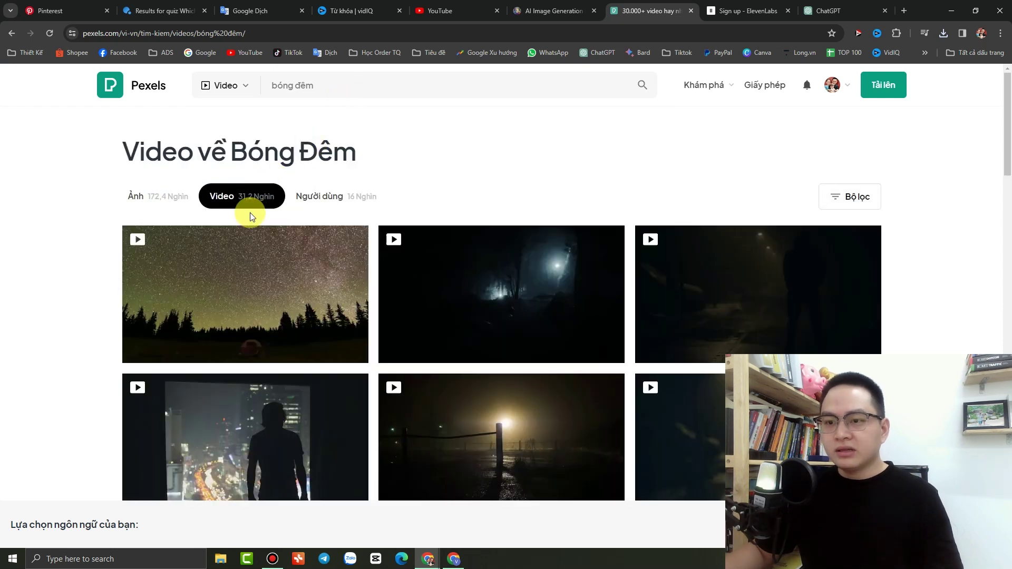
left_click(848, 202)
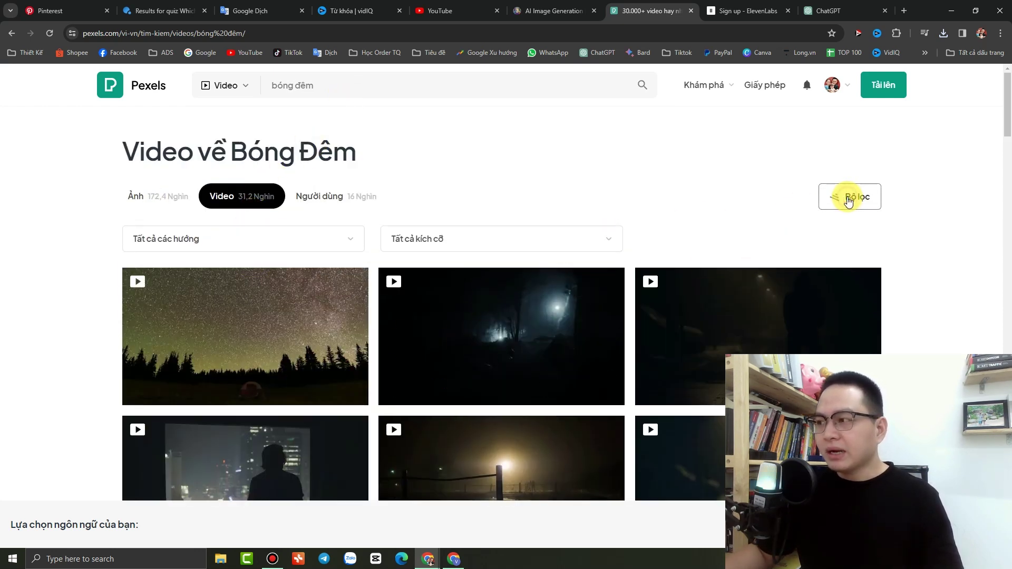
left_click(297, 238)
left_click(160, 324)
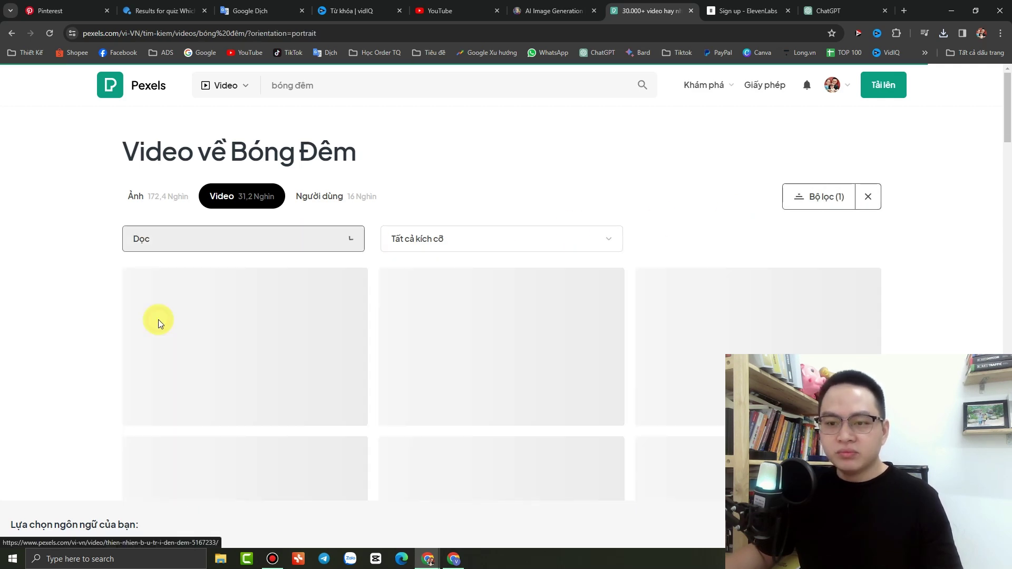
- Examine the vertical night videos and preview the clip of dark tree branches against the night sky
scroll(51, 277, "down", 1)
scroll(51, 276, "down", 4)
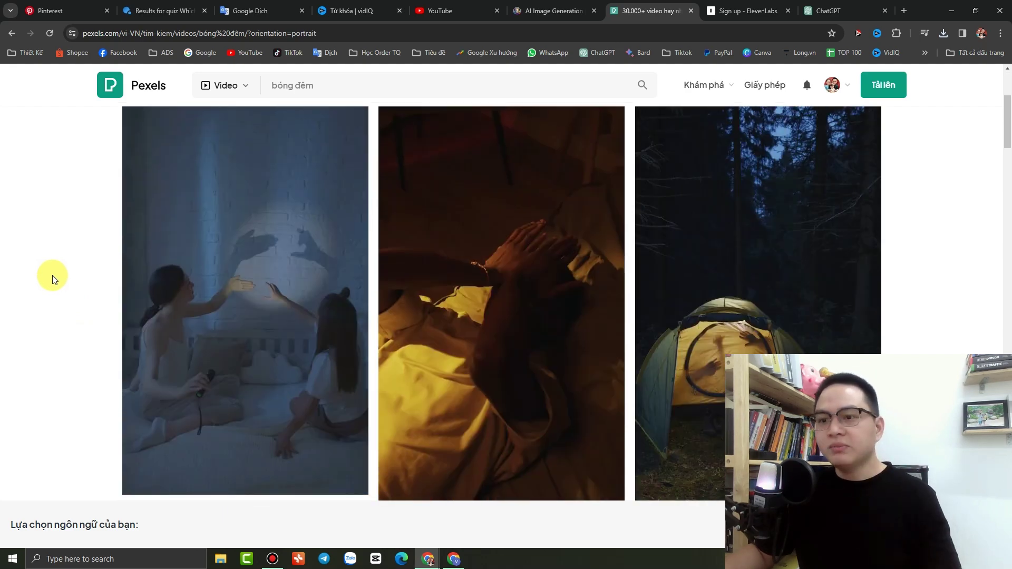
scroll(660, 211, "down", 5)
scroll(685, 211, "down", 6)
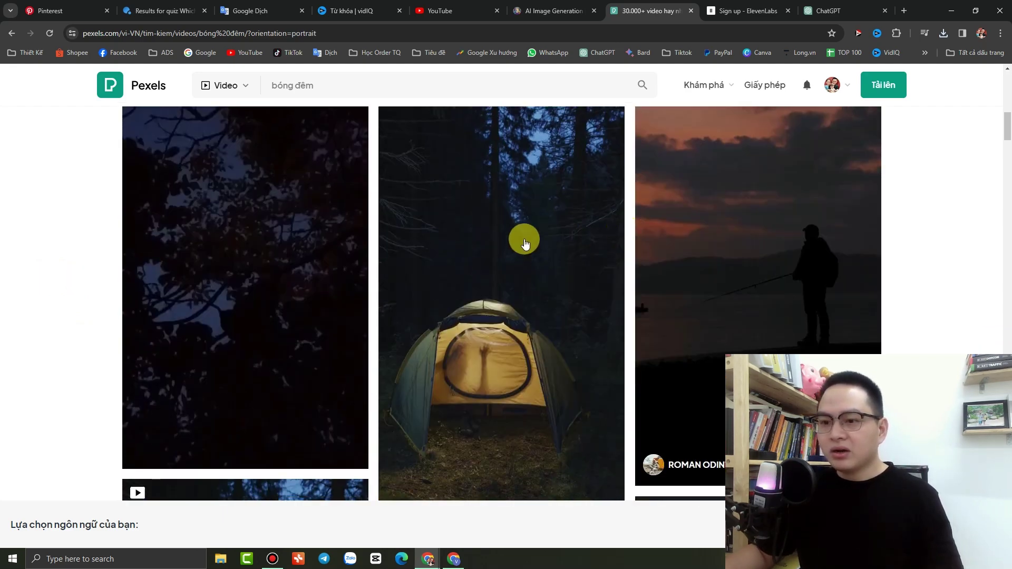
scroll(450, 262, "down", 7)
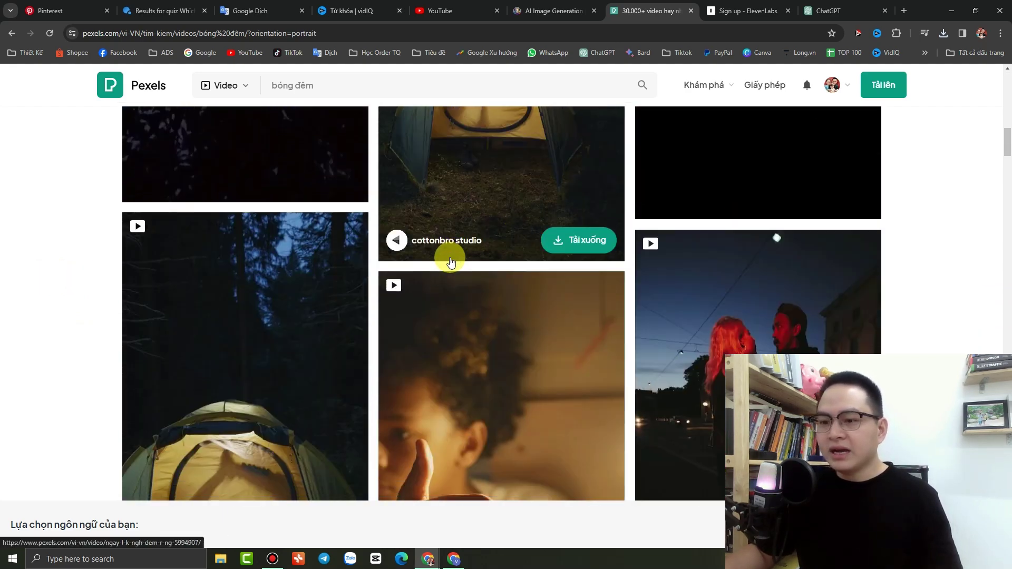
scroll(409, 277, "up", 7)
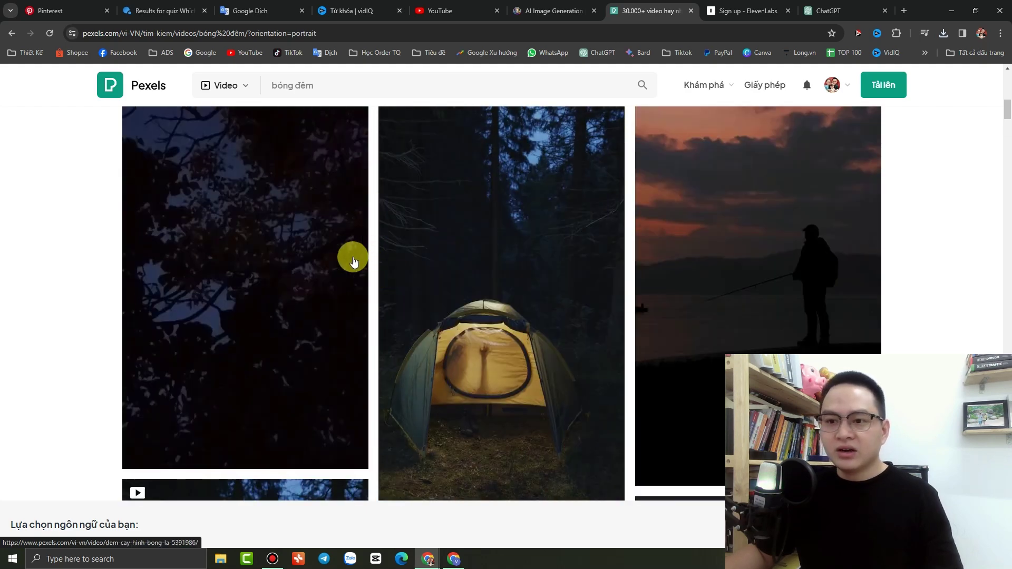
left_click(238, 258)
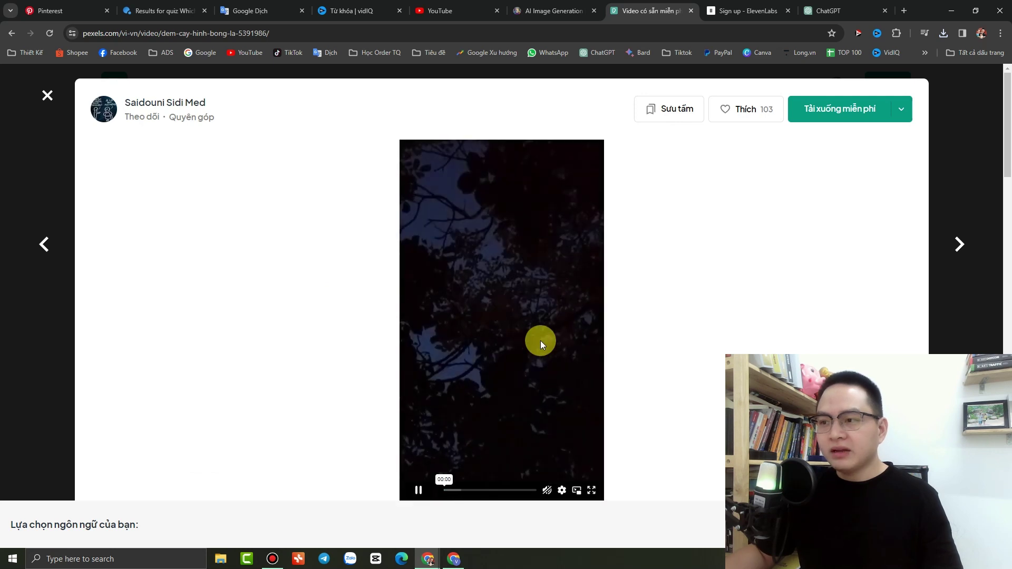
key("Escape")
- Open pixabay.com/vi/videos/ in a new browser tab beside Pexels
right_click(651, 17)
left_click(674, 22)
type("pix")
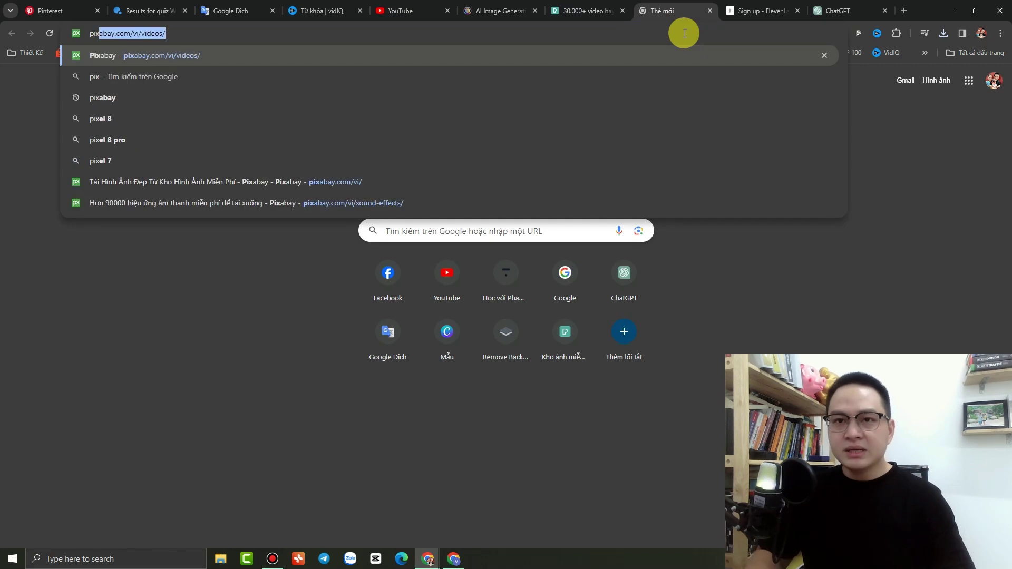
key("Return")
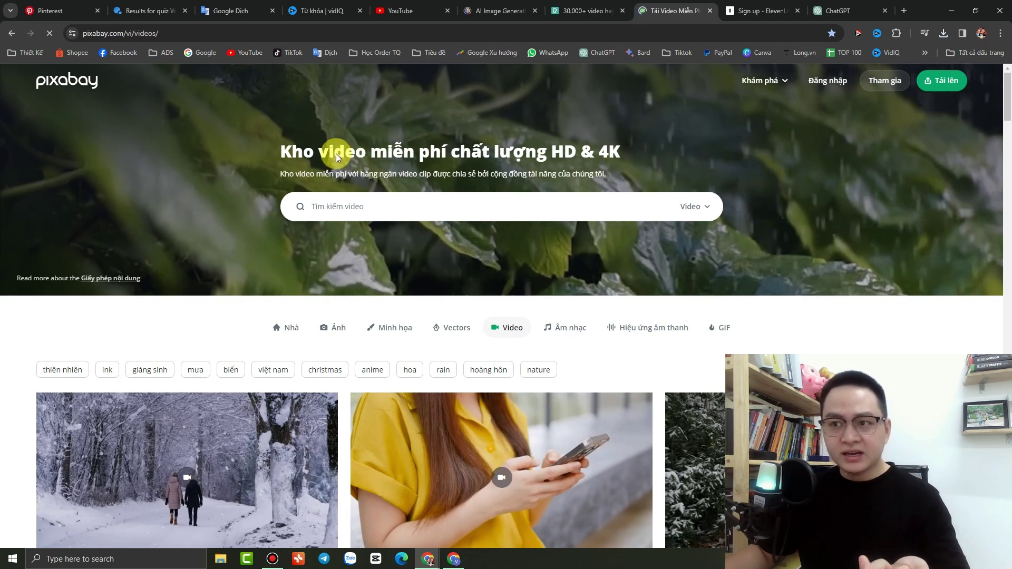
- Search Pixabay for "scary music" and switch the media type to music (Âm nhạc)
left_click(480, 202)
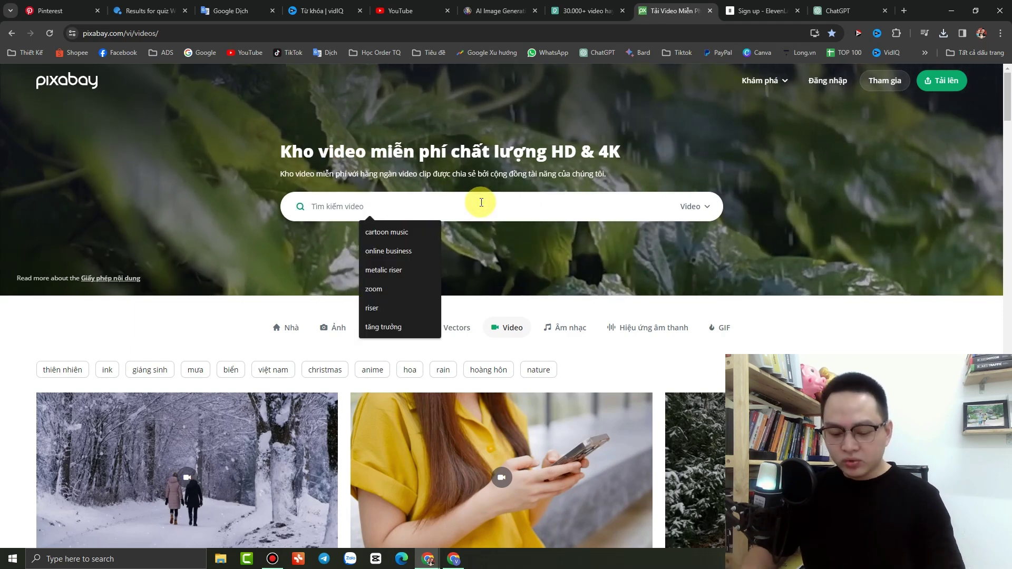
type("scary")
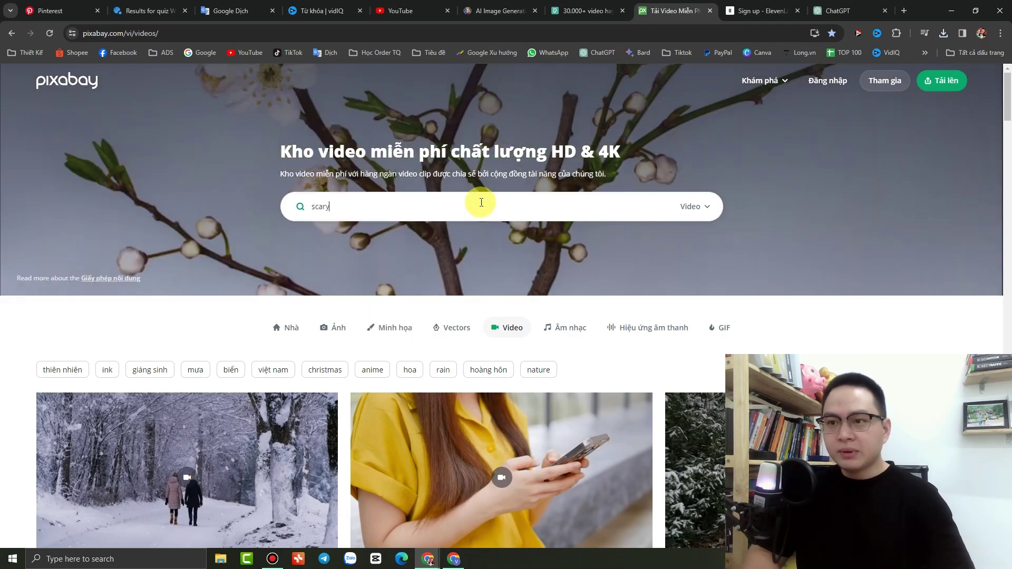
type(" mu")
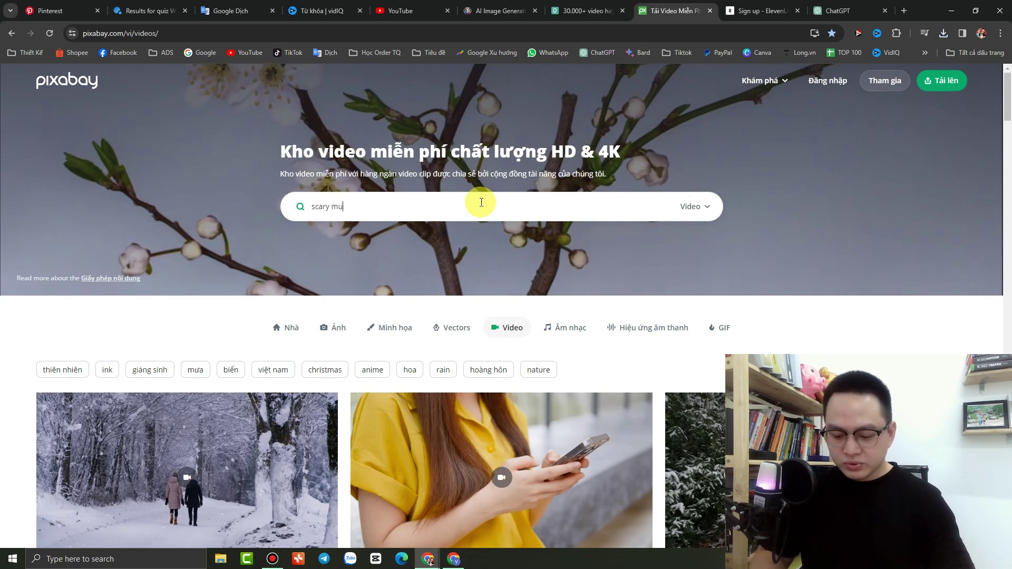
type("sic")
key("Return")
left_click(696, 80)
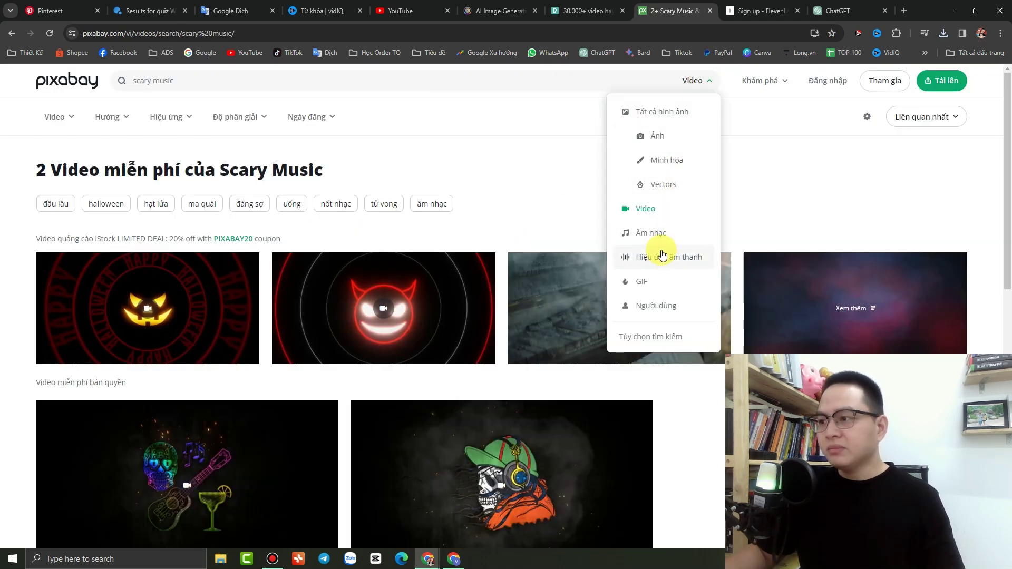
left_click(653, 232)
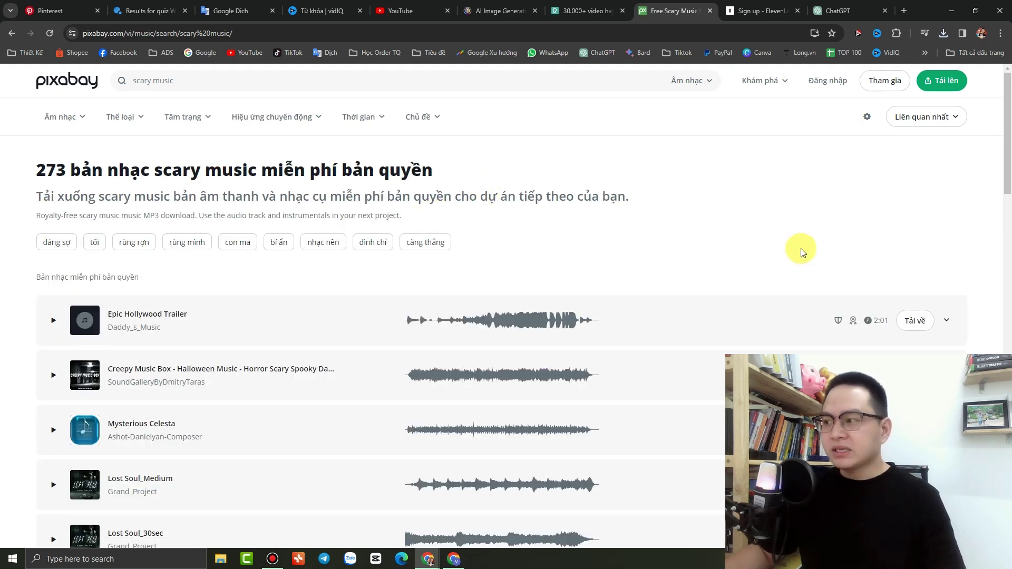
- Look through the scary music tracks and listen to the Creepy Music Box - Halloween Music track
scroll(733, 235, "down", 2)
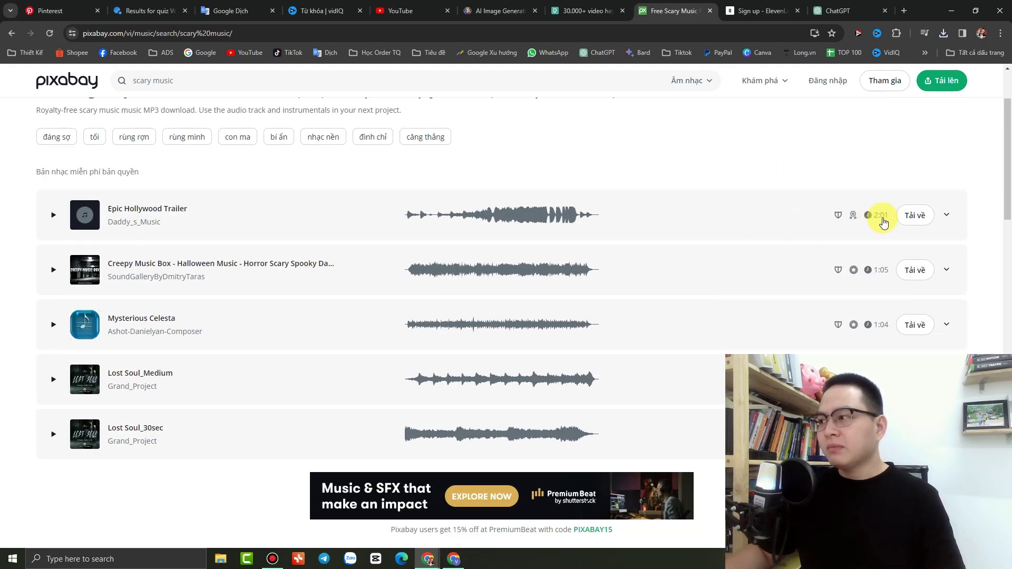
scroll(870, 324, "down", 1)
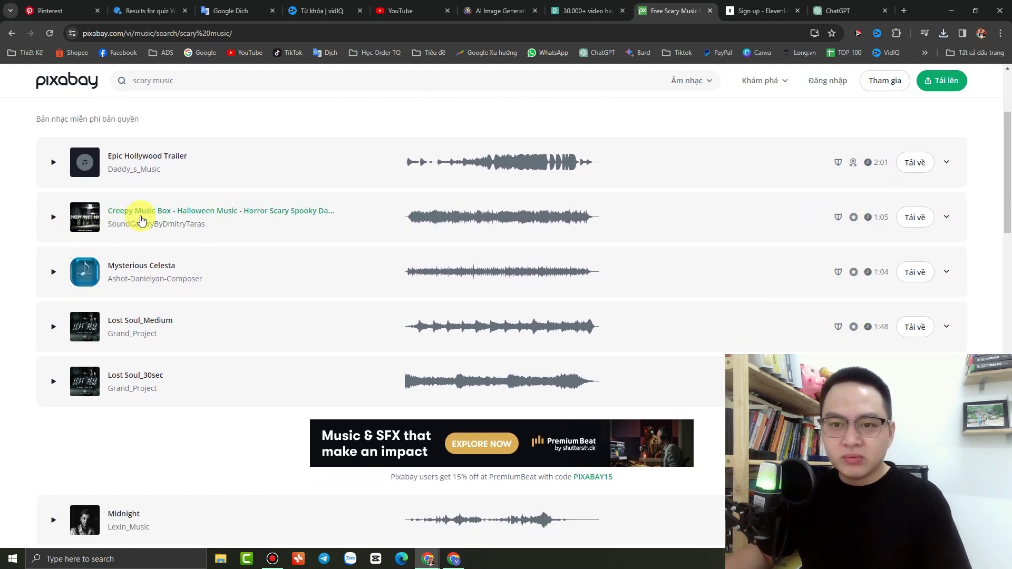
scroll(69, 241, "up", 3)
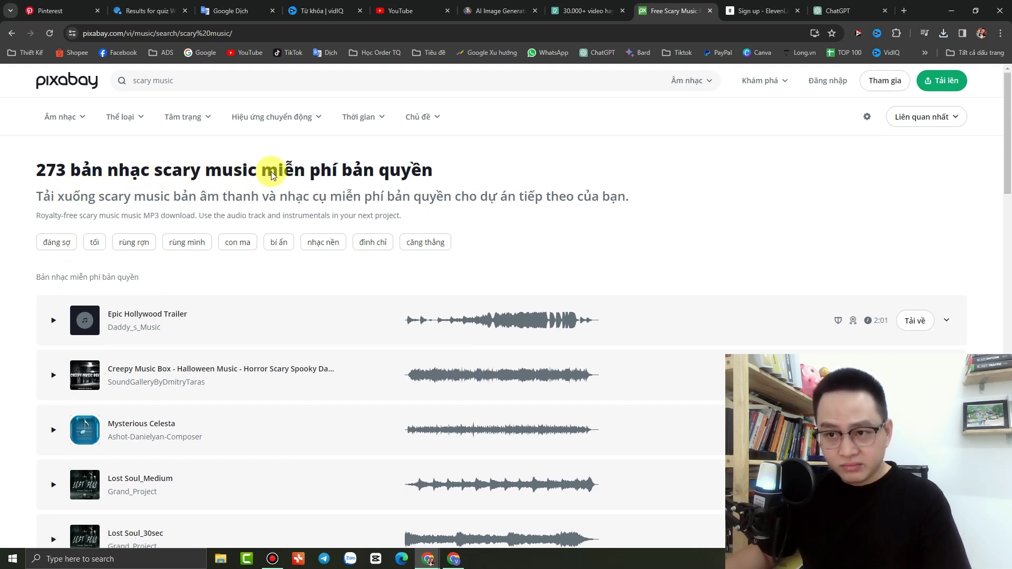
scroll(275, 206, "down", 4)
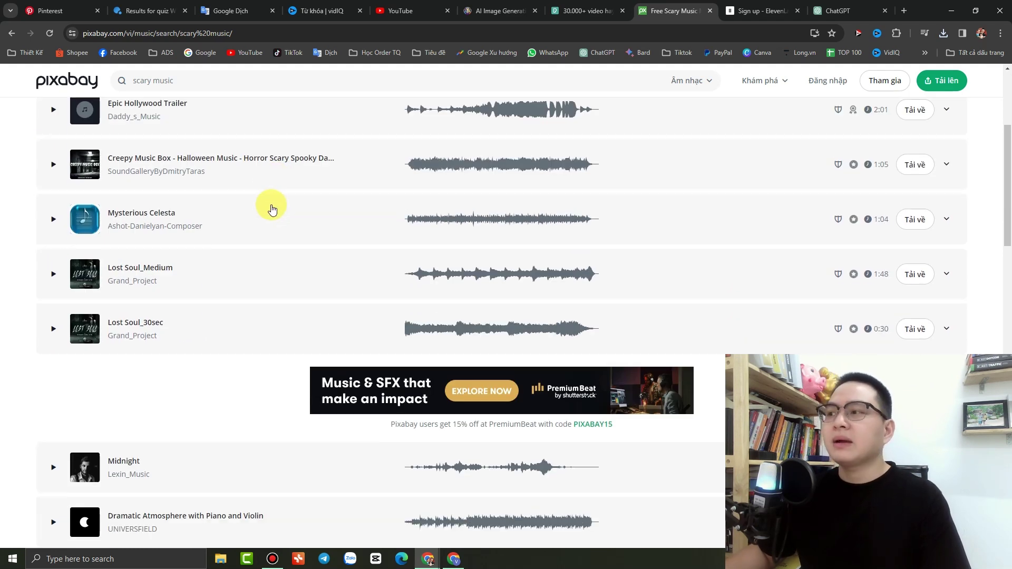
scroll(272, 209, "up", 2)
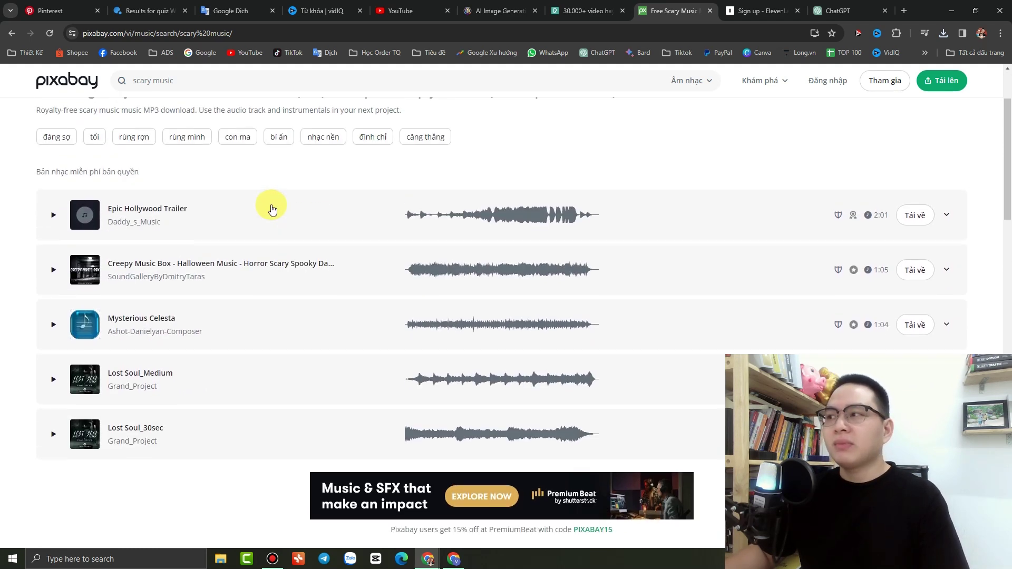
left_click(53, 271)
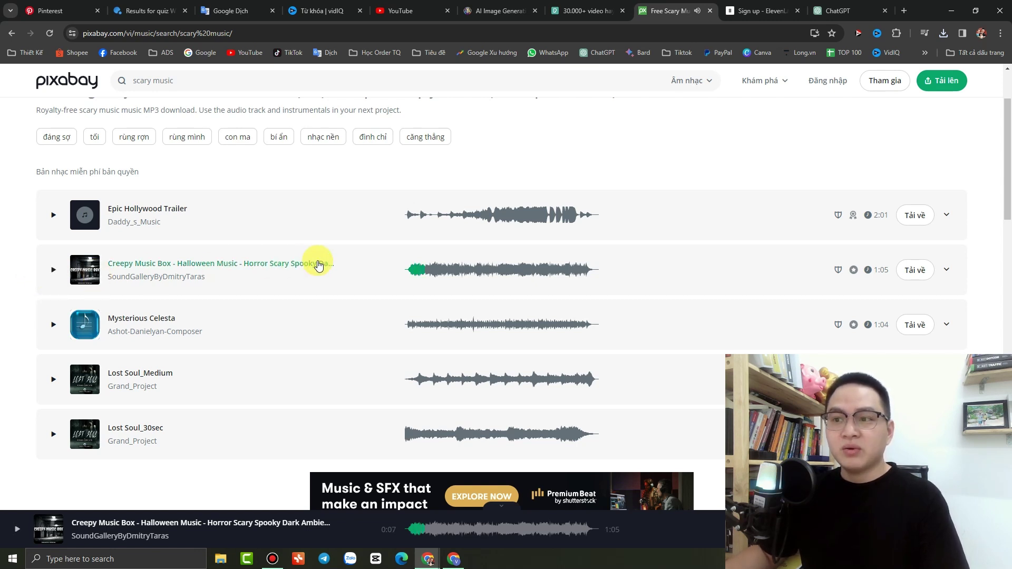
- Download the Creepy Music Box track as an MP3 file to New Volume (E:)
left_click(908, 272)
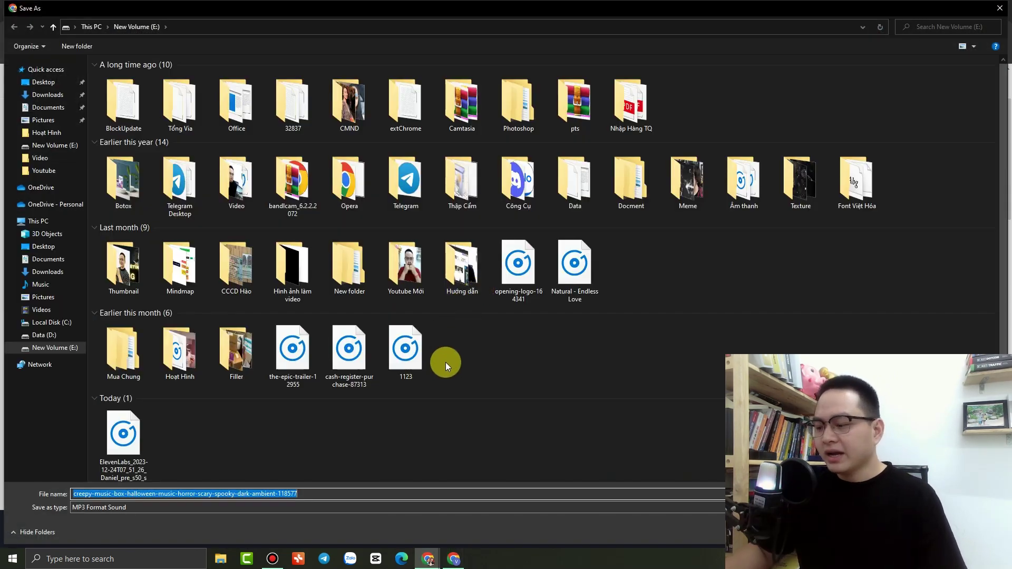
key("Return")
left_click(669, 166)
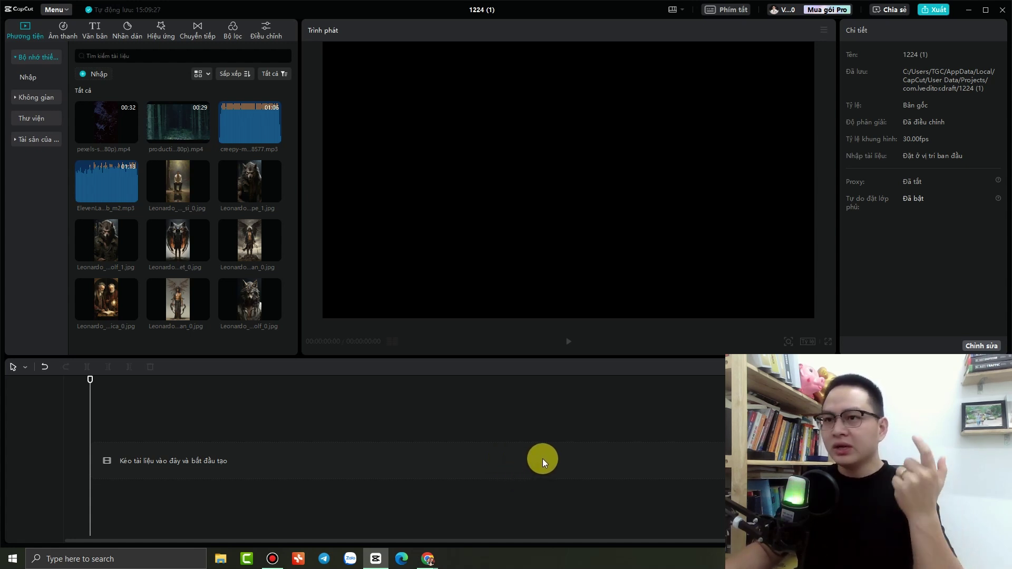
- In the CapCut project settings, set the aspect ratio to 9:16 and save the change
left_click(967, 346)
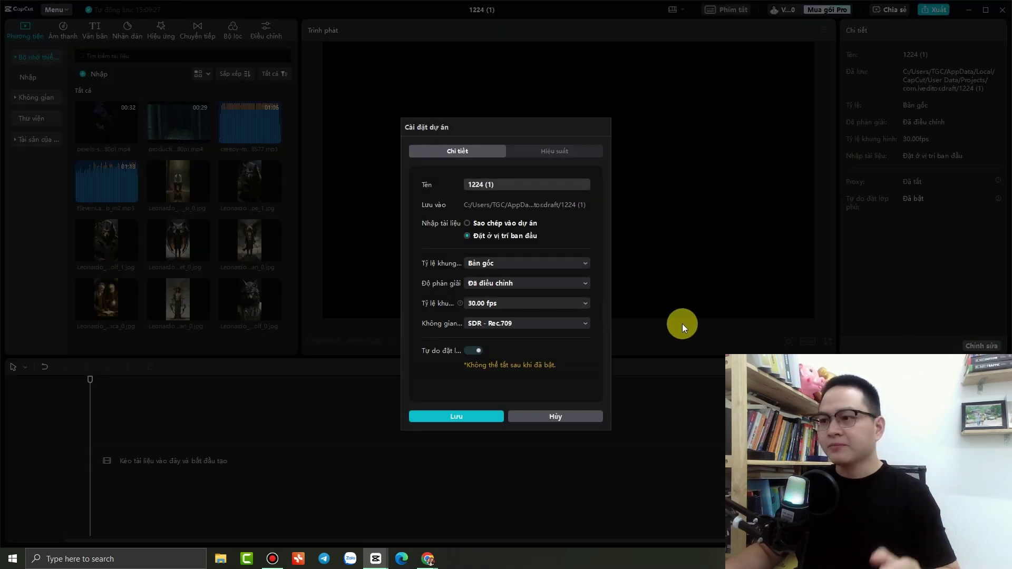
left_click(532, 264)
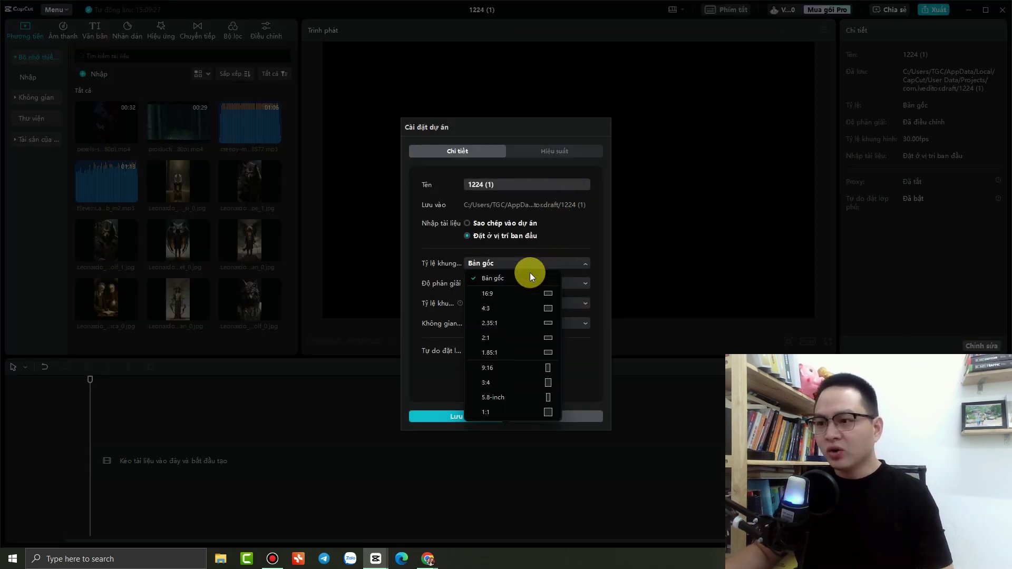
left_click(509, 367)
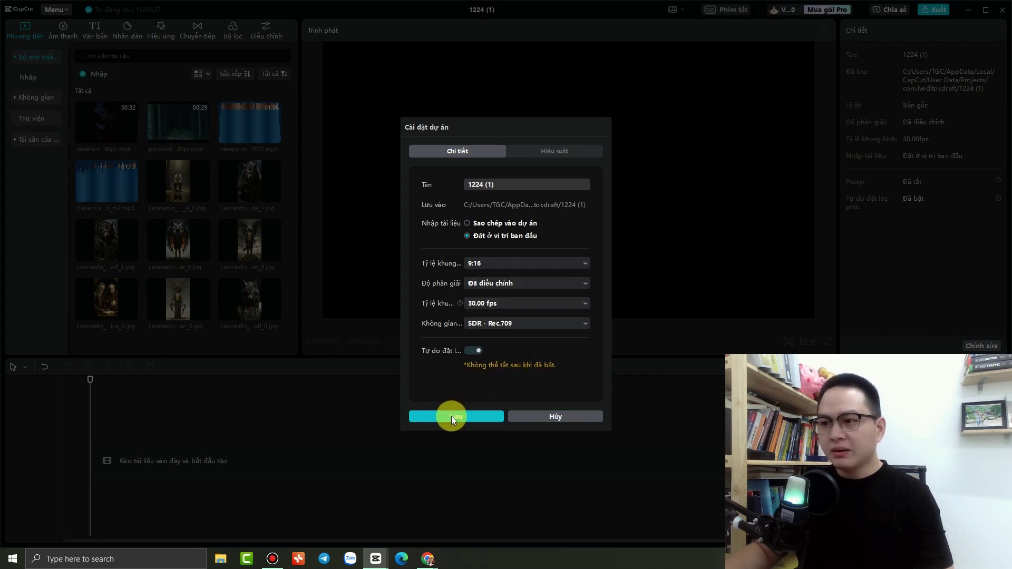
left_click(510, 186)
key("ctrl+a")
left_click(472, 416)
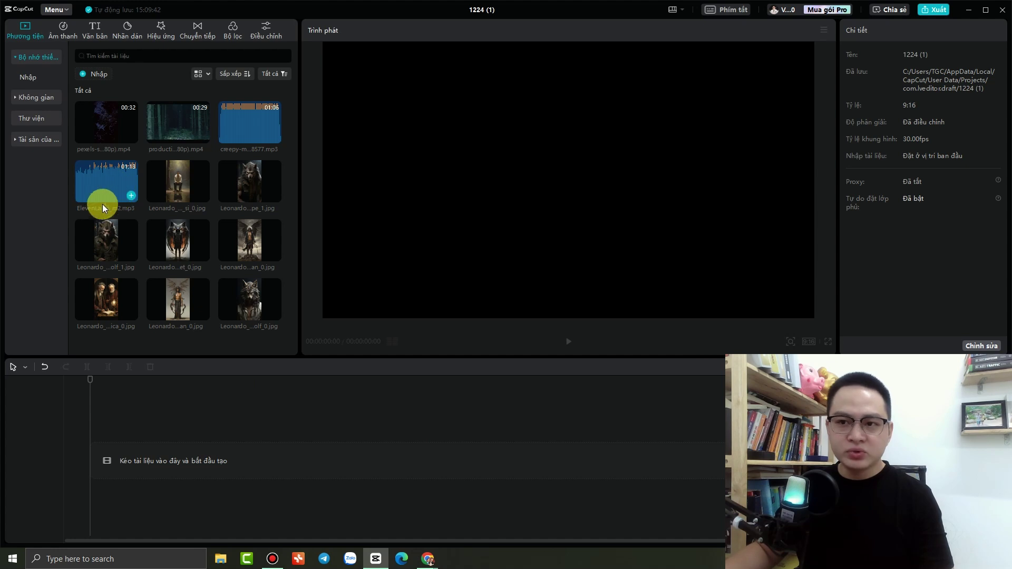
- Place the ElevenLabs narration at the start of the timeline and split it at 00:00:12:18 and 00:00:13:07
left_click_drag(116, 181, 87, 451)
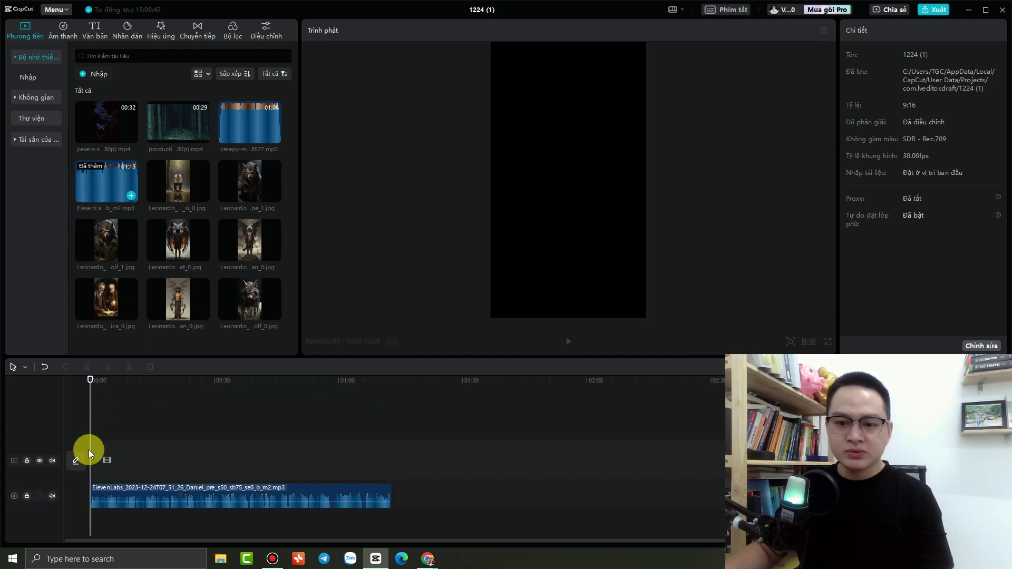
left_click(273, 511)
key("ctrl+b")
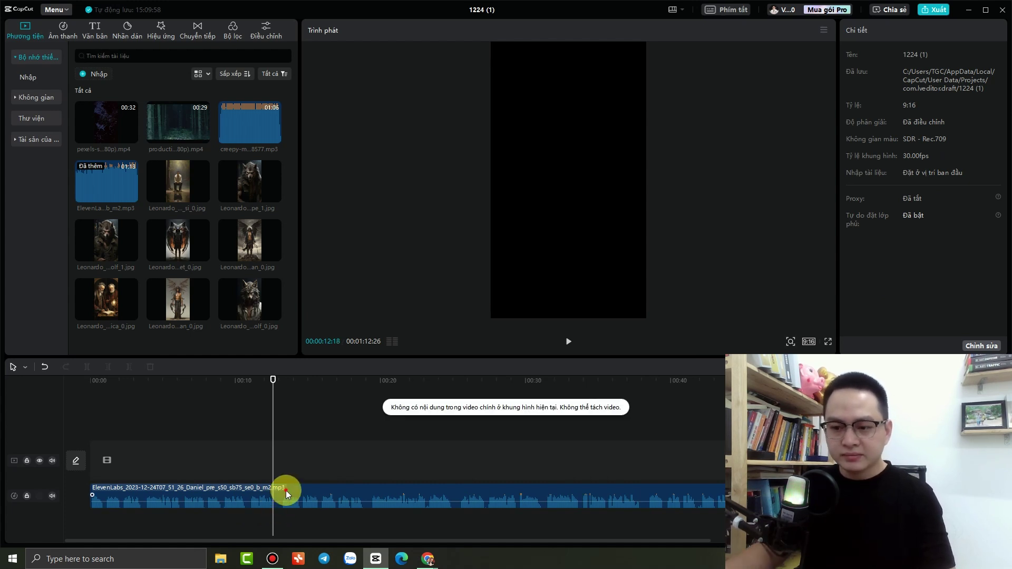
left_click(285, 490)
key("ctrl+b")
key("Right")
key("Right")
key("Right")
key("Right")
key("Right")
key("Right")
key("Right")
key("Right")
key("Right")
key("Right")
key("Right")
key("ctrl+b")
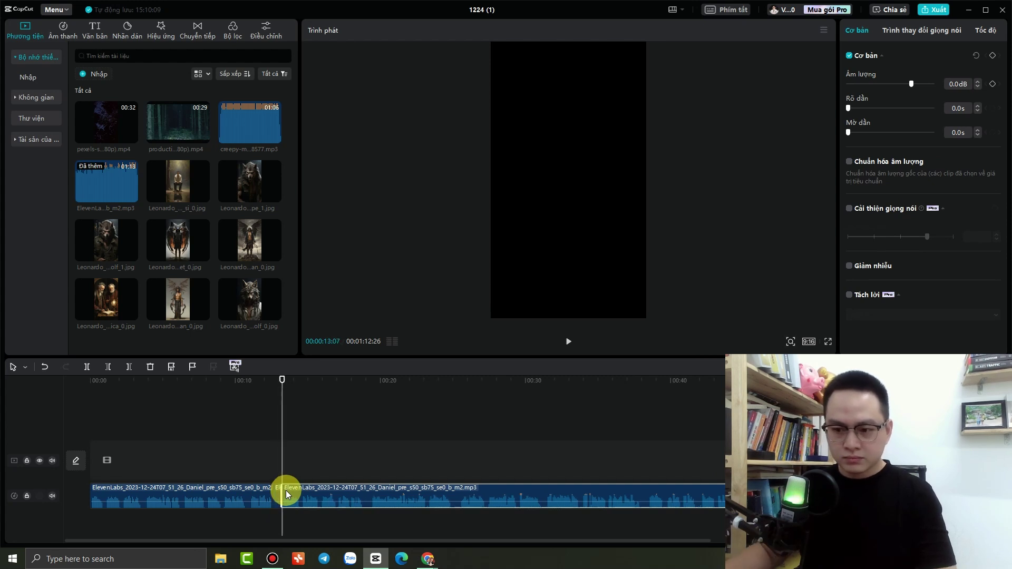
- Split the narration at 00:00:03:15 and 00:00:03:25 and delete the short pause between the cuts
left_click(141, 510)
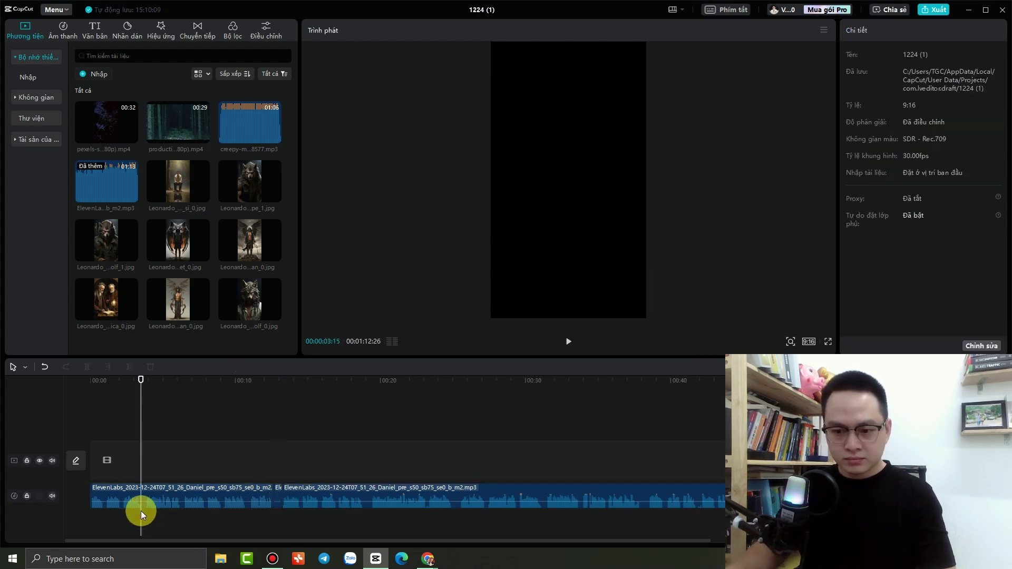
key("ctrl+b")
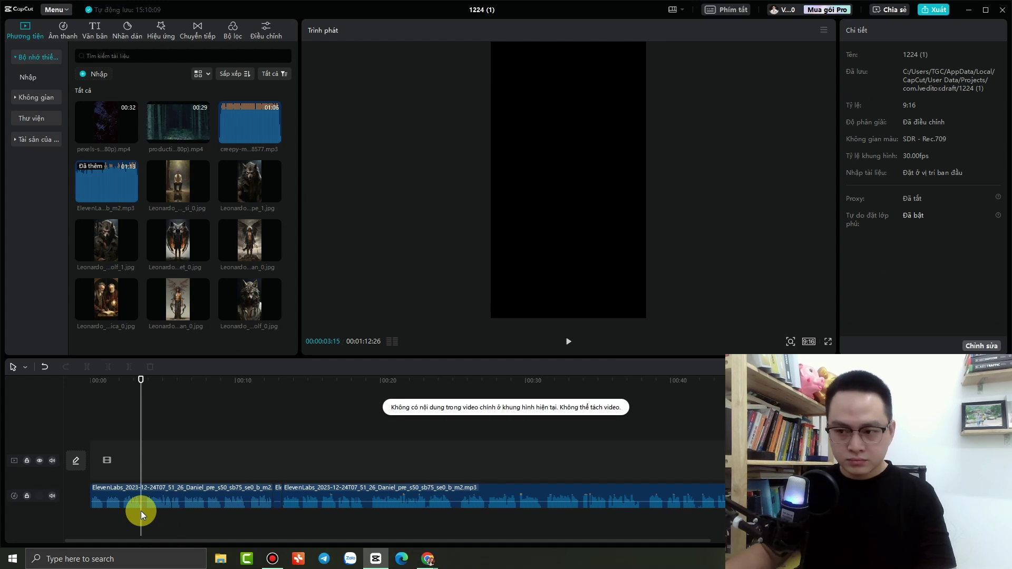
left_click(145, 493)
key("ctrl+b")
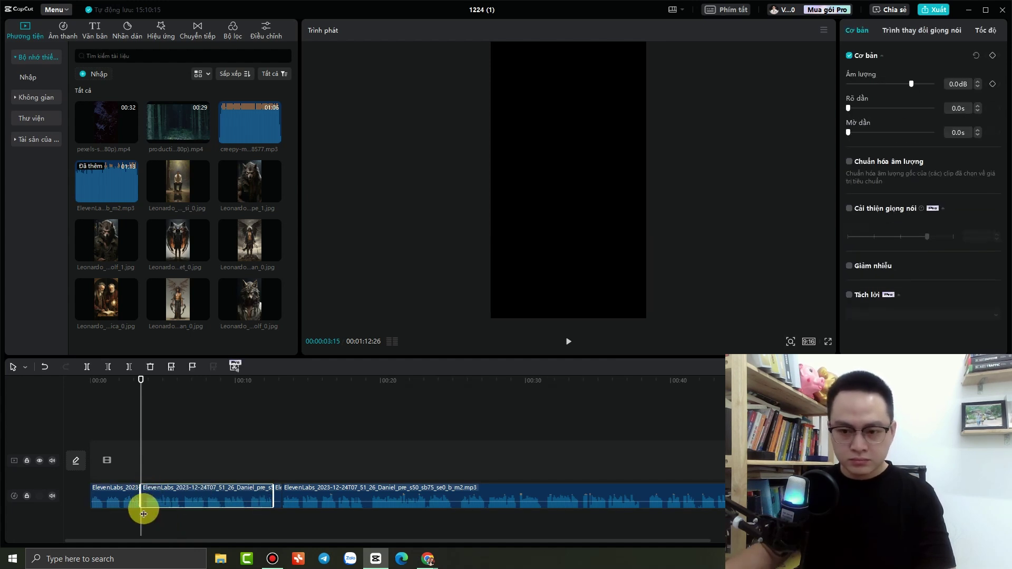
scroll(143, 515, "up", 2, "ctrl")
key("Right")
key("Right")
key("Right")
key("Right")
key("Right")
key("Right")
key("Right")
key("Right")
key("Right")
key("Right")
key("Right")
key("Left")
key("ctrl+b")
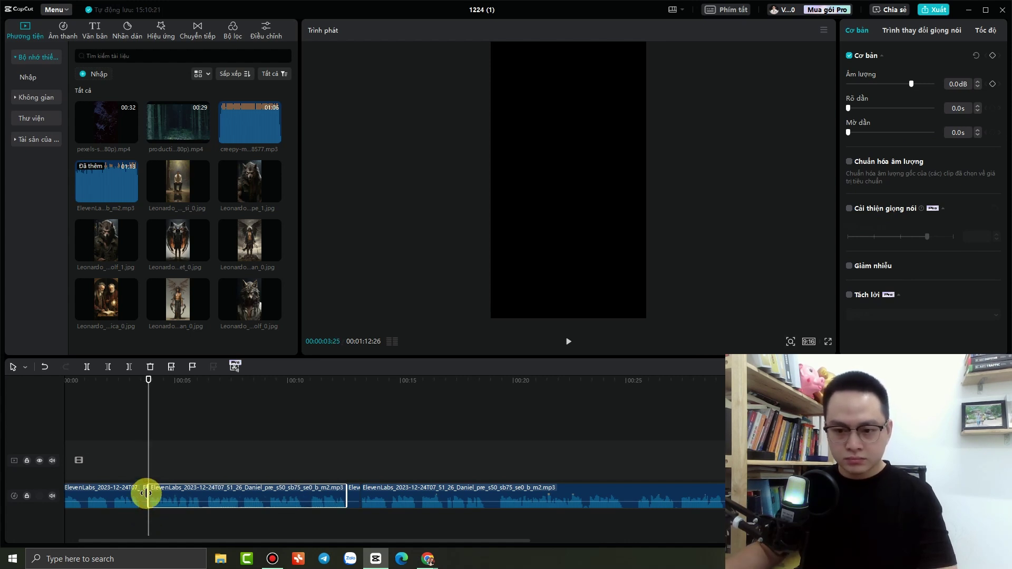
left_click(144, 495)
key("Delete")
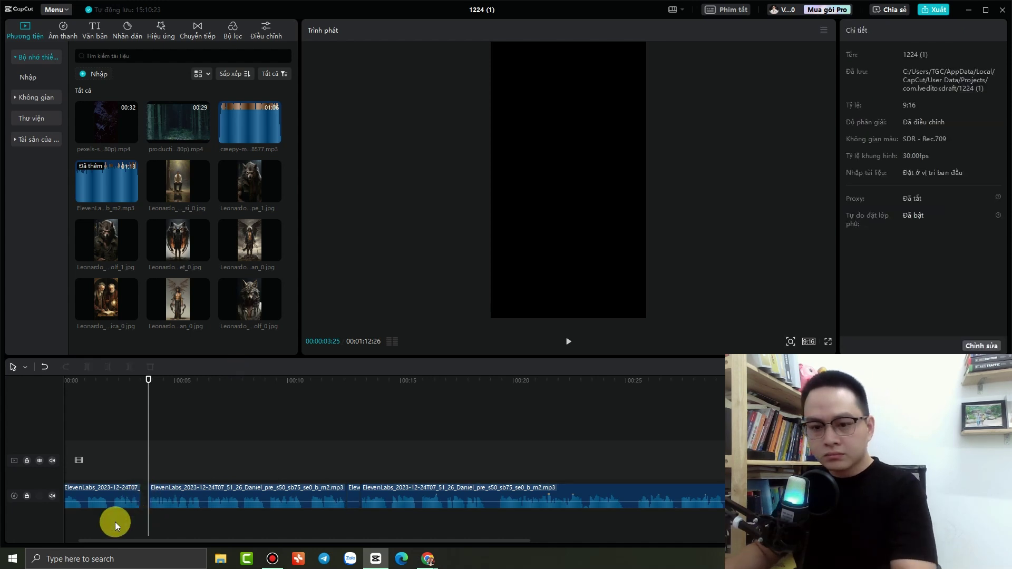
- Split the opening narration clip at 00:00:00:26 and 00:00:01:04 and delete the piece between the cuts
left_click(80, 516)
left_click_drag(80, 517, 79, 521)
key("ctrl+b")
left_click(92, 499)
key("ctrl+b")
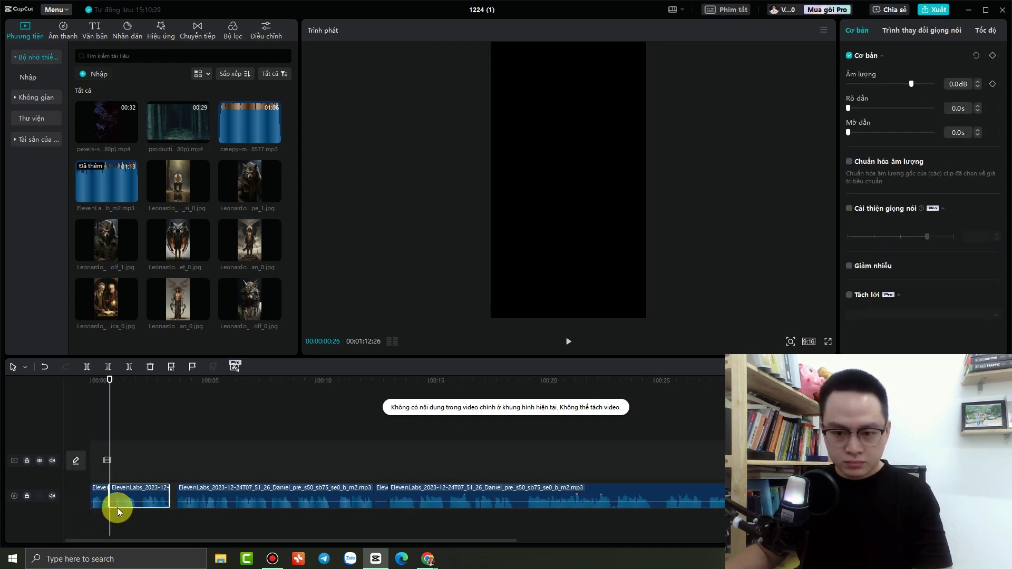
left_click(116, 515)
key("ctrl+b")
left_click(115, 504)
key("ctrl+b")
left_click(110, 494)
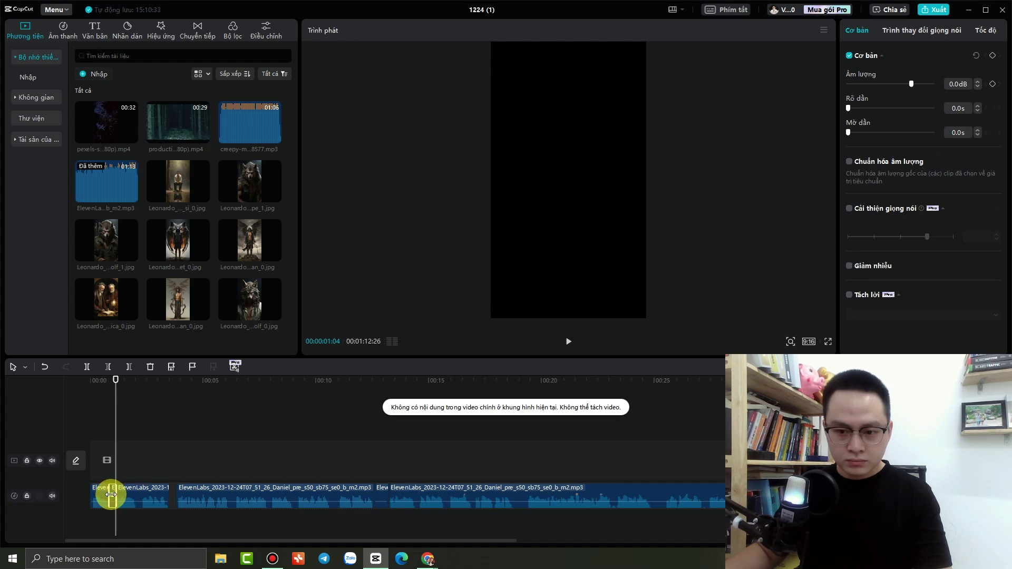
key("Delete")
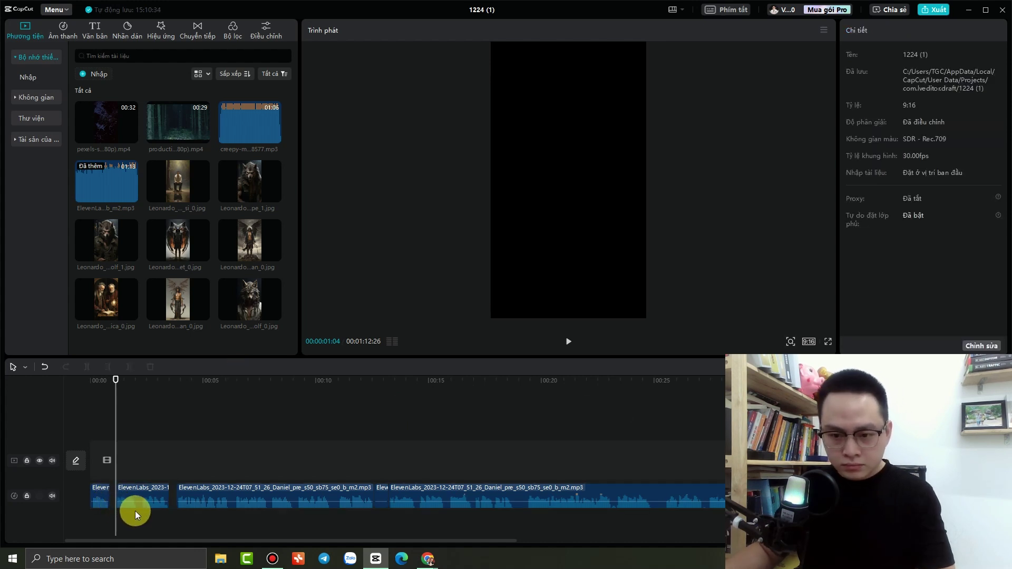
left_click(135, 514)
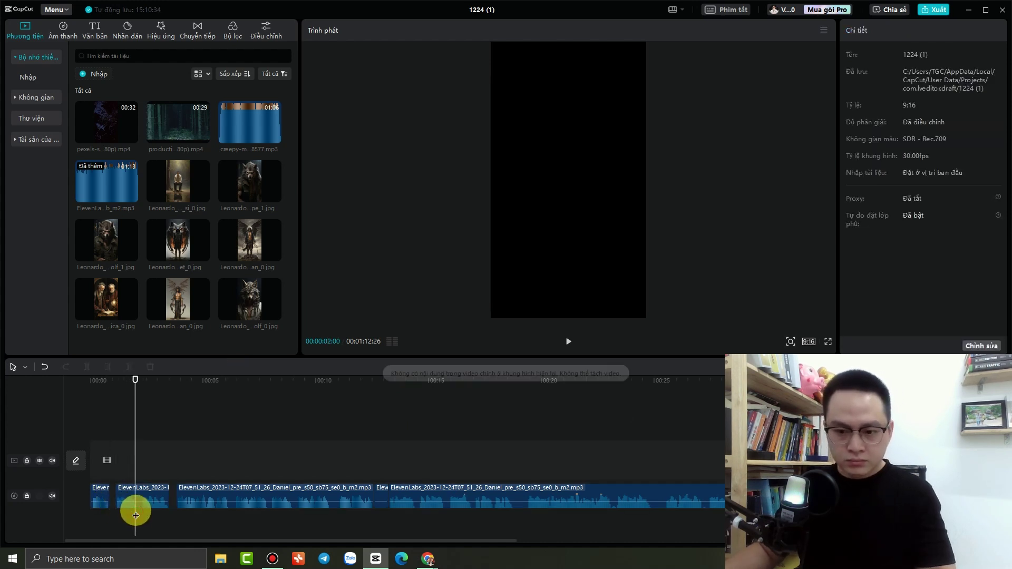
left_click(137, 499)
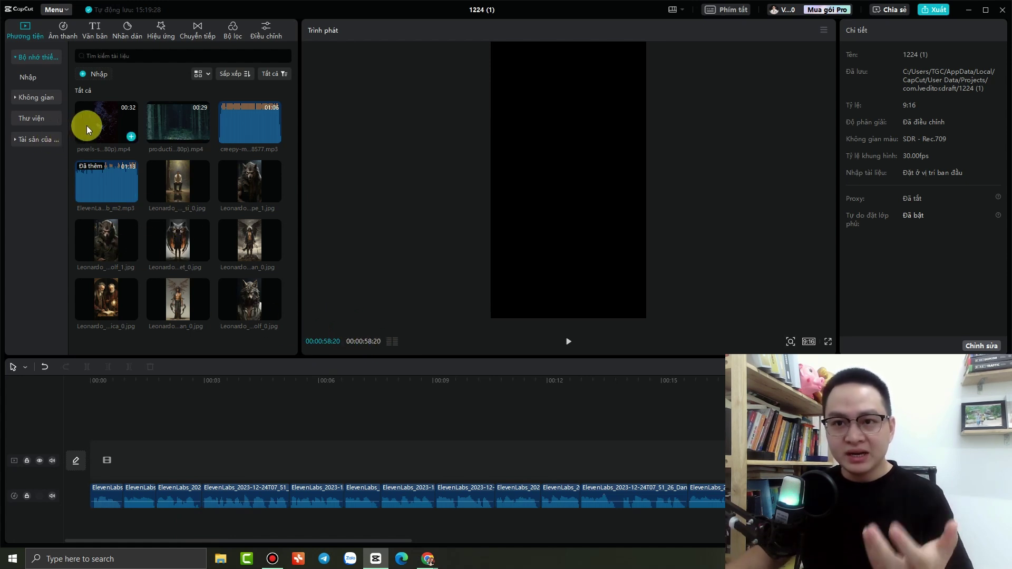
- Add the 32-second Pexels dark-tree video to the start of the main track and preview it with the narration
left_click_drag(104, 123, 98, 460)
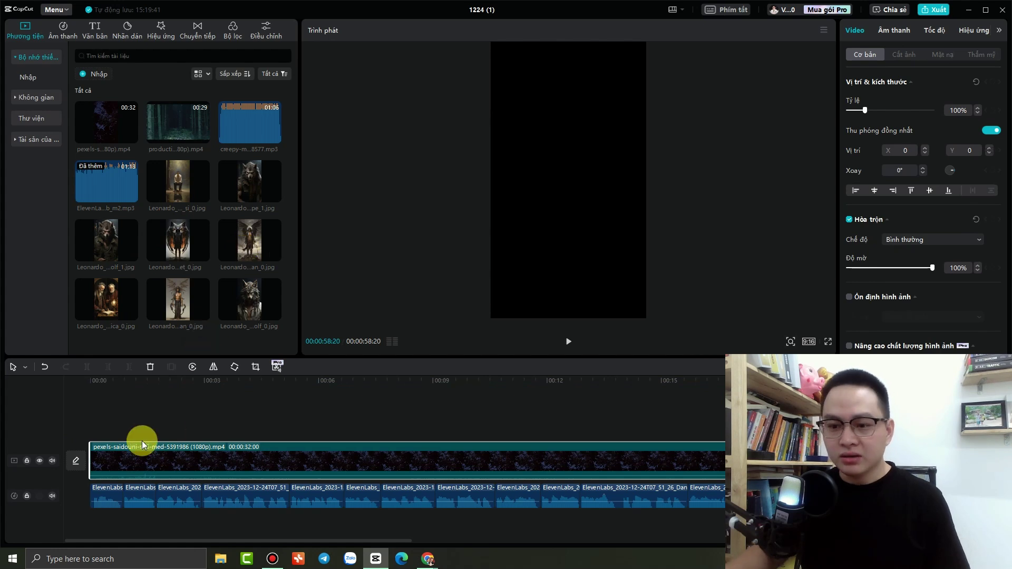
left_click(104, 420)
key("space")
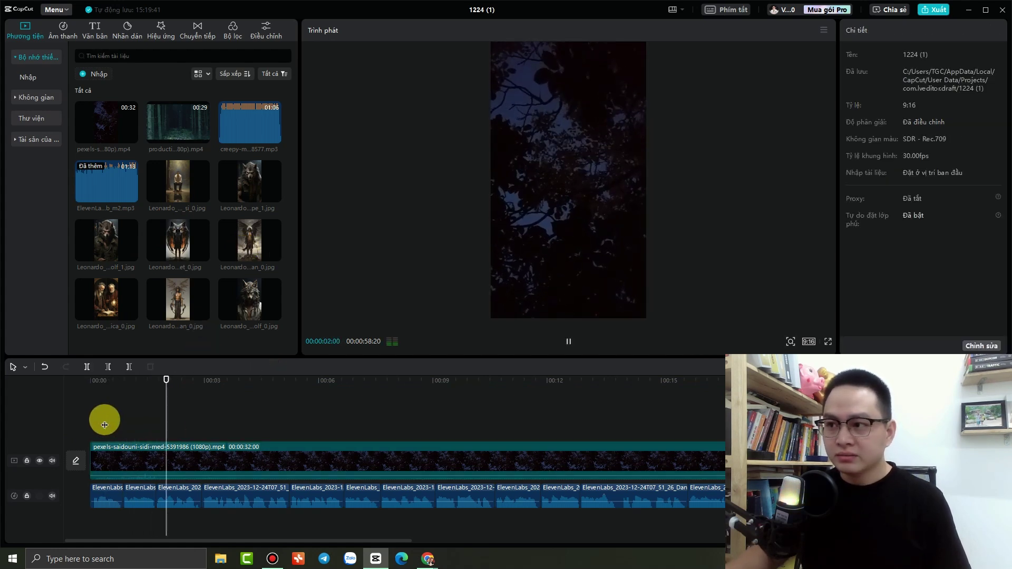
key("space")
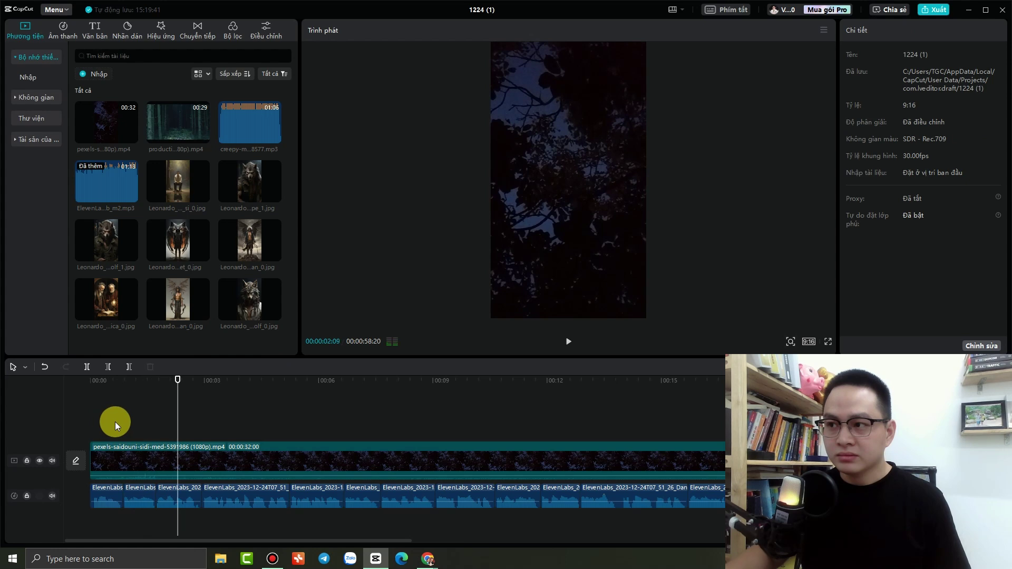
- Split the dark-tree video at 00:00:04:03 and delete the part after the cut
left_click(156, 436)
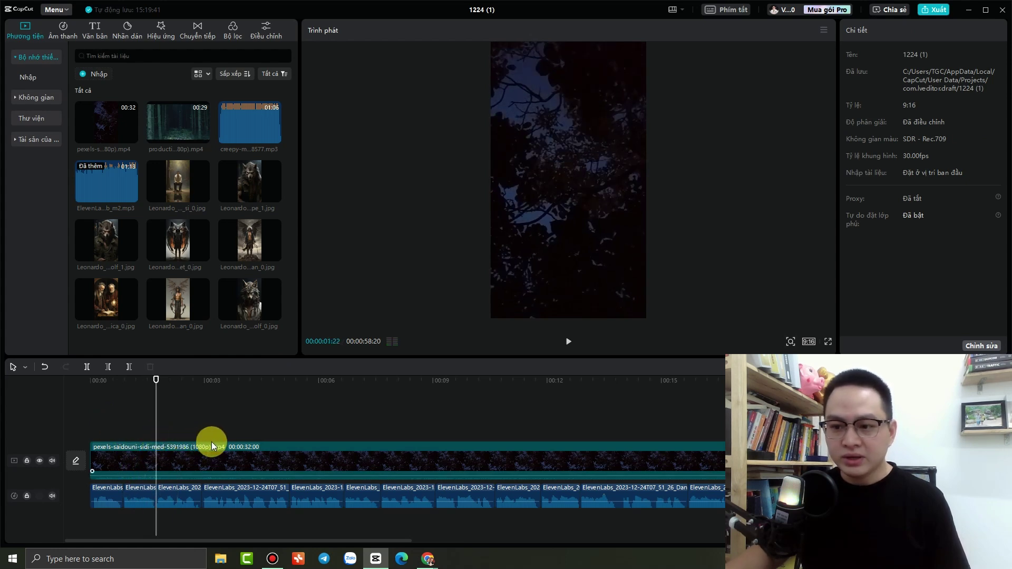
left_click_drag(213, 438, 246, 441)
left_click(242, 470)
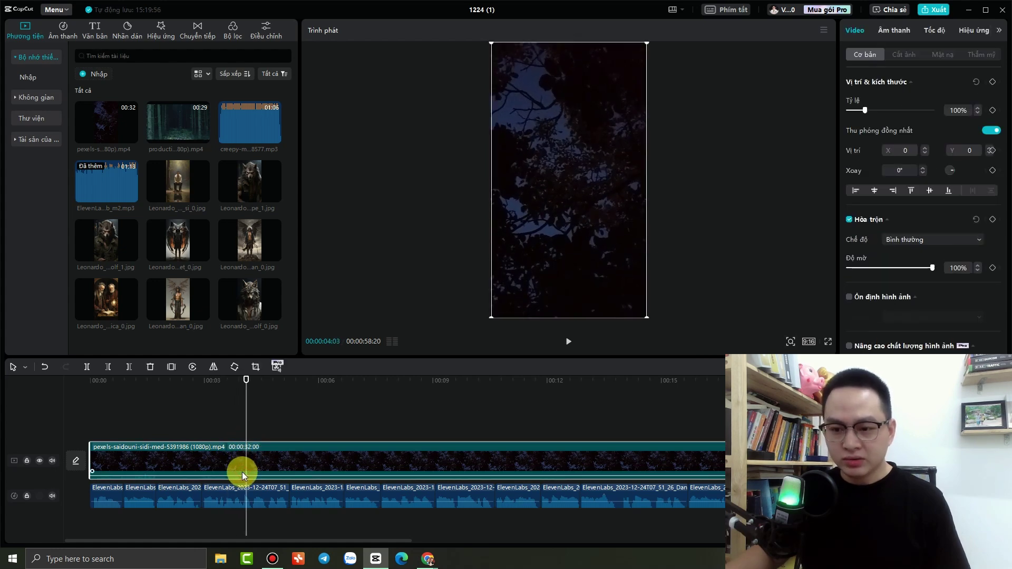
key("ctrl+b")
left_click(287, 459)
key("Delete")
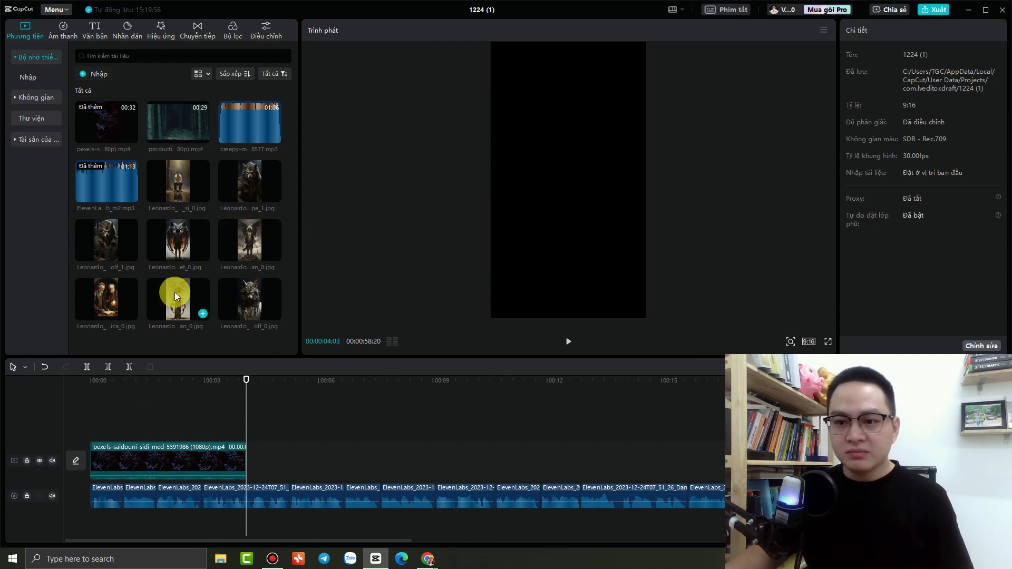
- Append the hooded figure with wolves, the two mystical figures and the werewolf transformation images after the dark-tree video
left_click_drag(189, 250, 265, 441)
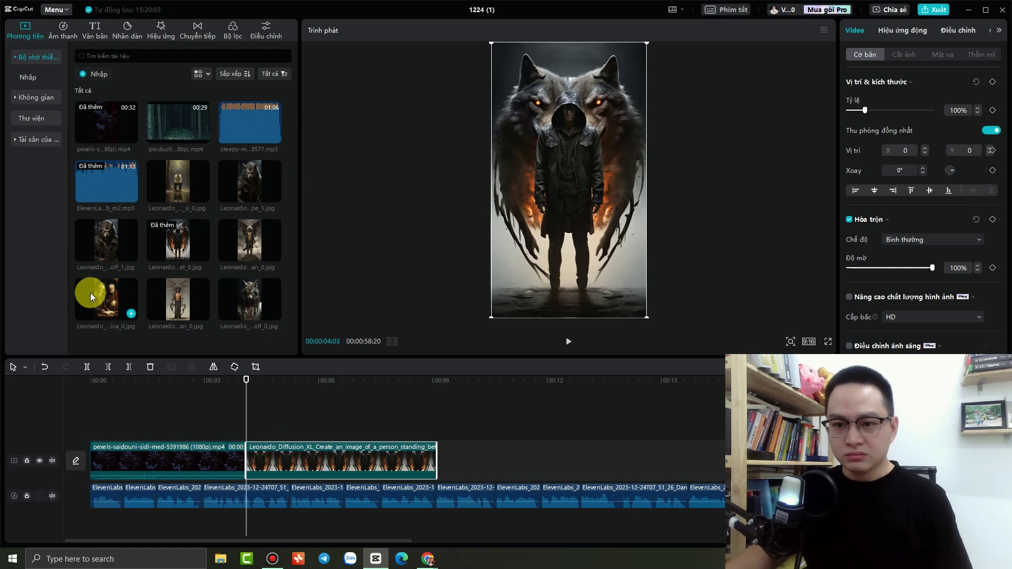
left_click_drag(131, 289, 438, 451)
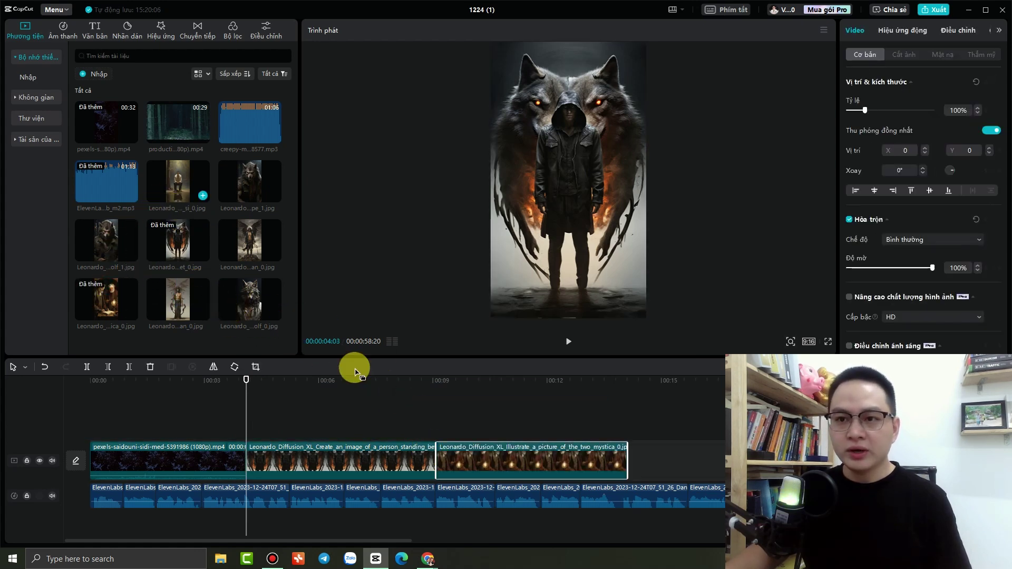
left_click_drag(256, 305, 631, 456)
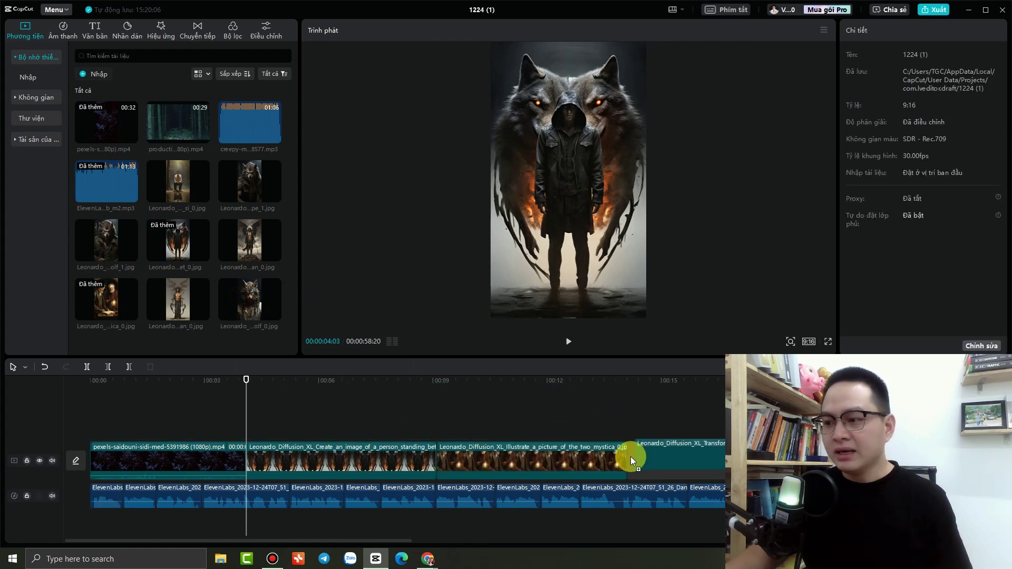
- Append the forest video production_id_4036096 after the werewolf image and cut off everything past 00:00:29:27
scroll(577, 498, "down", 3)
scroll(498, 486, "down", 2)
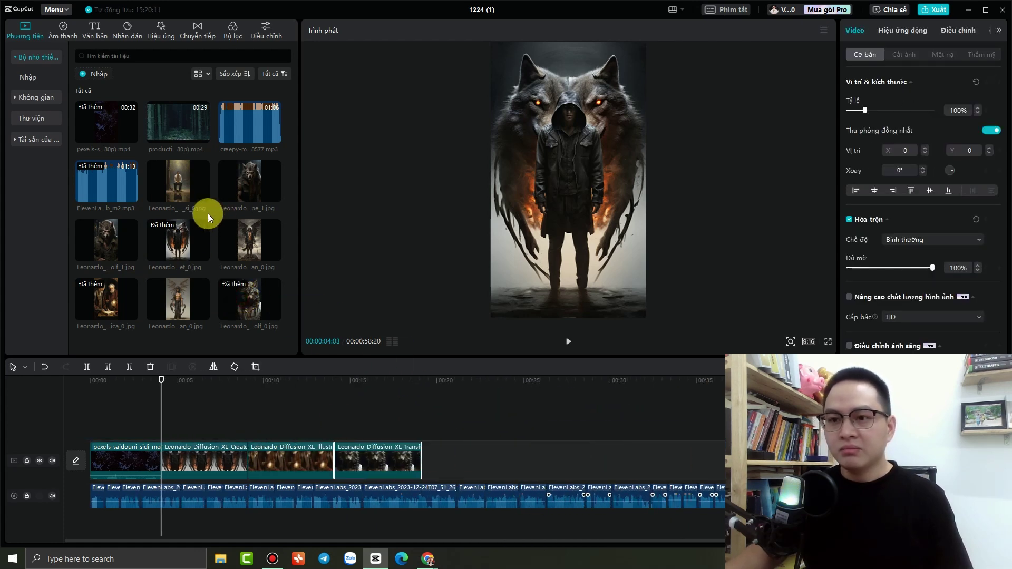
left_click_drag(187, 135, 429, 463)
left_click_drag(502, 438, 608, 451)
left_click(593, 460)
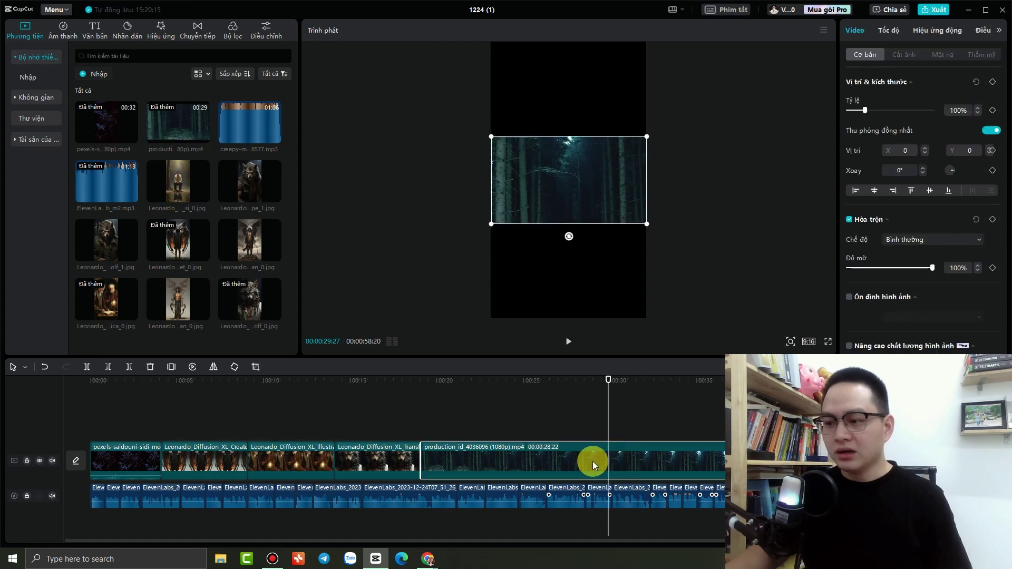
key("ctrl+b")
key("Delete")
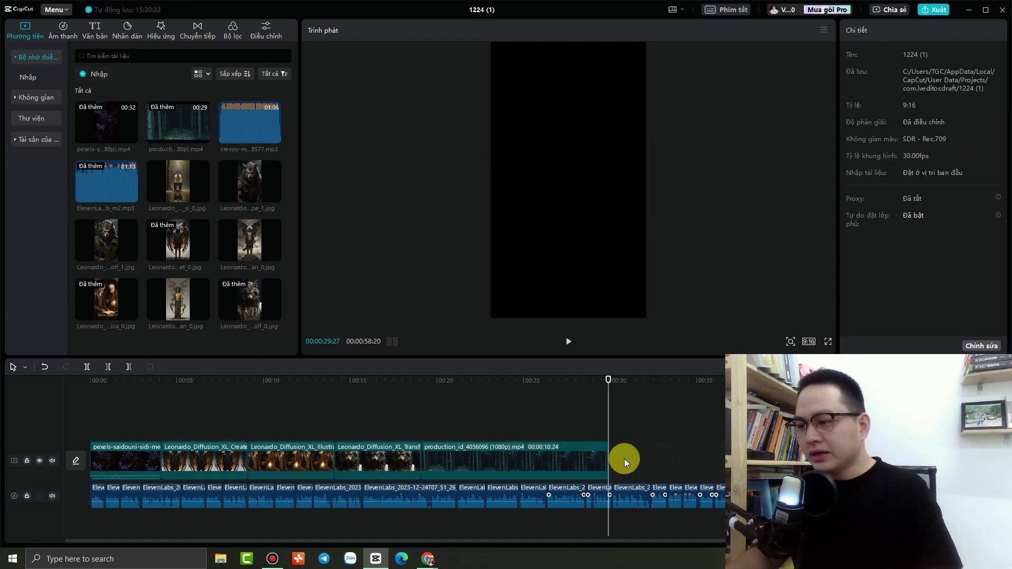
- Append the Leonardo images ending in an_0 (shirtless winged man), olf_1 and si_0 after the forest video on the main track
scroll(628, 459, "down", 5)
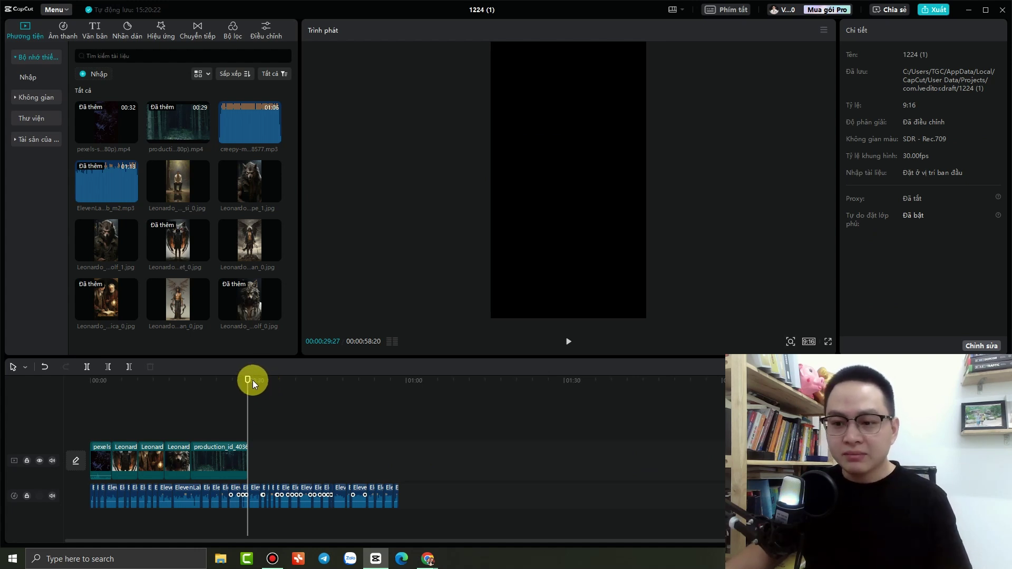
mouse_move(173, 309)
left_click_drag(176, 294, 248, 458)
left_click_drag(109, 230, 276, 454)
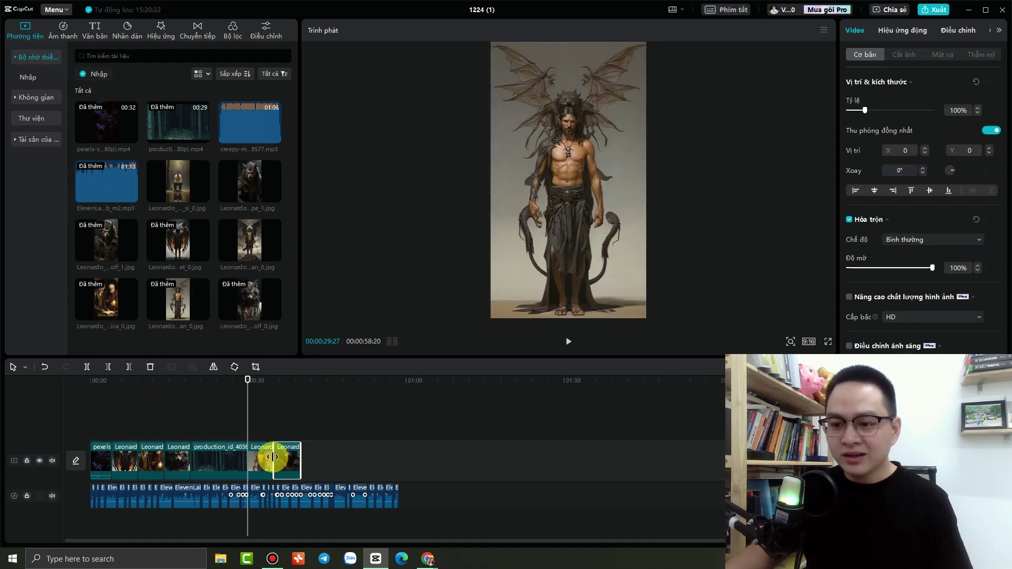
left_click_drag(175, 178, 306, 410)
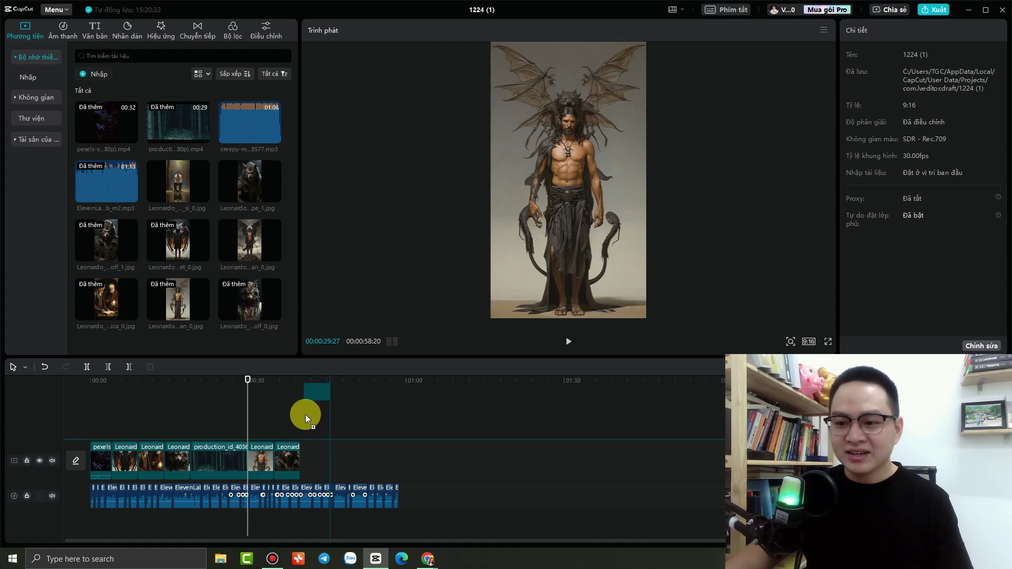
left_click_drag(303, 445, 304, 421)
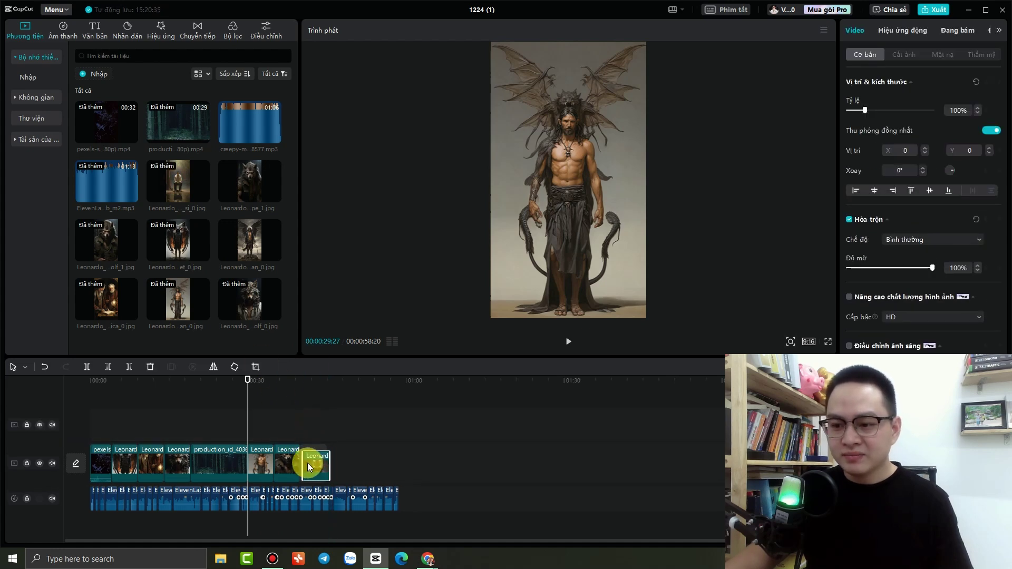
left_click_drag(308, 462, 310, 462)
- Append the black-winged man image and the Leonardo image ending in pe_1 to the end of the main track, without replacing any clip
left_click_drag(241, 236, 324, 454)
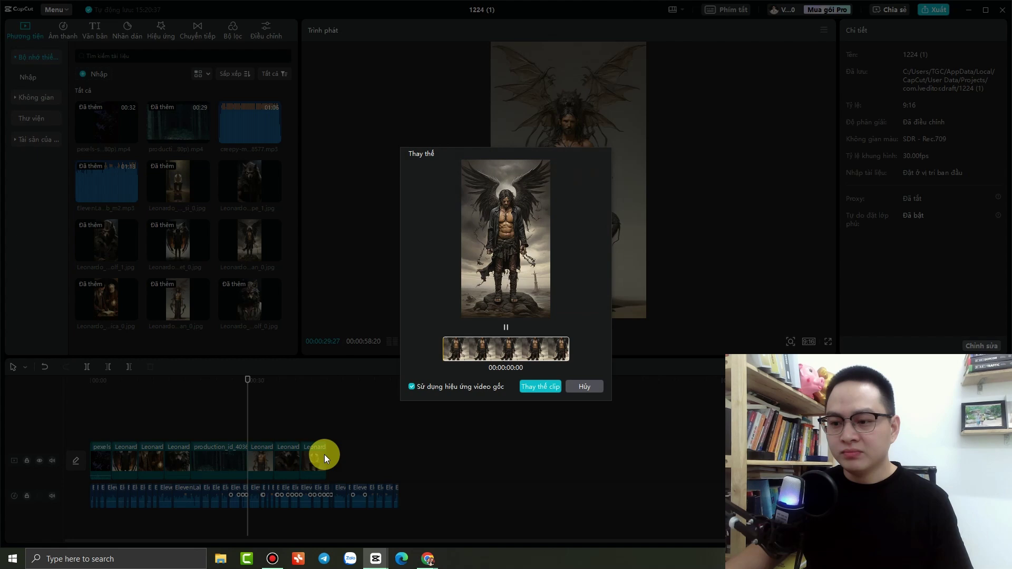
left_click(583, 387)
left_click_drag(230, 245, 326, 458)
left_click_drag(243, 186, 377, 464)
- Add the creepy music box MP3 beneath the narration from the start of the timeline and select its clip
scroll(371, 461, "up", 5)
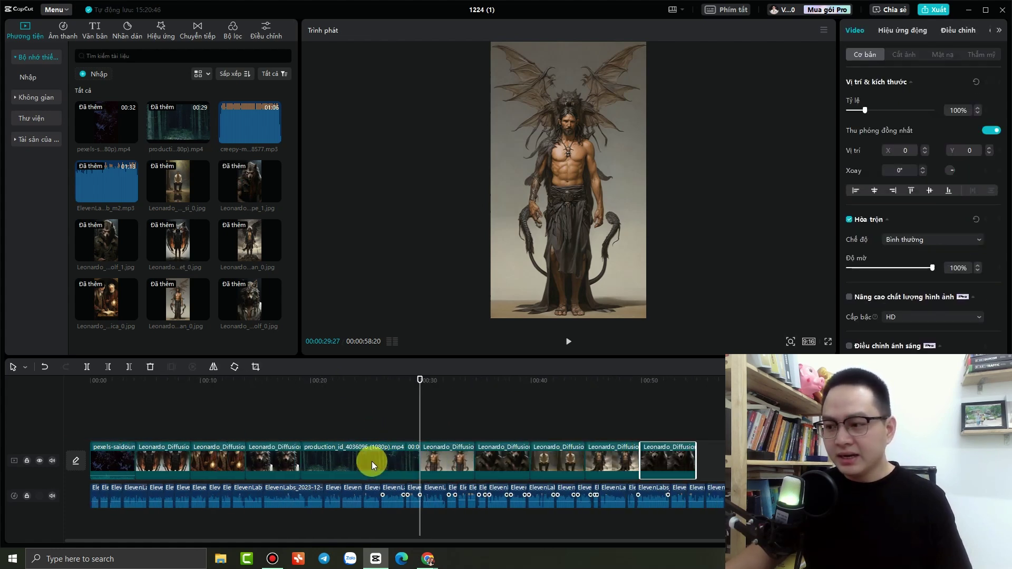
left_click(90, 515)
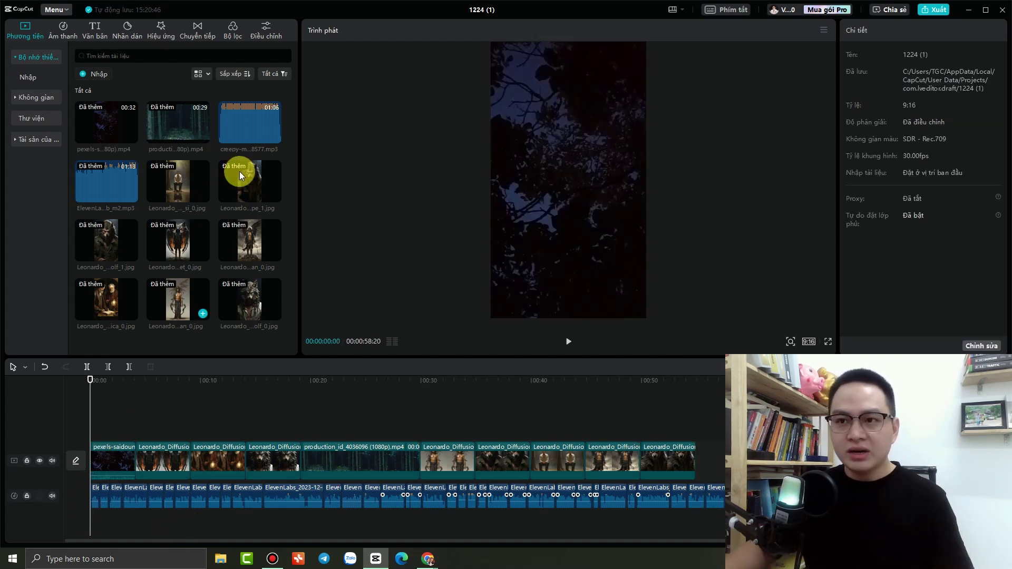
left_click(273, 136)
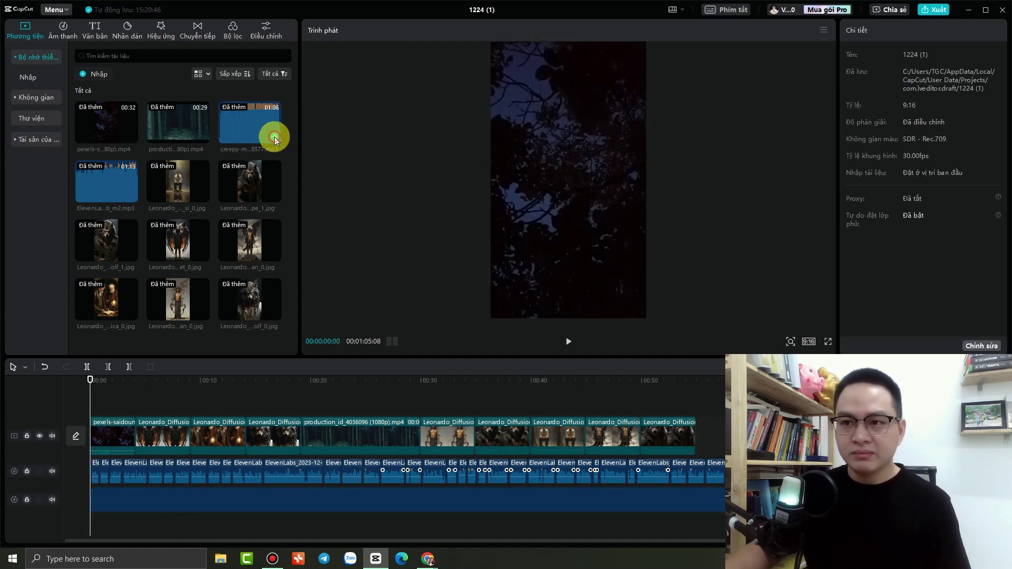
left_click(94, 521)
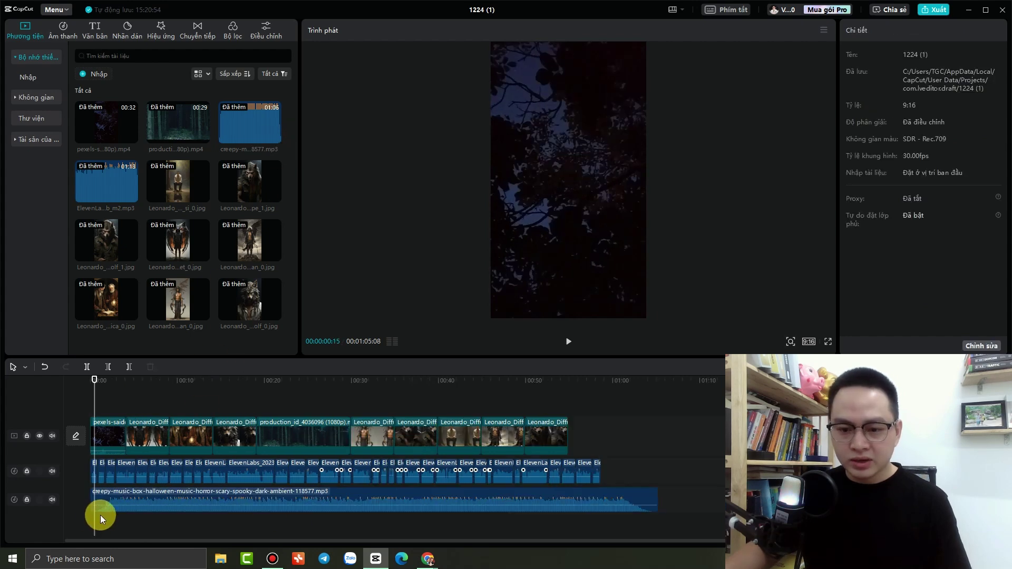
left_click(100, 501)
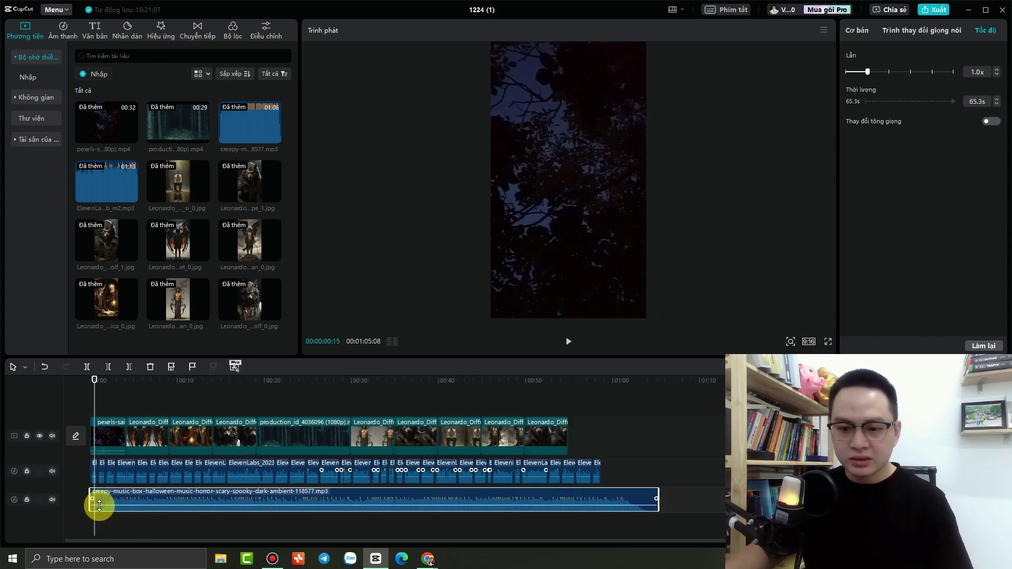
- Trim about 0.5 s off the start of the music clip, keep it at the timeline's start, and cut off everything past 00:00:58:20
left_click_drag(94, 500, 90, 498)
left_click(133, 495)
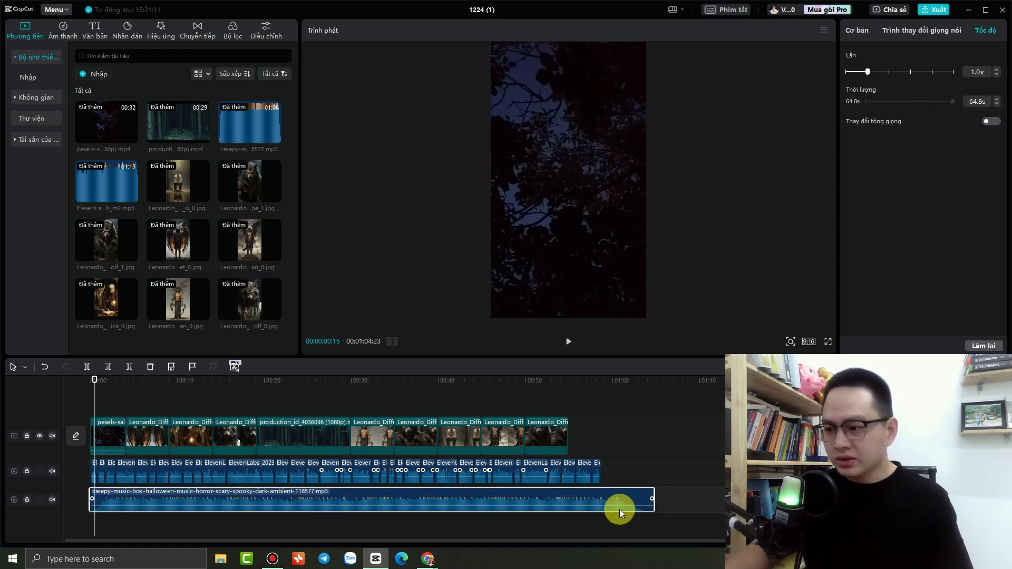
left_click(603, 521)
left_click(612, 495)
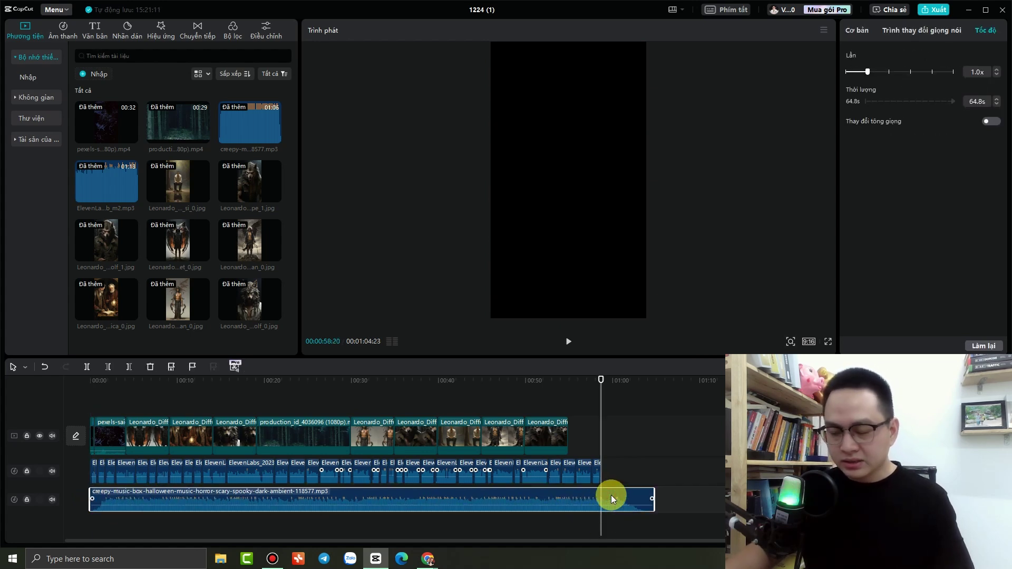
key("ctrl+b")
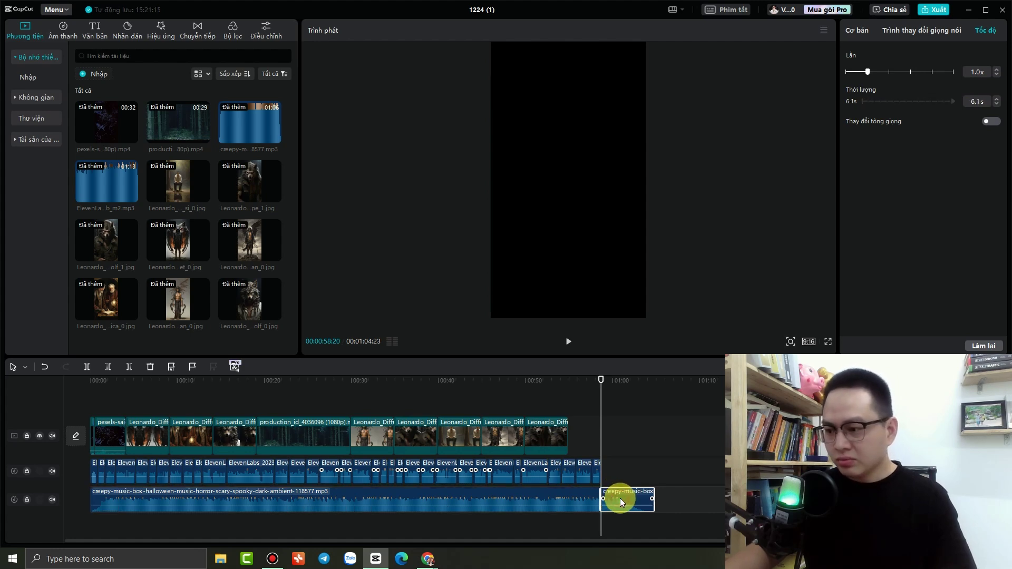
key("Delete")
- Give the creepy music box clip a 3.0 s fade-out
left_click(582, 498)
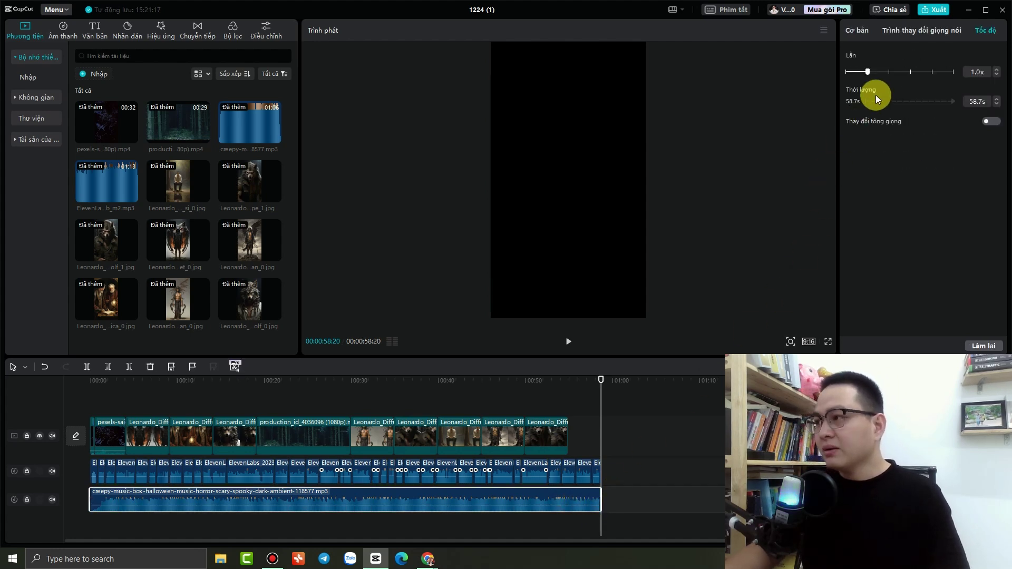
left_click(865, 30)
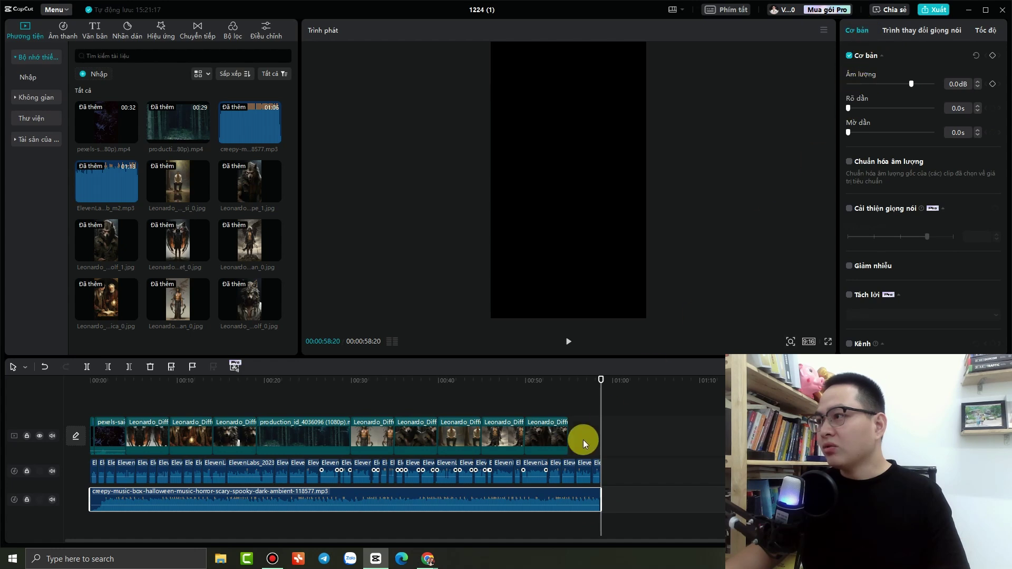
left_click_drag(849, 132, 867, 136)
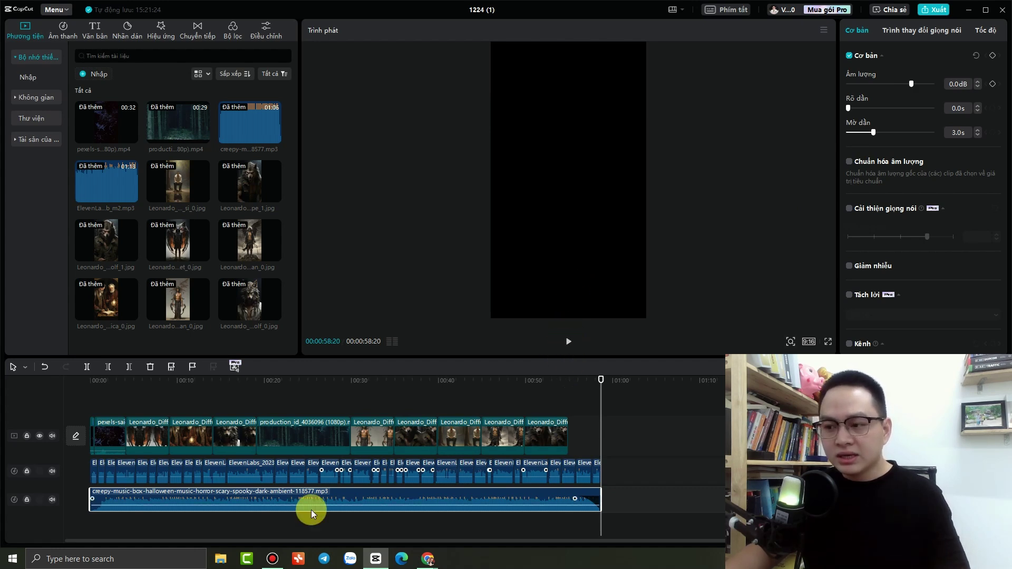
- Generate automatic captions for the narration with English (Tiếng Anh) as the spoken language
left_click(96, 522)
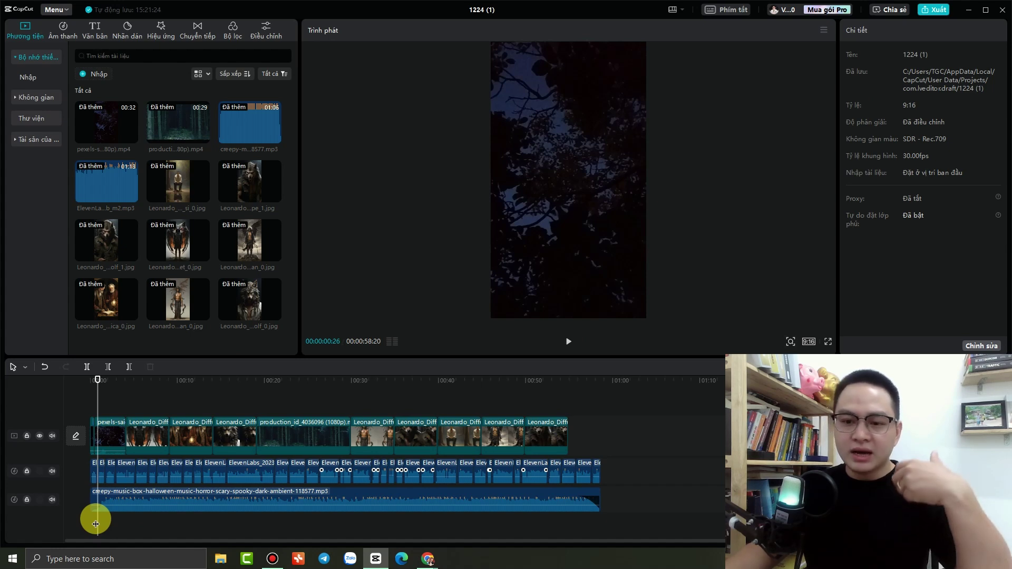
left_click(100, 33)
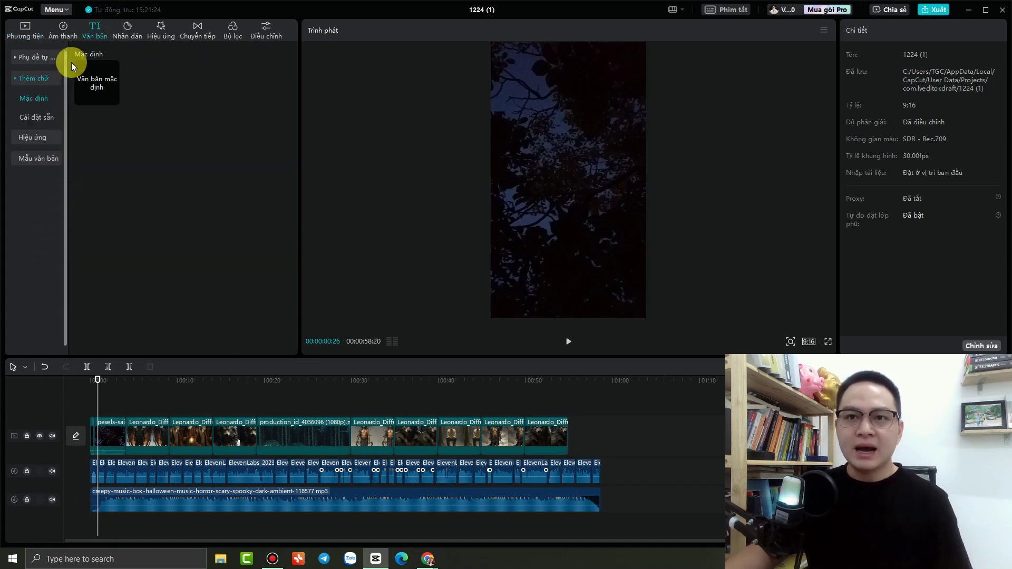
left_click(33, 58)
left_click(179, 213)
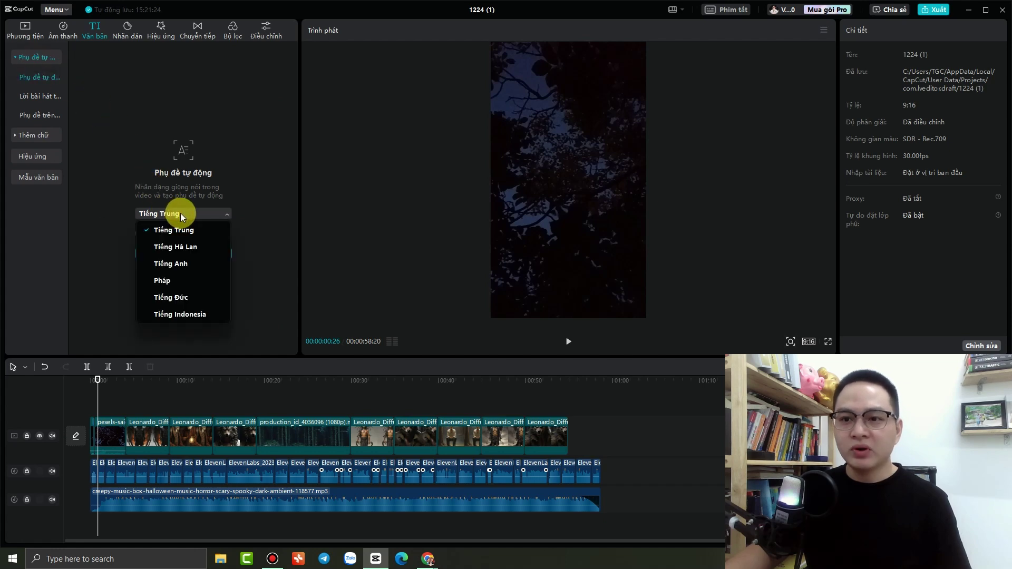
left_click(184, 267)
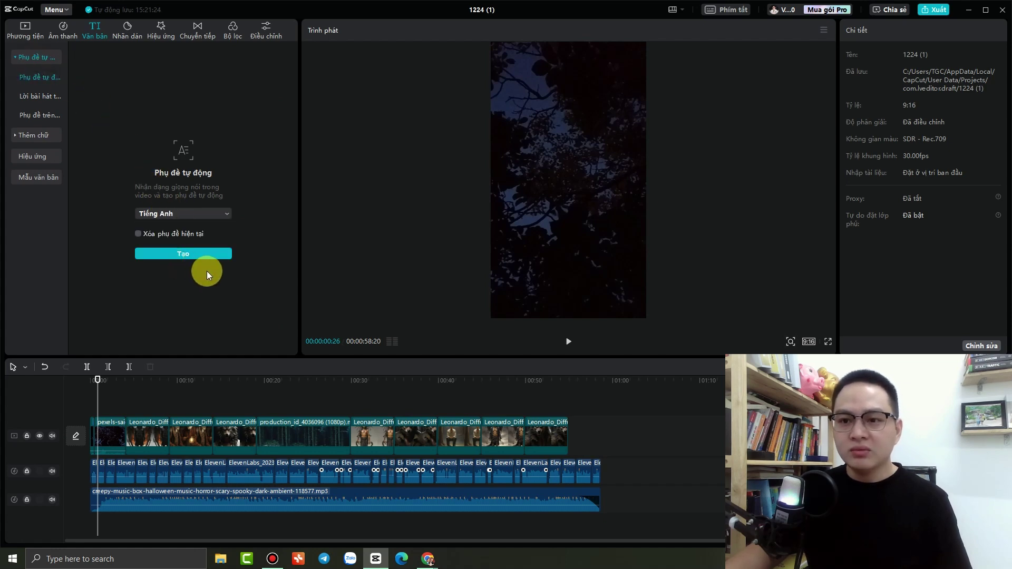
left_click(177, 255)
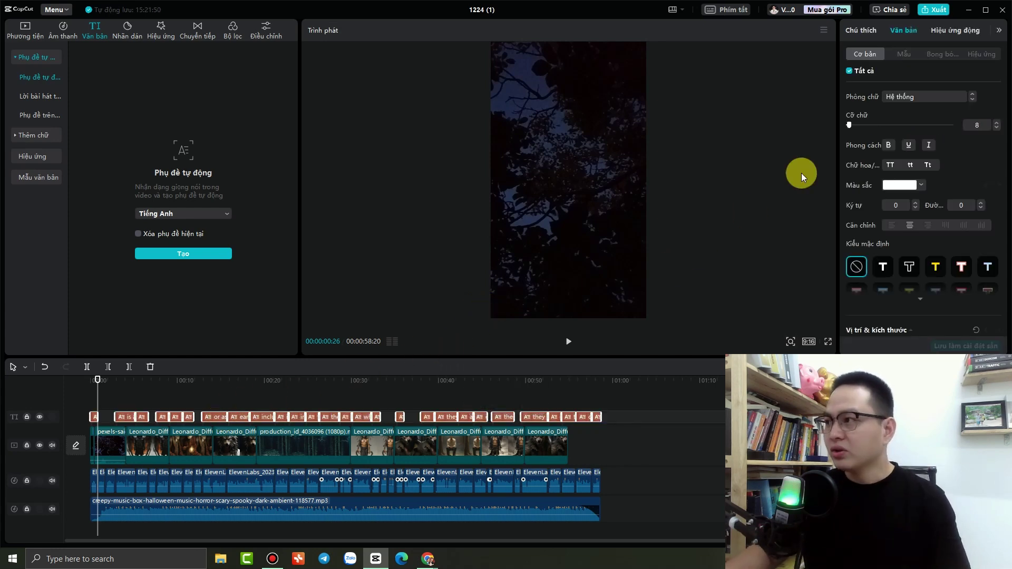
- Style all captions with the UTM Times.ttf font, the yellow outlined preset and font size 11
left_click(927, 99)
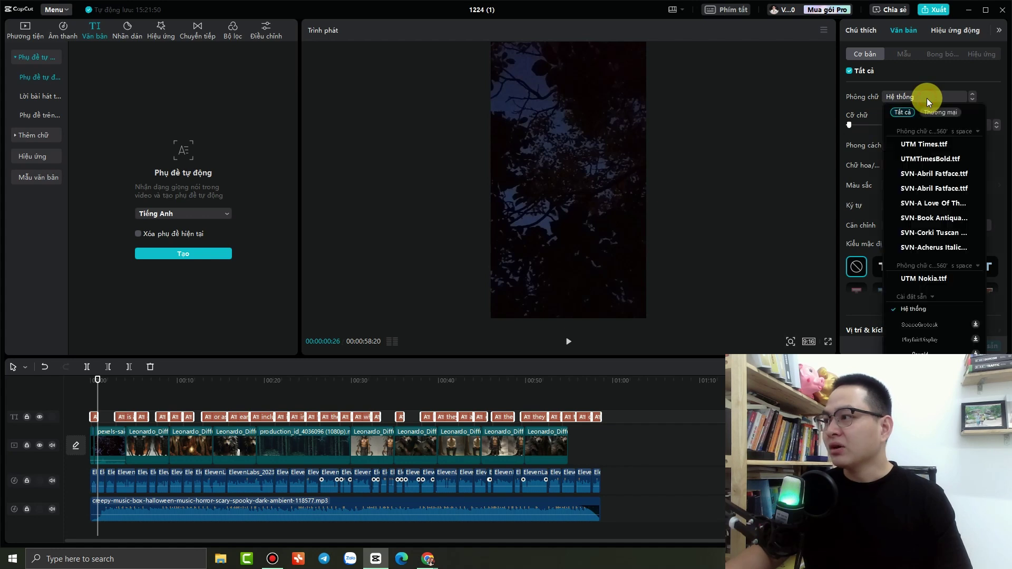
left_click(929, 144)
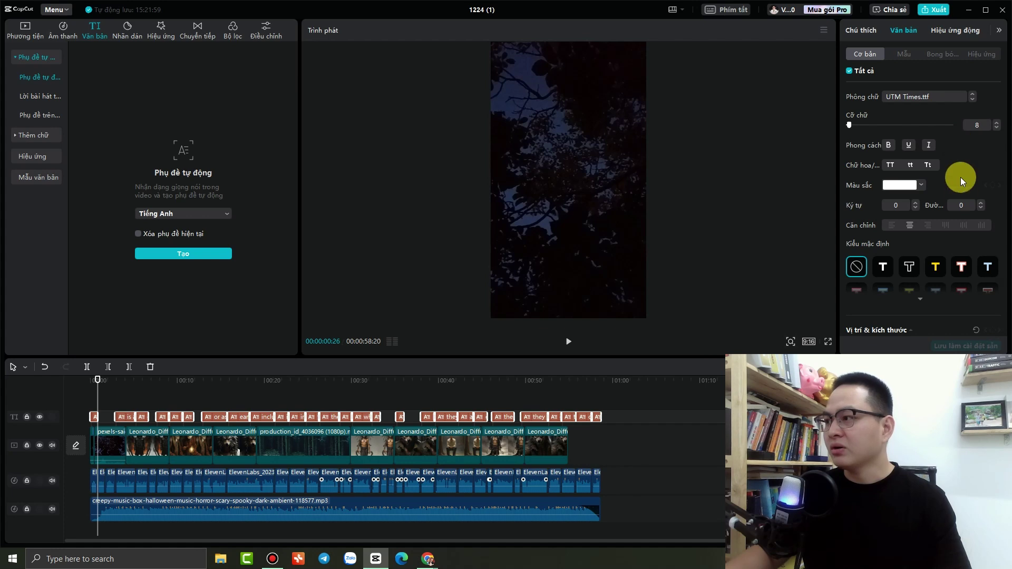
left_click(937, 267)
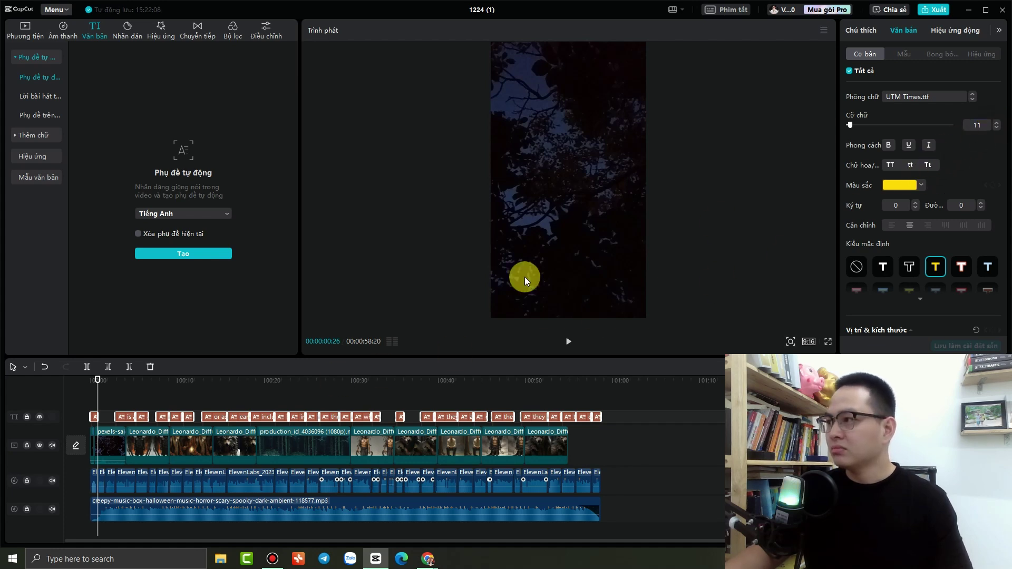
- Play the captioned video from the start and lower the music clip's volume to -15.0 dB to suit the narration
left_click(93, 407)
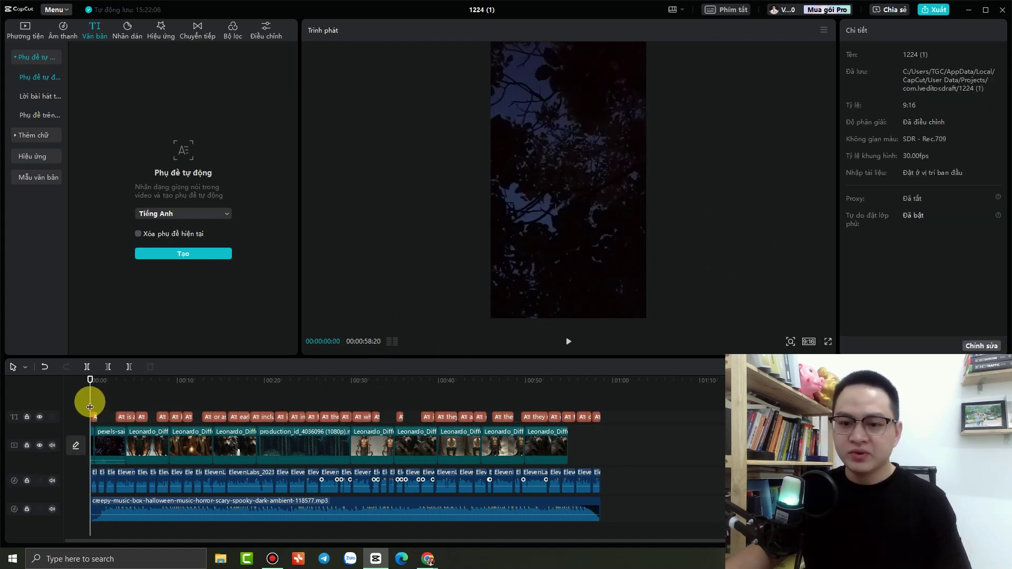
key("space")
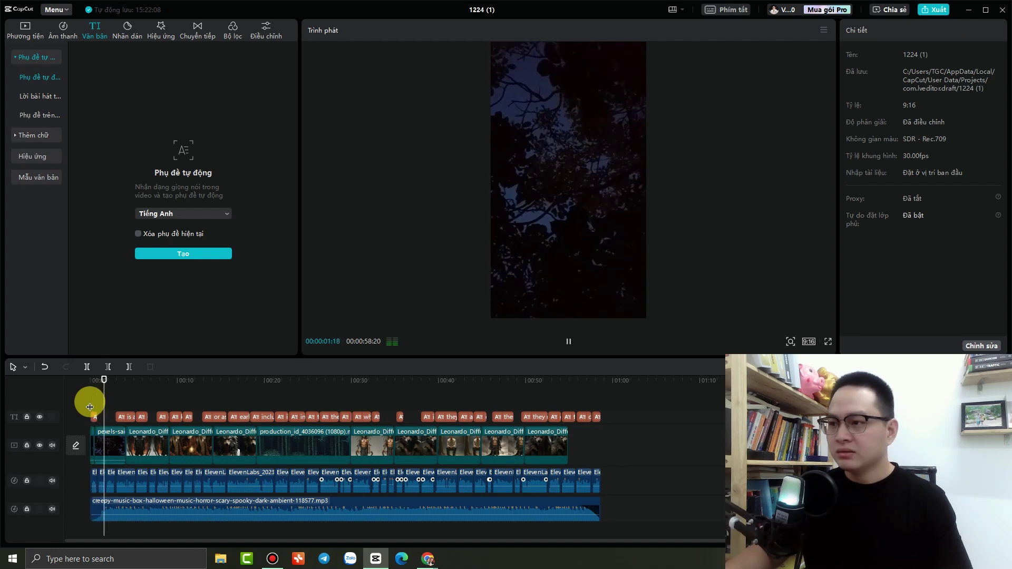
key("space")
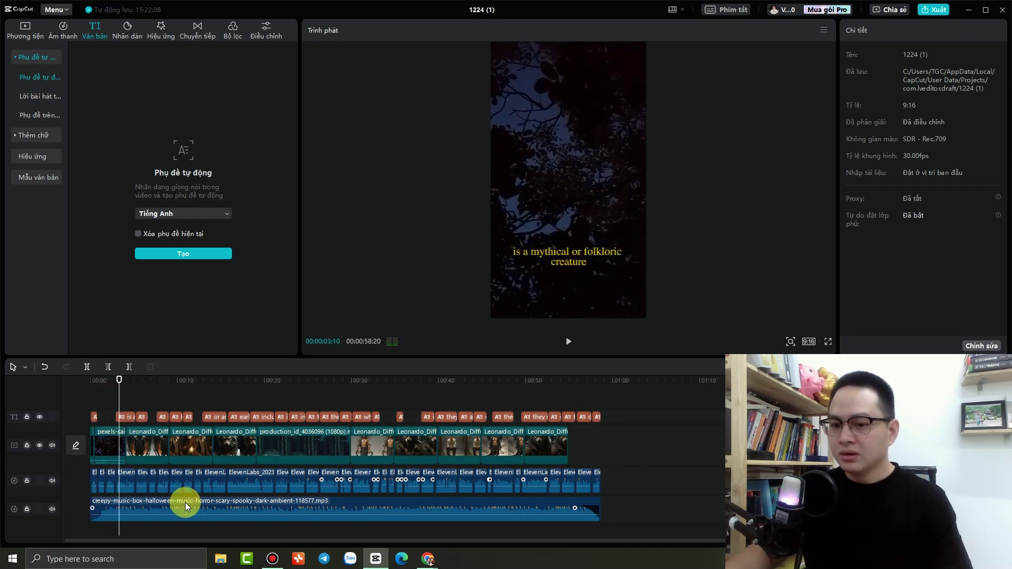
left_click(216, 514)
left_click_drag(217, 515, 215, 516)
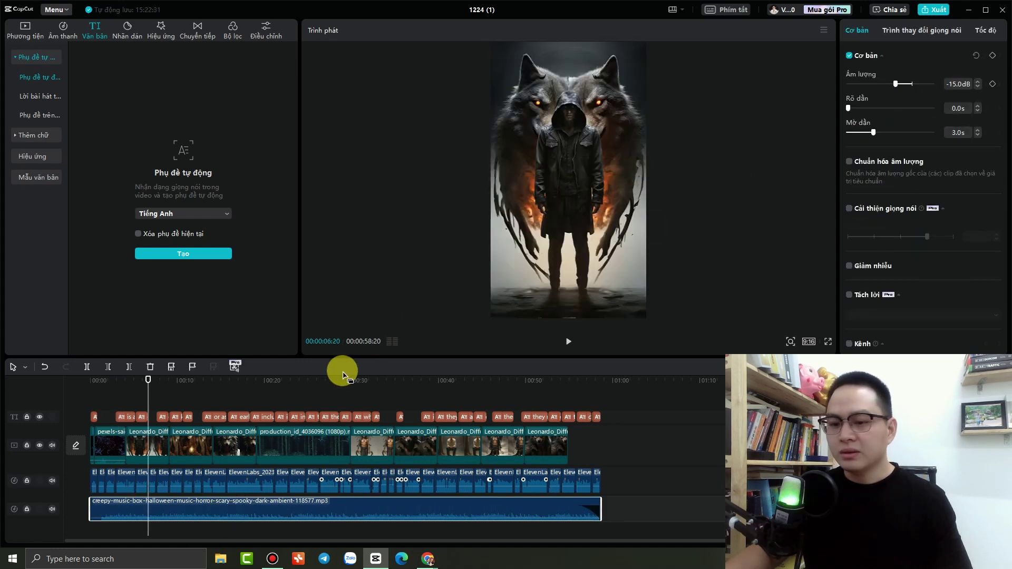
key("space")
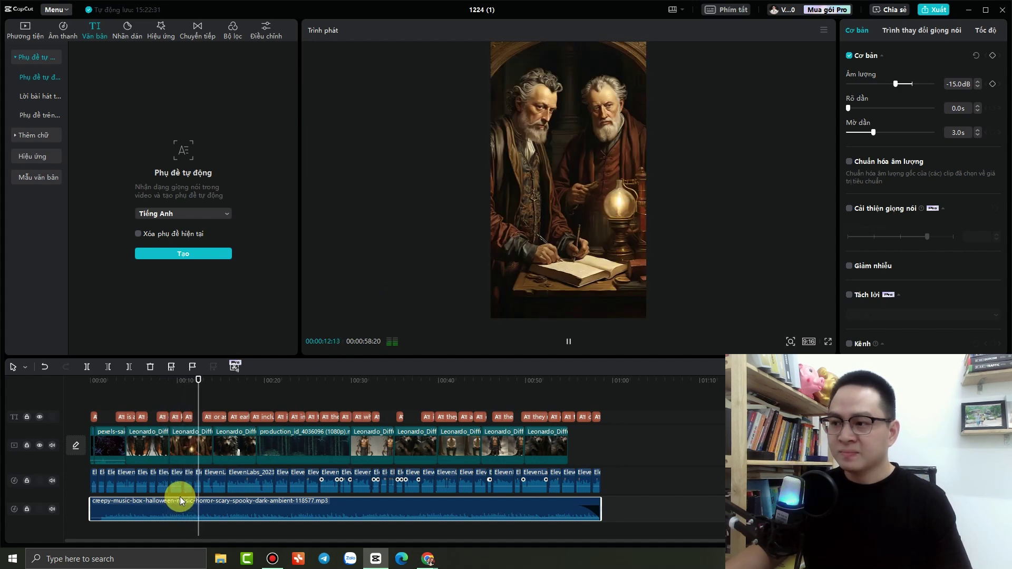
key("space")
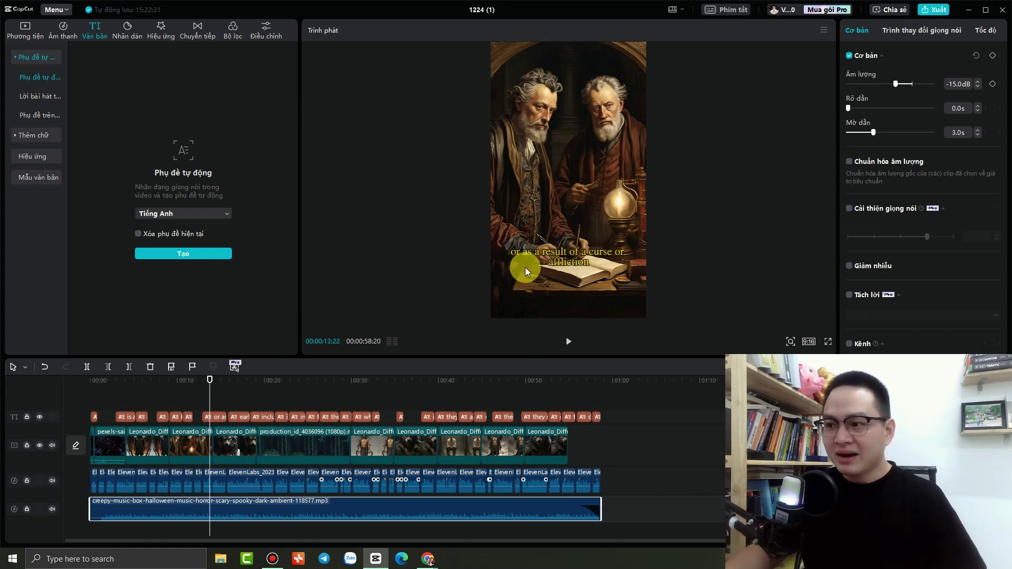
- Split the first caption in the caption list into "a werewolf", "also known" and "as a lichenthrope"
left_click(557, 258)
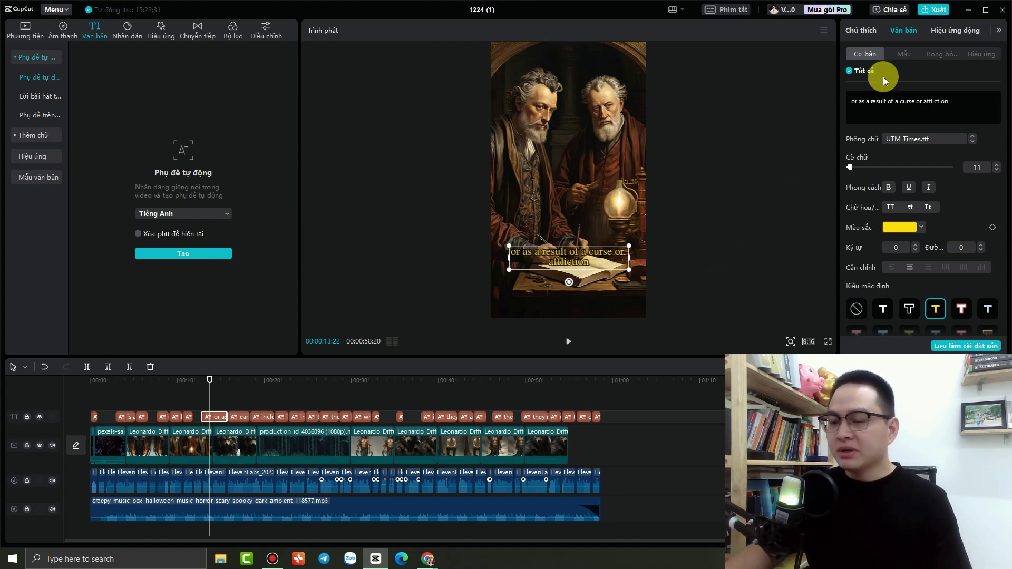
left_click(867, 33)
scroll(891, 98, "up", 2)
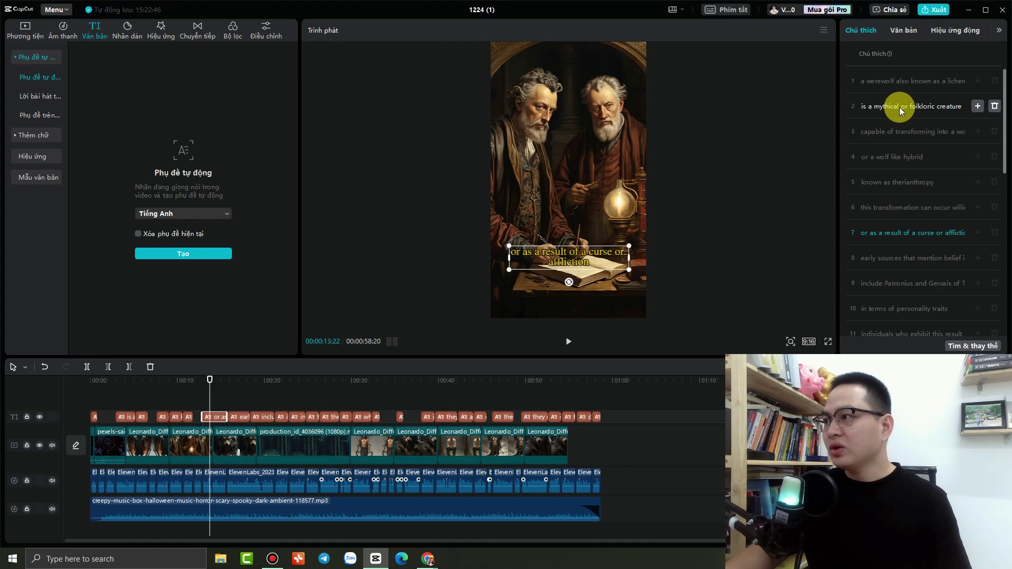
left_click(896, 81)
key("Return")
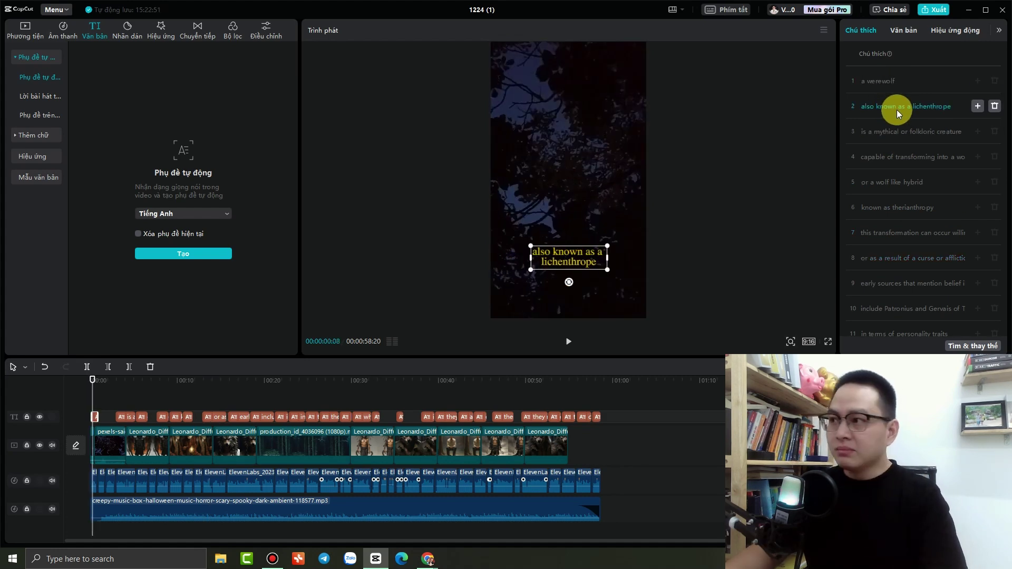
left_click(897, 107)
key("Return")
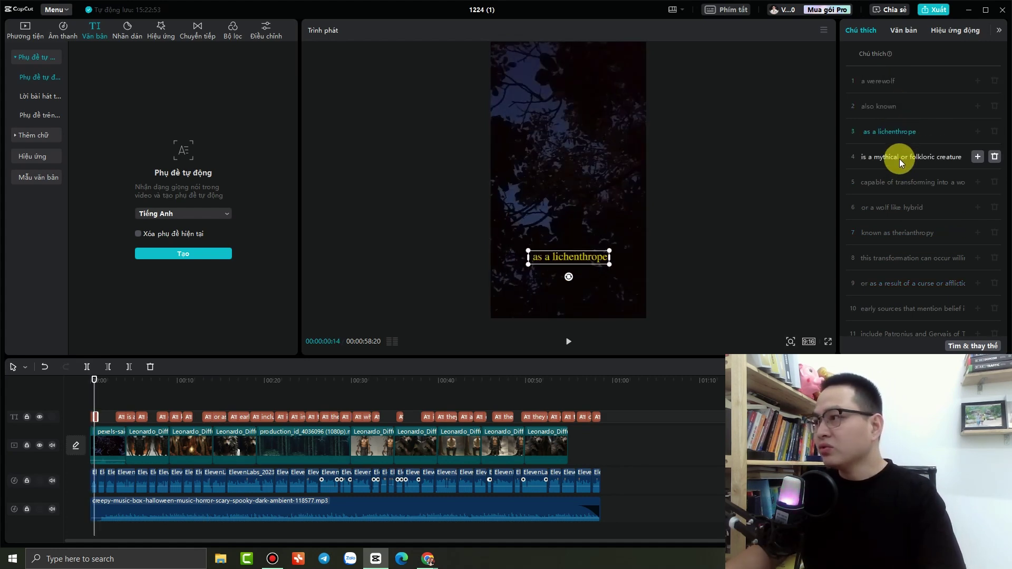
- Split the next two captions into "is a mythical" / "or folkloric creature" and "capable of" / "transforming into a wolf"
left_click(900, 158)
key("Return")
left_click(896, 209)
key("Return")
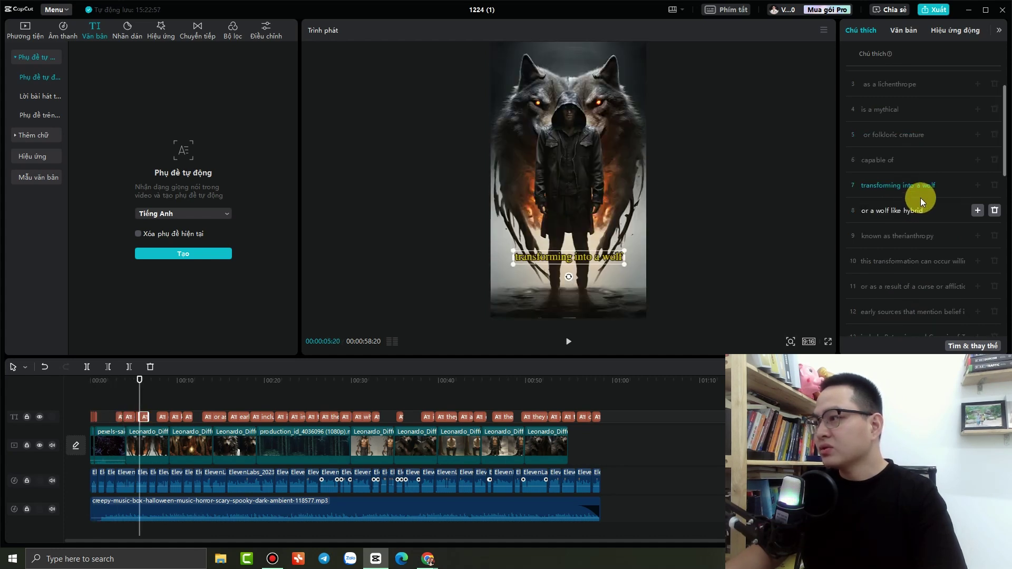
- Split the following captions into "or a wolf" / "like hybrid" and "known as" / "therianthropy"
left_click(891, 210)
key("Return")
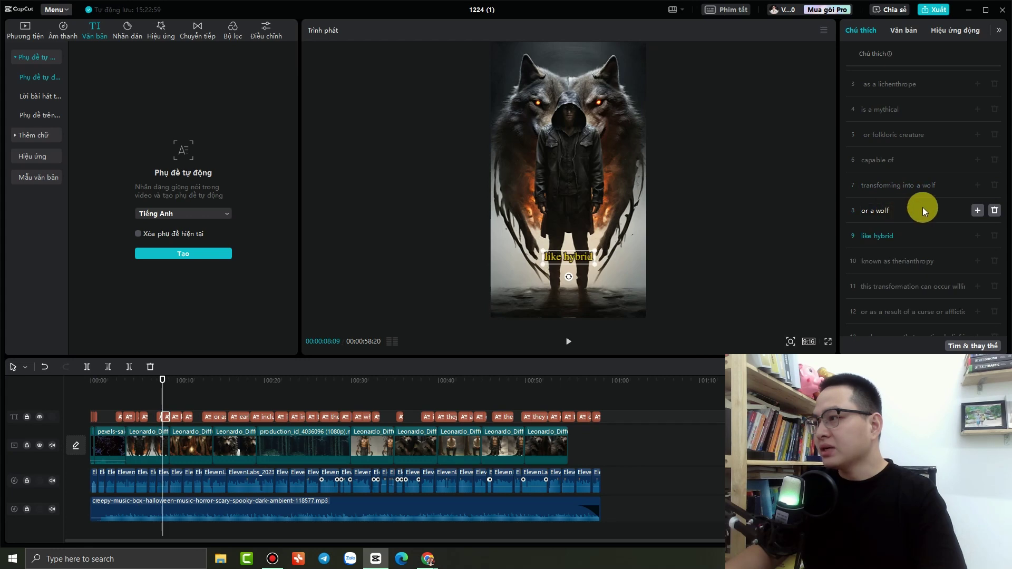
left_click(894, 167)
key("Return")
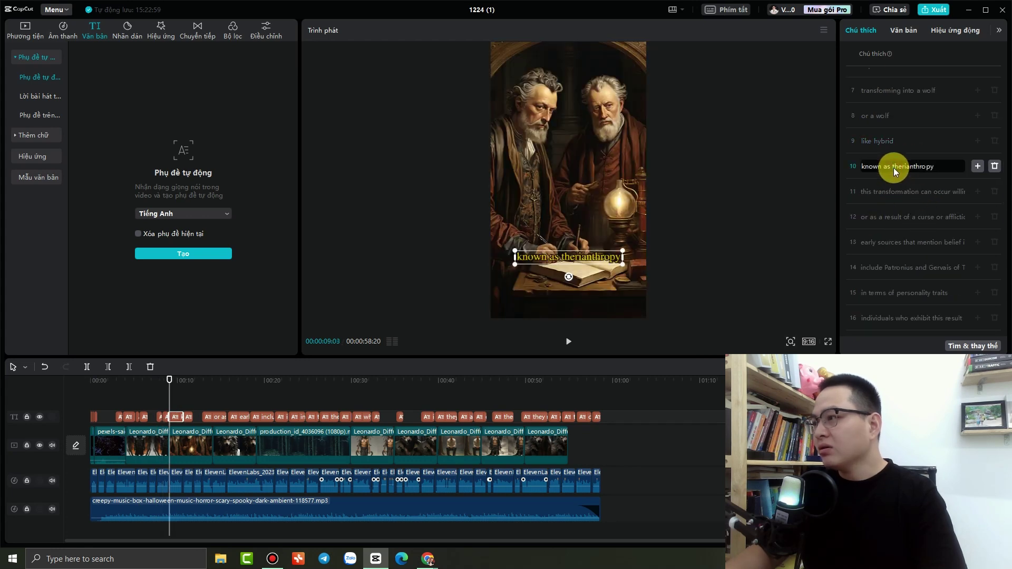
- Split the transformation and curse captions into "this transformation" / "can occur willingly" and "or as a result of" / "a curse or affliction"
left_click(919, 219)
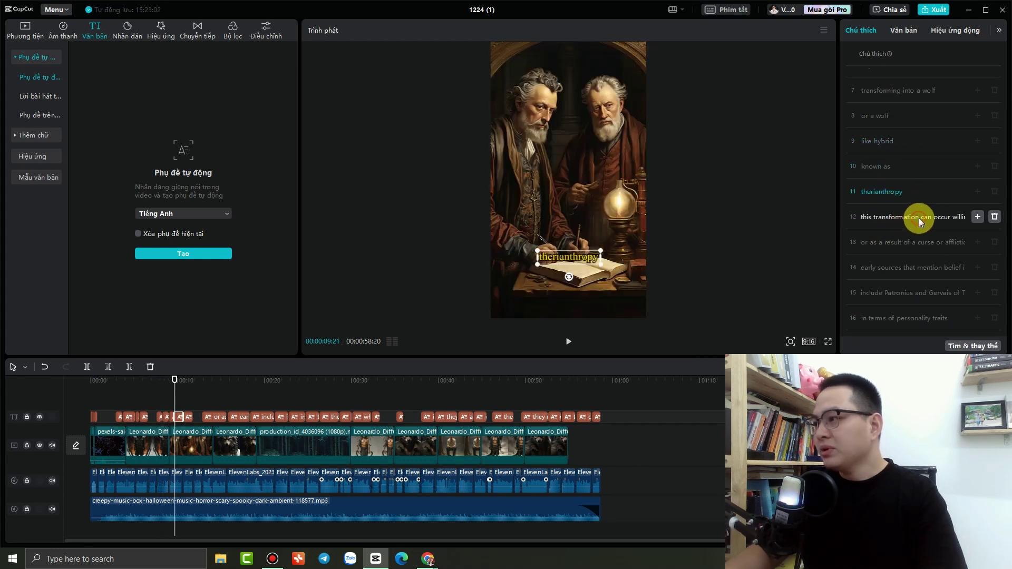
key("Return")
left_click(911, 220)
key("Return")
- Split the captions about sources into "early sources" / "that mention belief in lycanthropy" and "include Patronius" / "and Gervais of Tilbury"
left_click(904, 177)
key("Return")
left_click(916, 227)
key("Return")
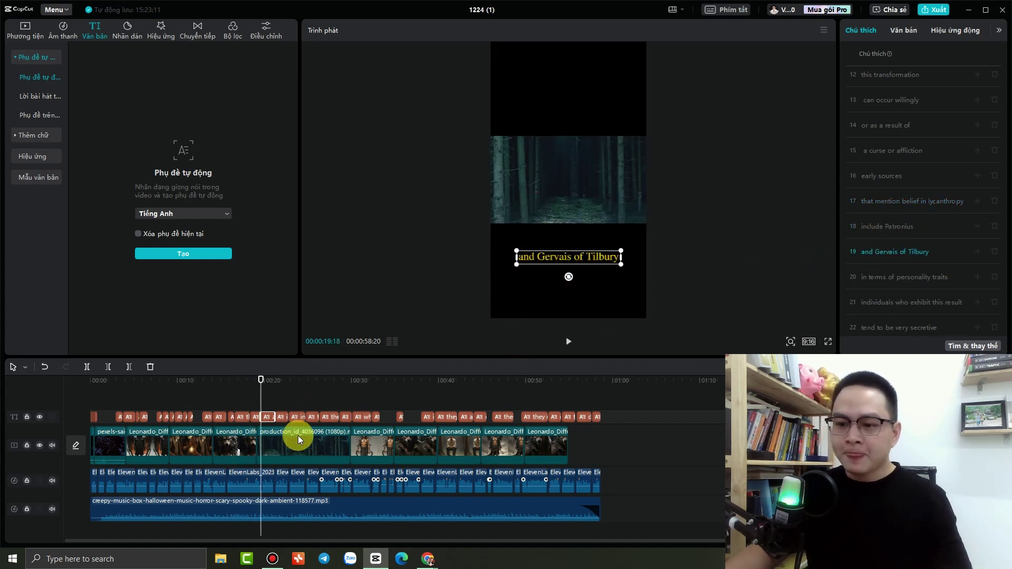
- Scale the production_id_4036096 forest video to 317% so it fills the 9:16 frame, and check the opening pexels clip's framing
left_click(292, 454)
left_click_drag(645, 230, 798, 516)
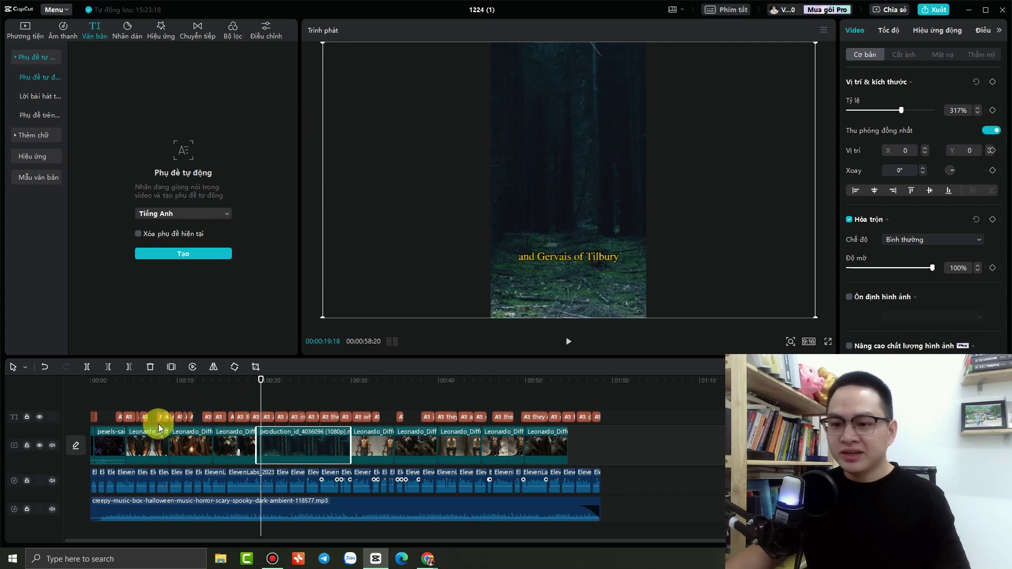
left_click(113, 409)
left_click(538, 272)
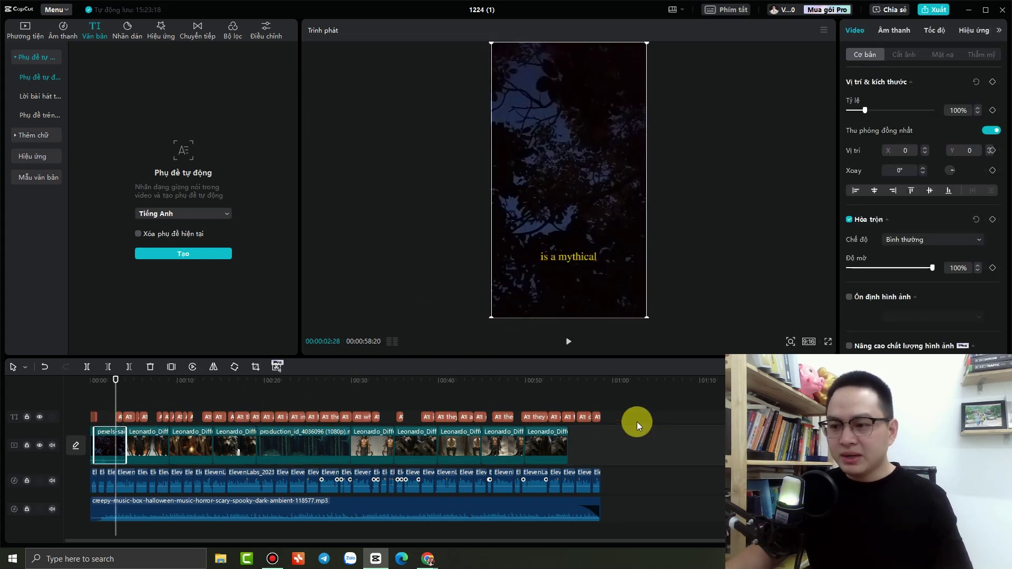
- Preview the trending video effect "Cây đũa thần" at the start of the timeline
left_click(93, 405)
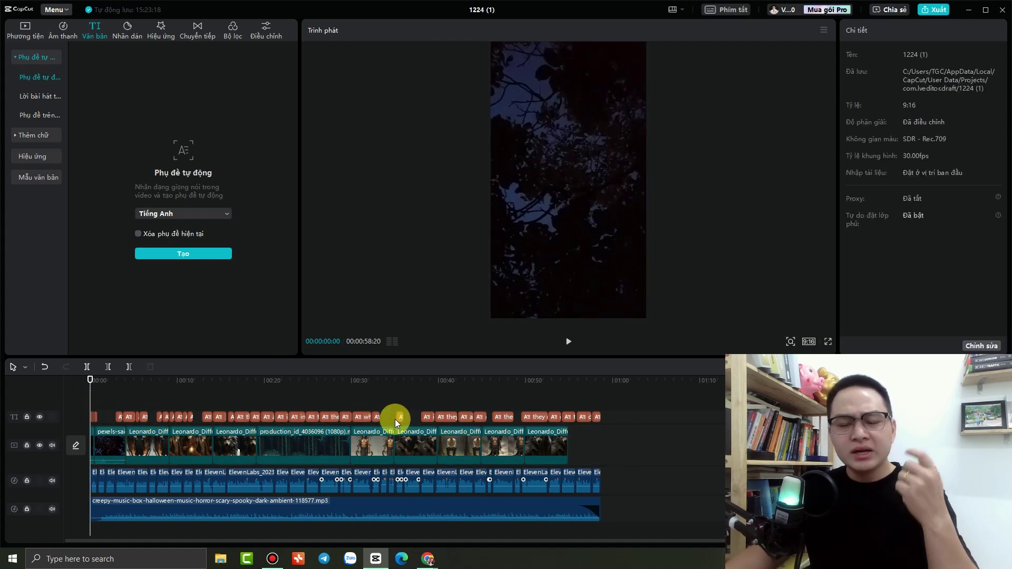
left_click(161, 31)
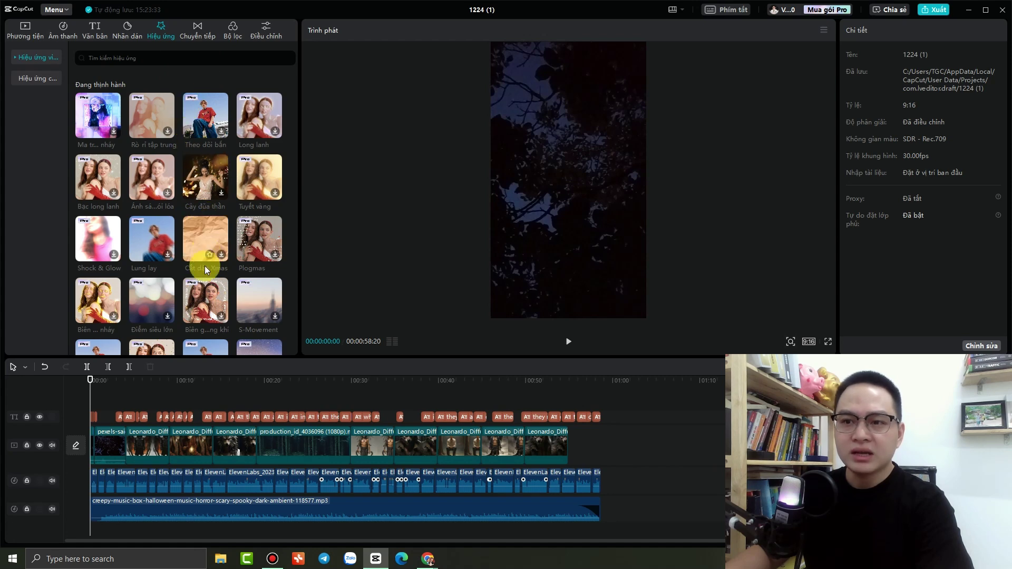
left_click(30, 62)
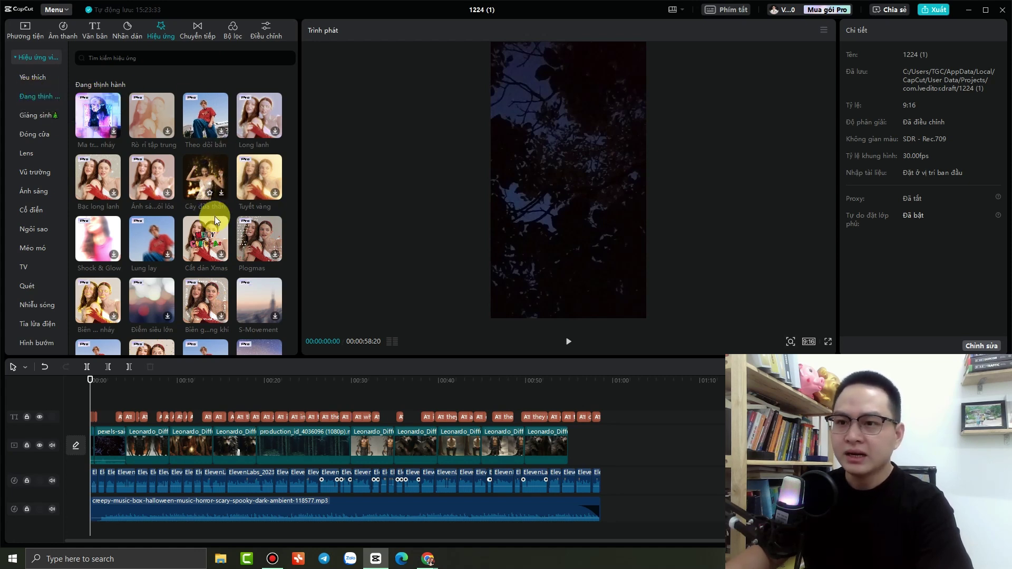
left_click(206, 176)
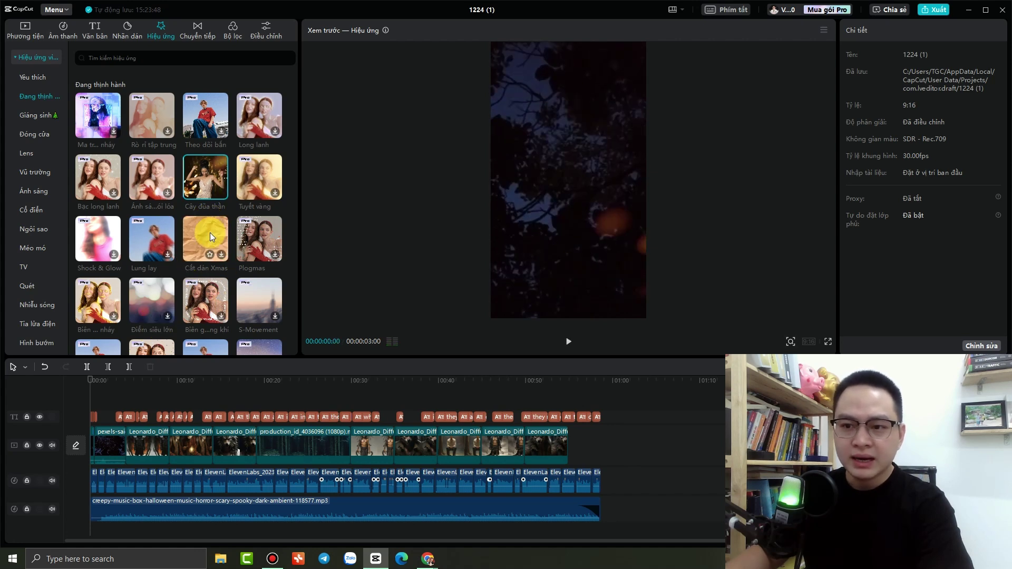
- Find the "Camera ma quái" effect among the trending video effects and add it at the start of the timeline
scroll(174, 200, "down", 2)
scroll(194, 259, "down", 2)
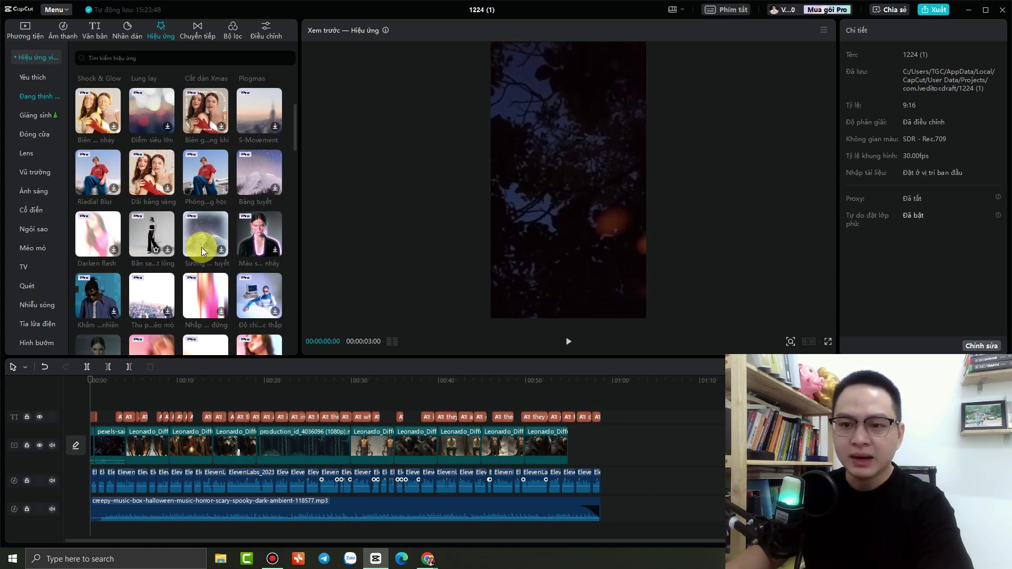
scroll(176, 238, "down", 2)
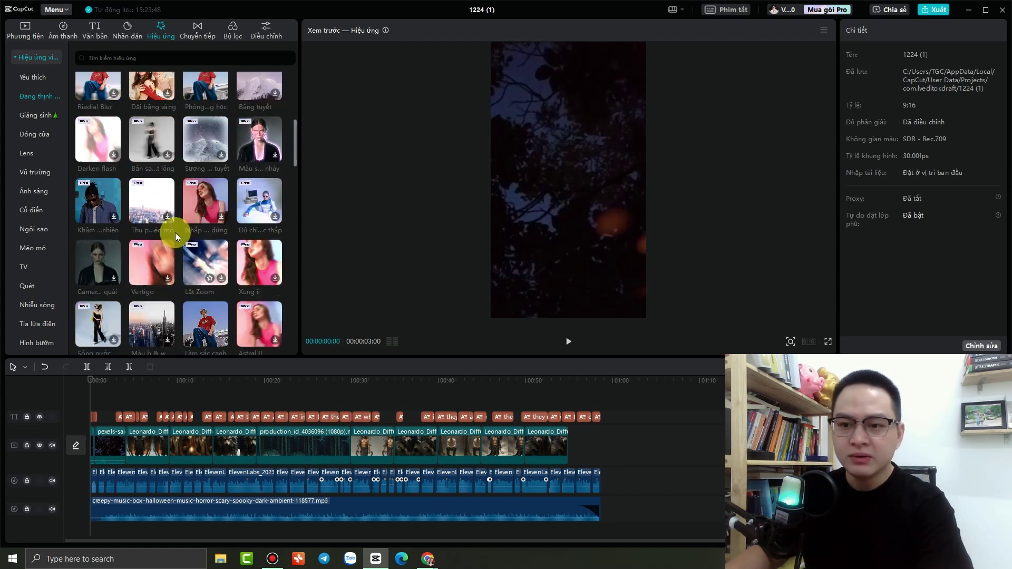
left_click(99, 260)
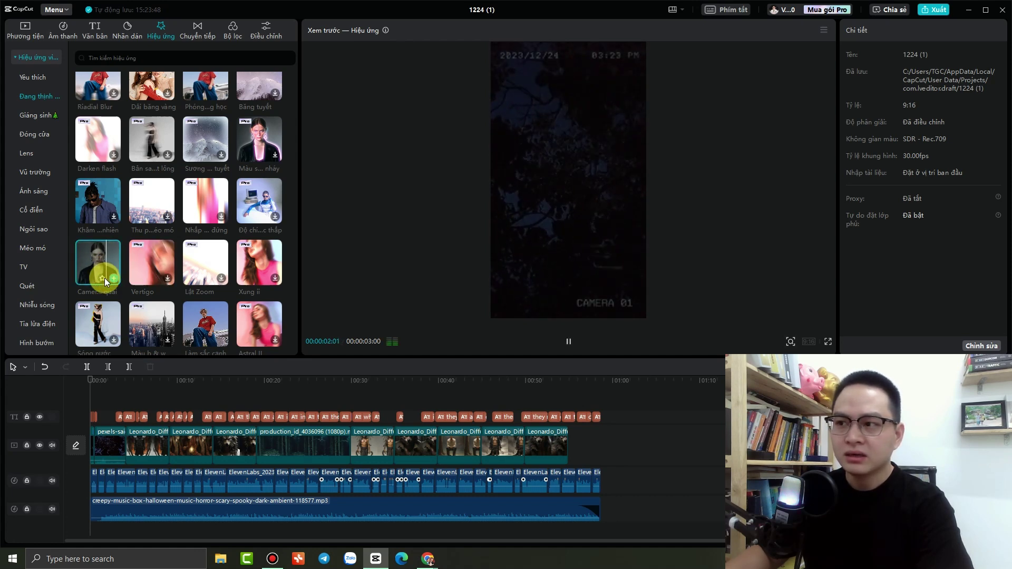
left_click(115, 278)
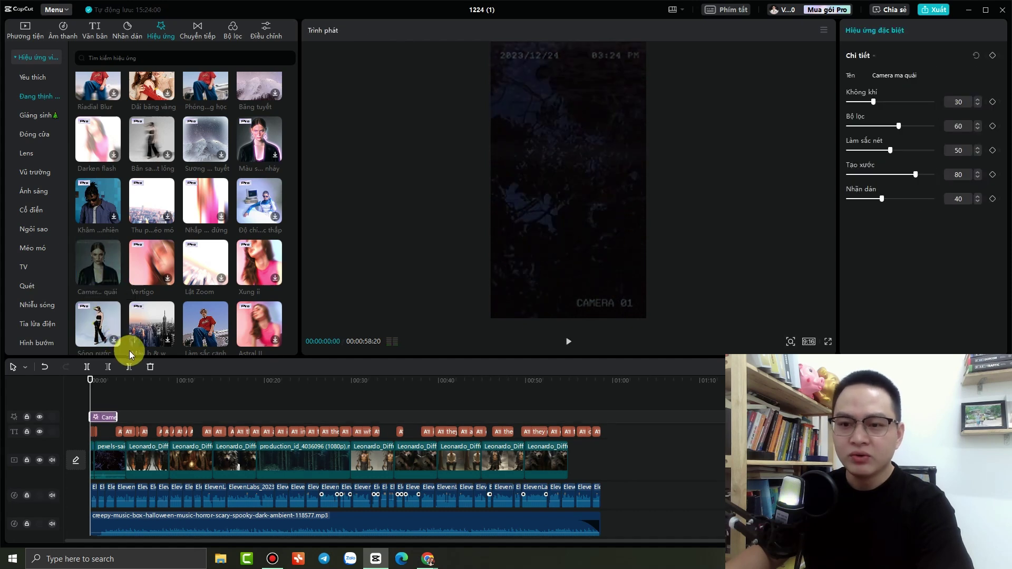
- Extend the "Camera ma quái" effect and the last Leonardo image clip to the end of the audio
scroll(158, 235, "down", 2)
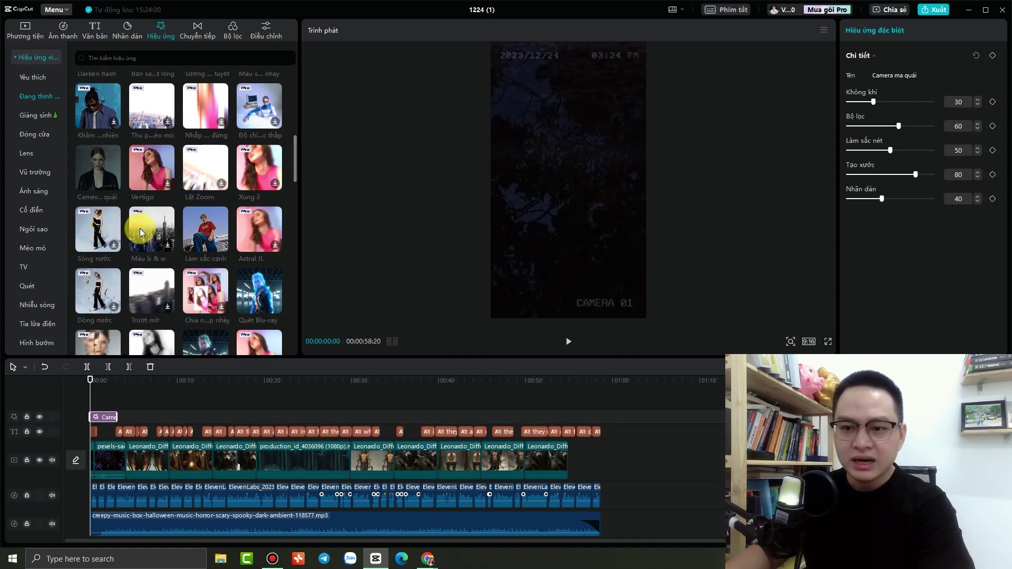
left_click_drag(110, 421, 601, 458)
left_click(554, 462)
- Add the trending "Lóe đen" effect at 00:00:14:03, where the fourth Leonardo image begins
scroll(153, 176, "down", 2)
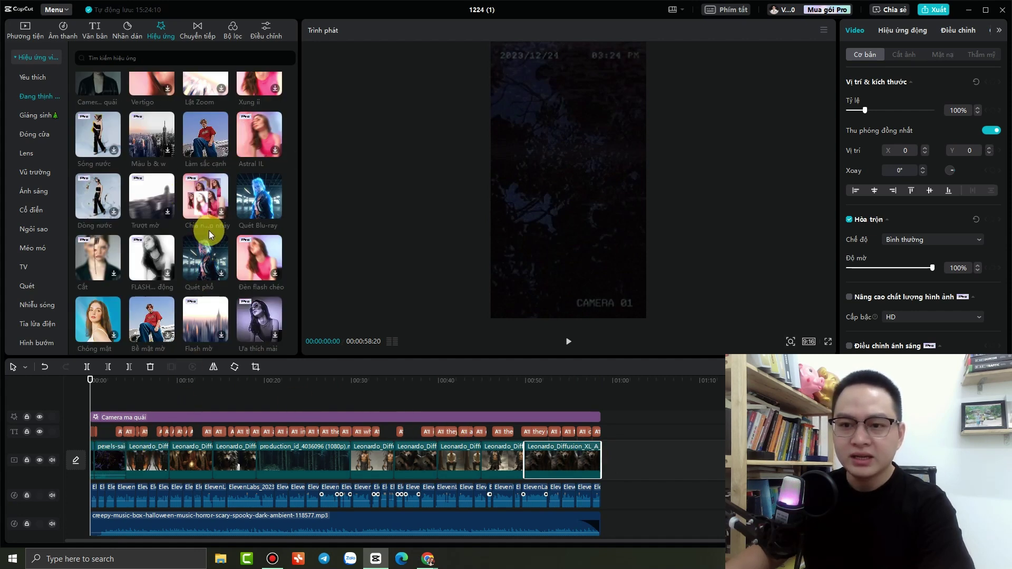
scroll(203, 243, "down", 1)
scroll(208, 225, "down", 3)
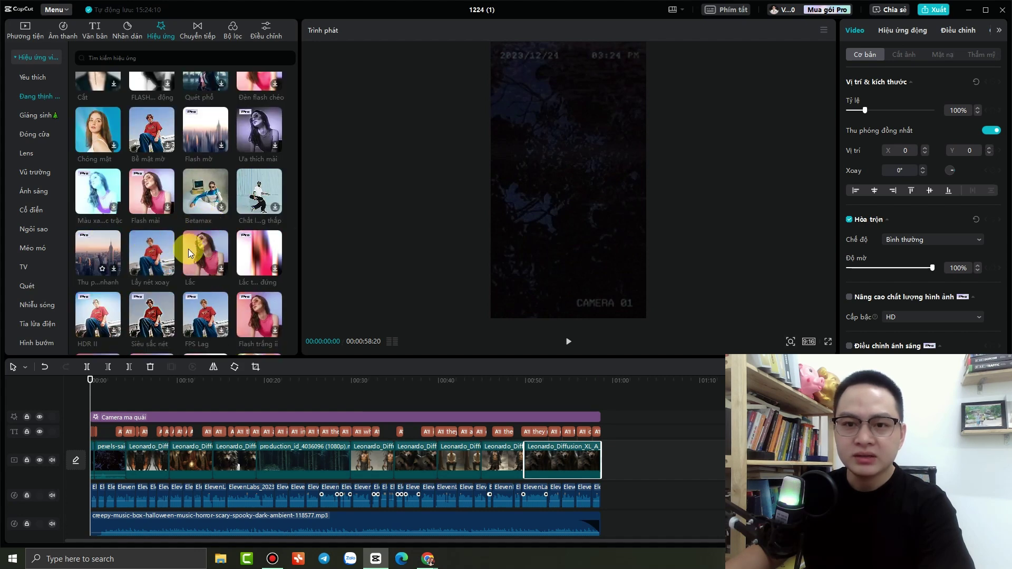
scroll(223, 242, "down", 4)
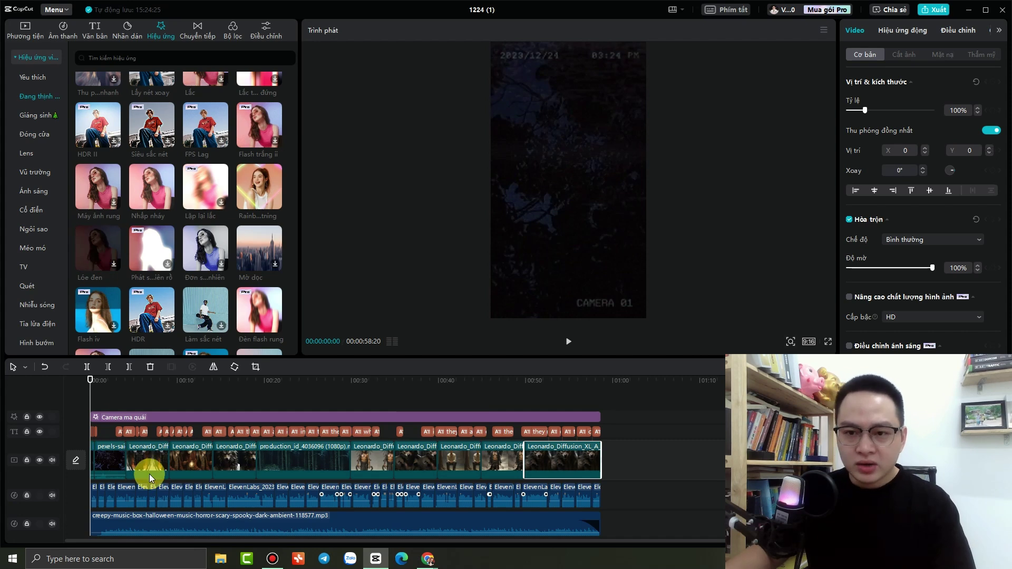
left_click_drag(119, 404, 238, 463)
left_click(108, 262)
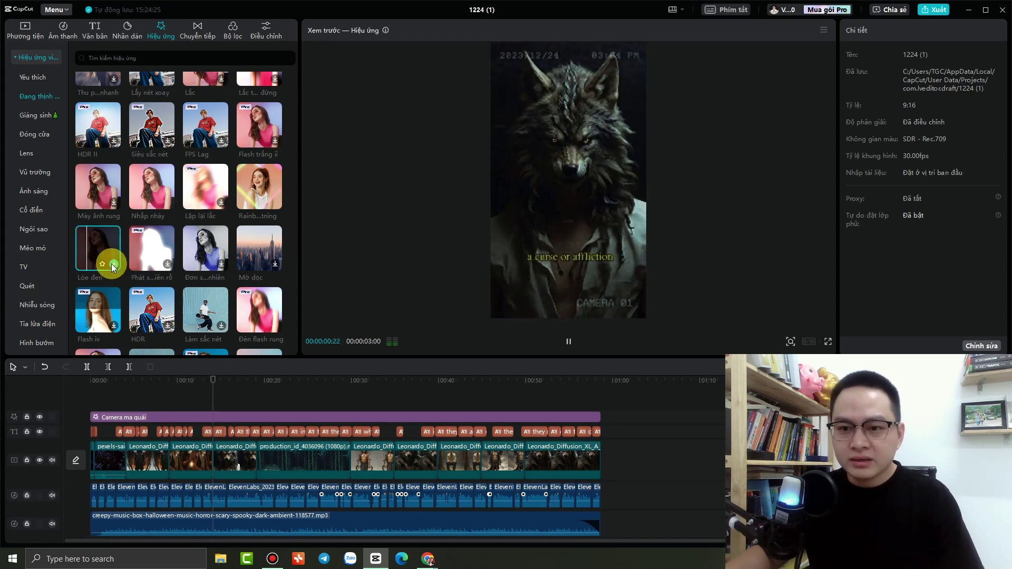
left_click(112, 264)
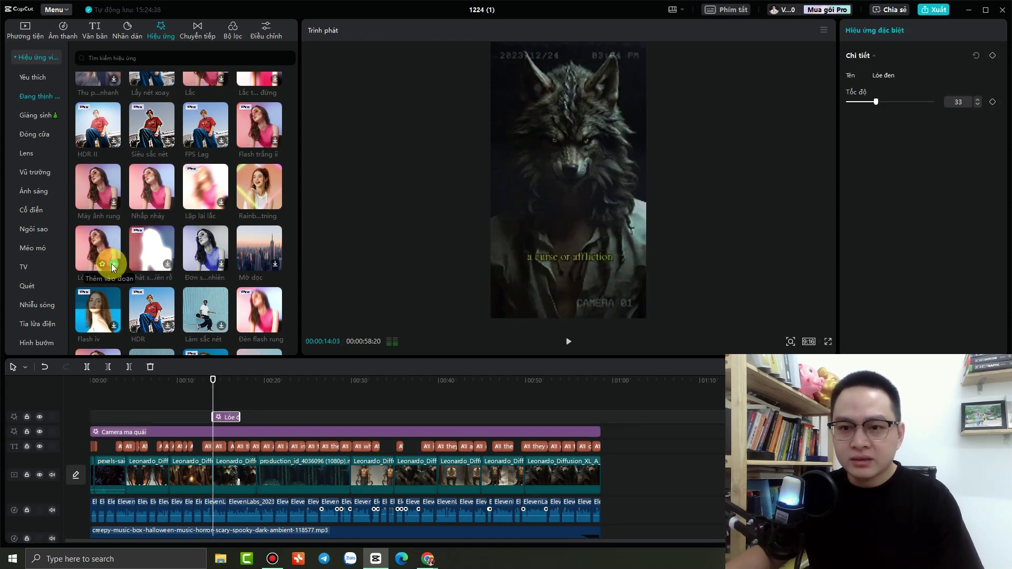
- Play the section with the "Lóe đen" effect and browse further trending video effects
left_click(197, 421)
key("space")
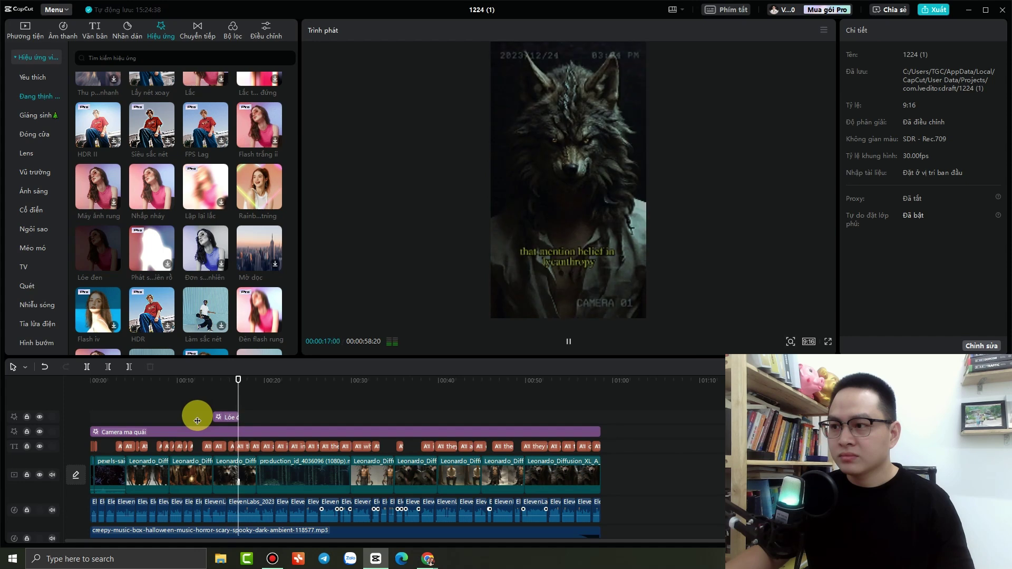
key("space")
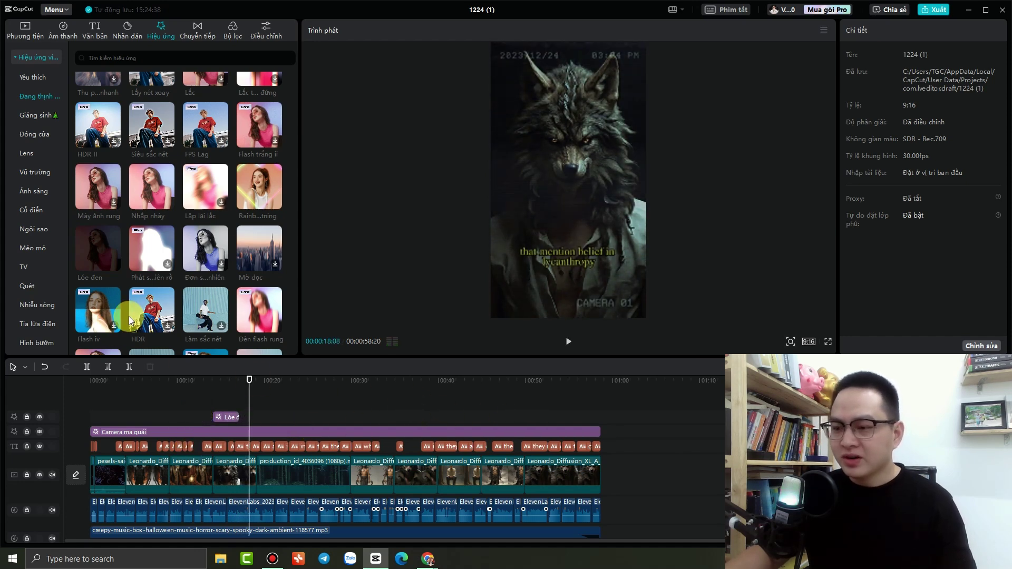
scroll(116, 329, "down", 3)
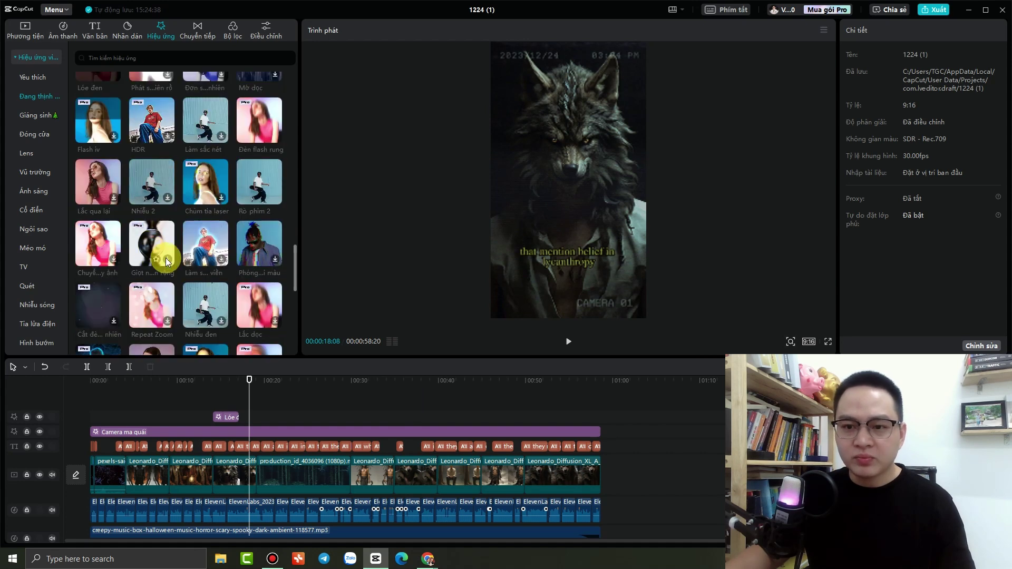
scroll(197, 259, "down", 2)
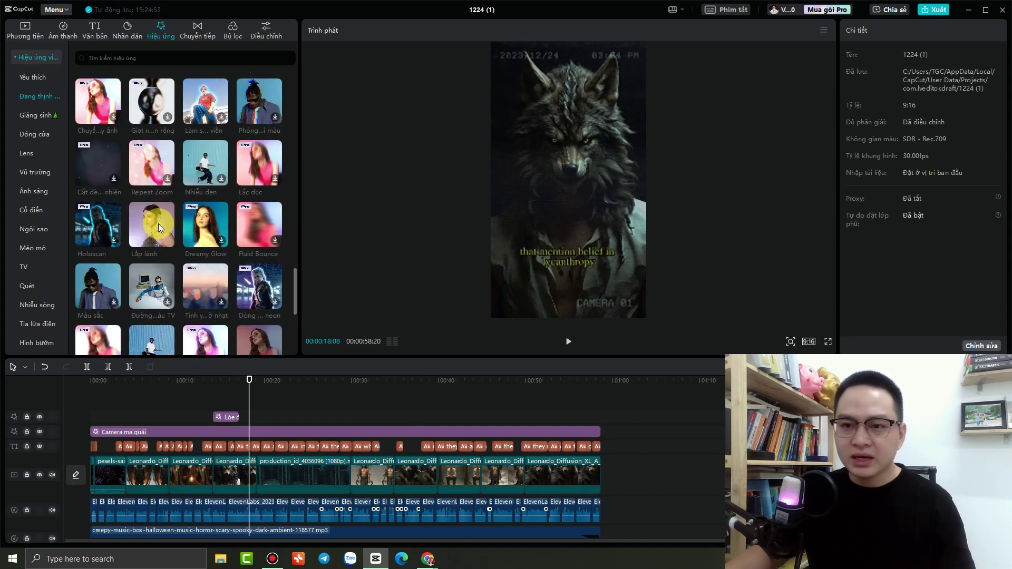
- Add the "Độ mờ dọc ii" transition between the opening pexels clip and the first Leonardo image, accepting the repeated frames
left_click(199, 31)
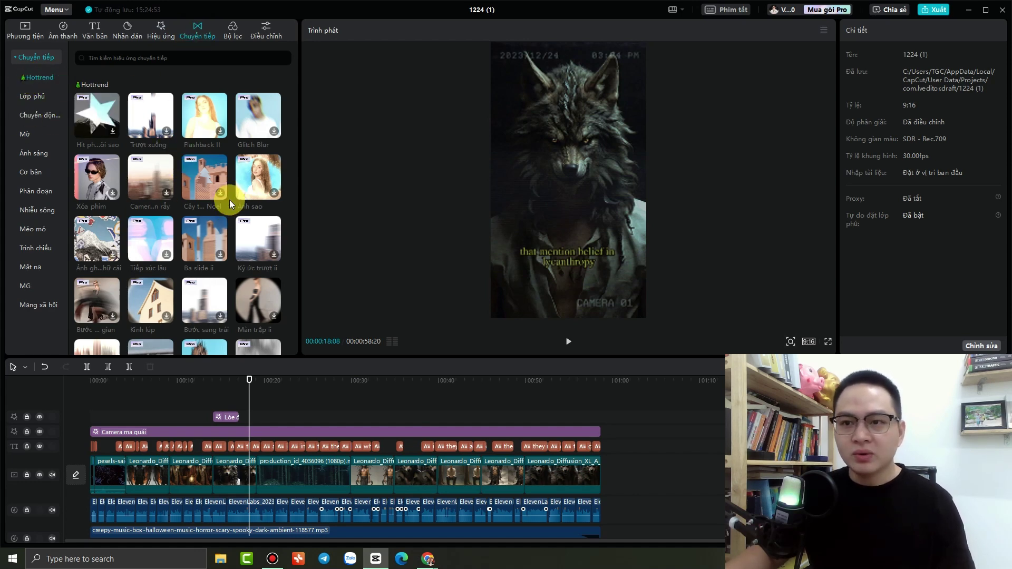
scroll(227, 218, "down", 5)
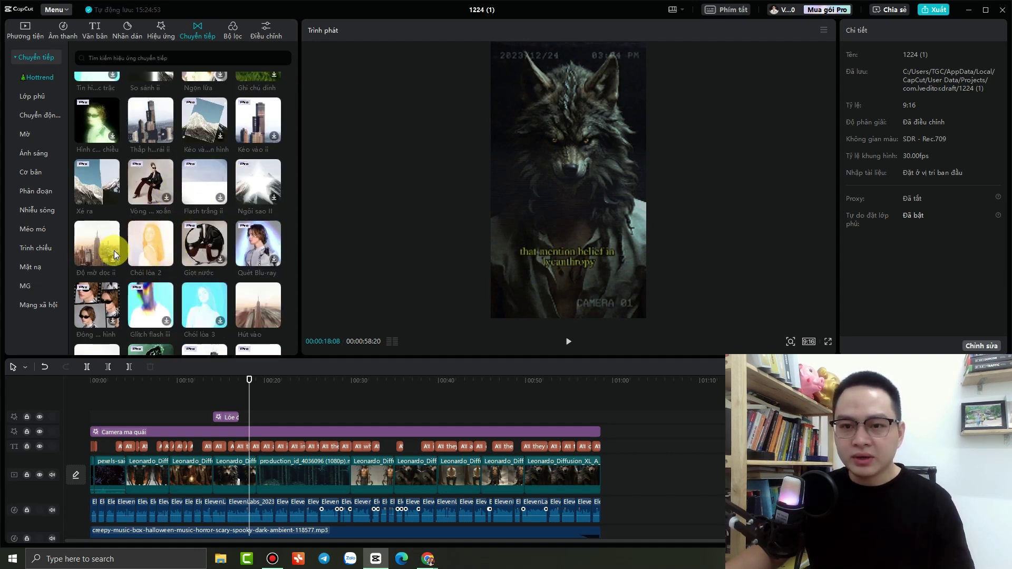
left_click_drag(99, 238, 129, 425)
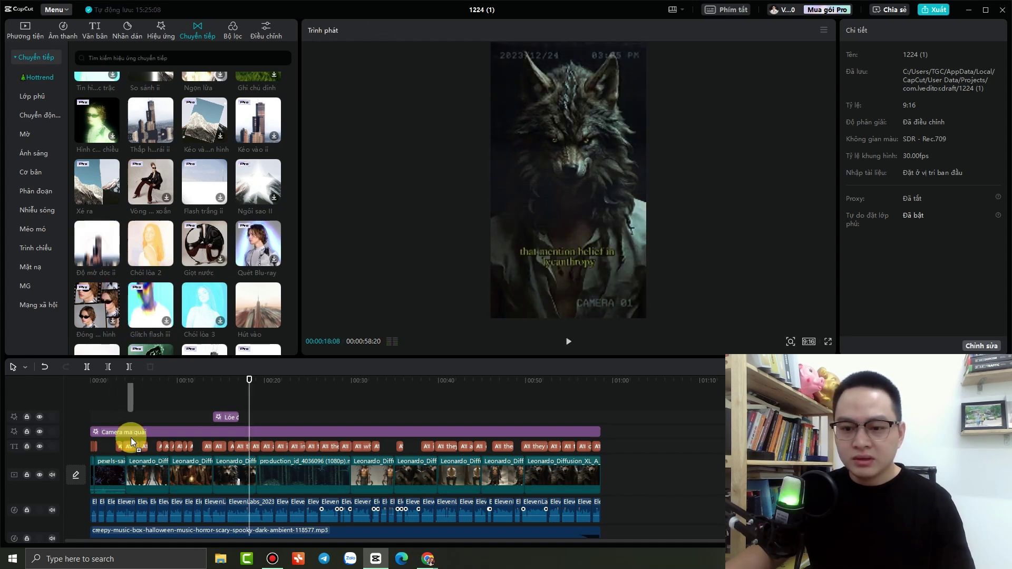
left_click_drag(123, 473, 122, 473)
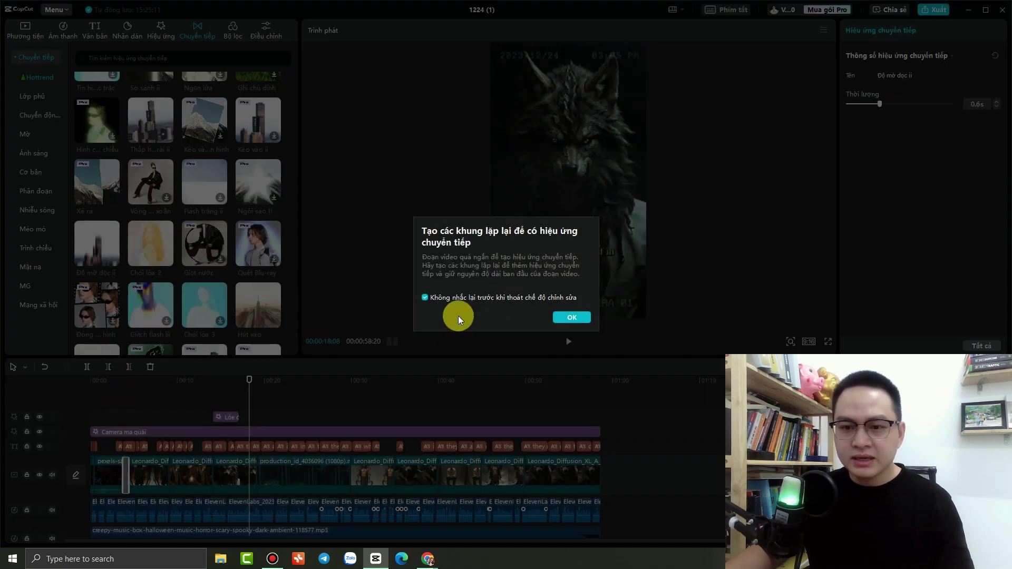
left_click(567, 319)
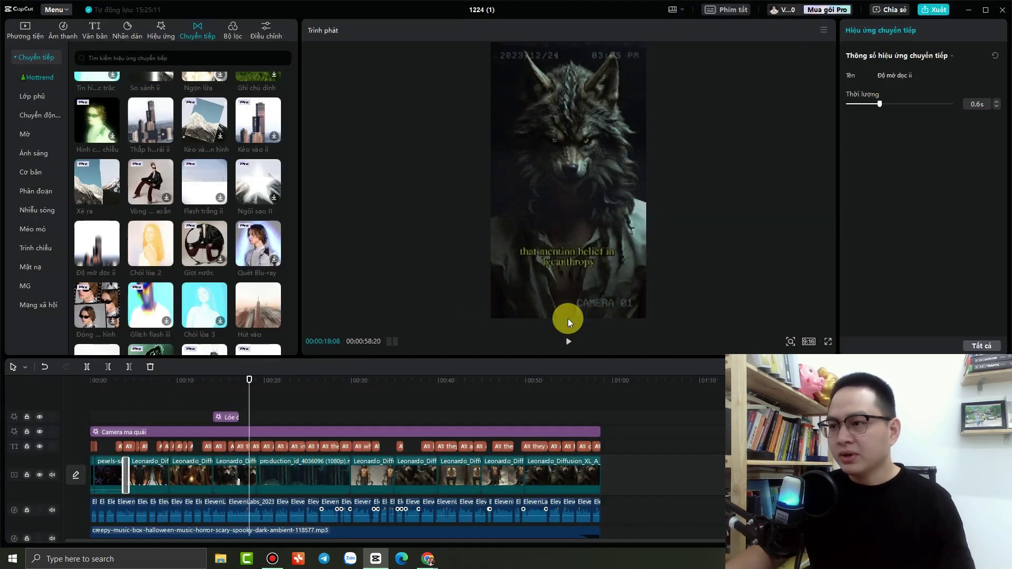
- Add the "Lắc ii" transition between the first and second Leonardo images and play through both transitions
scroll(207, 292, "down", 2)
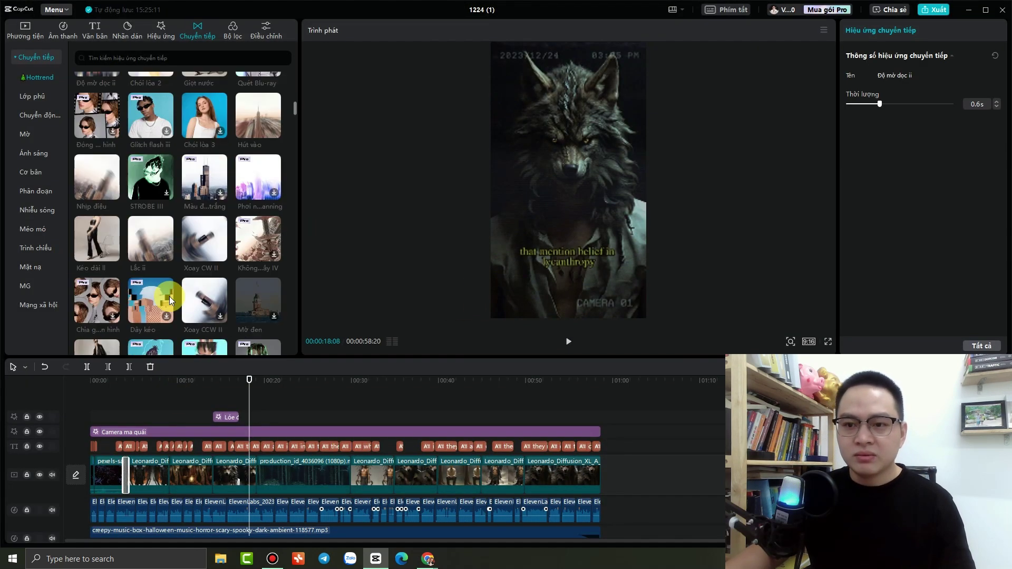
mouse_move(144, 249)
left_mouse_down()
mouse_move(181, 460)
mouse_move(169, 476)
left_mouse_up()
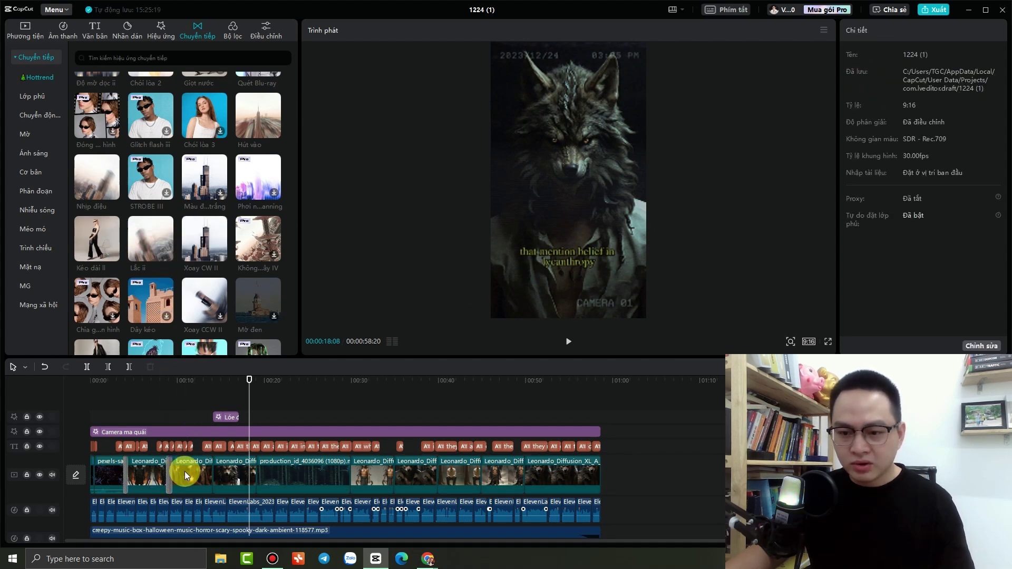
left_click(114, 416)
key("space")
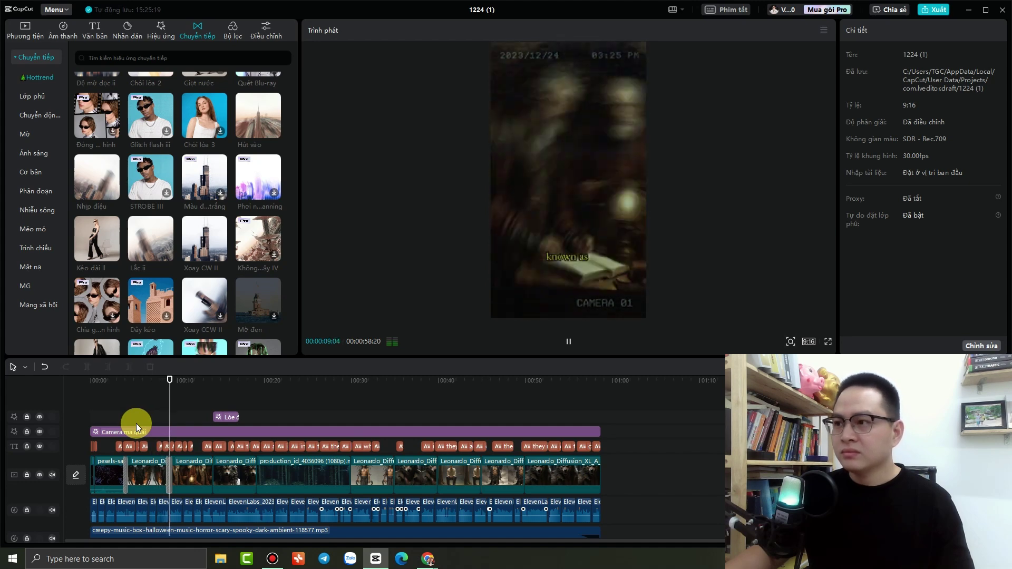
key("space")
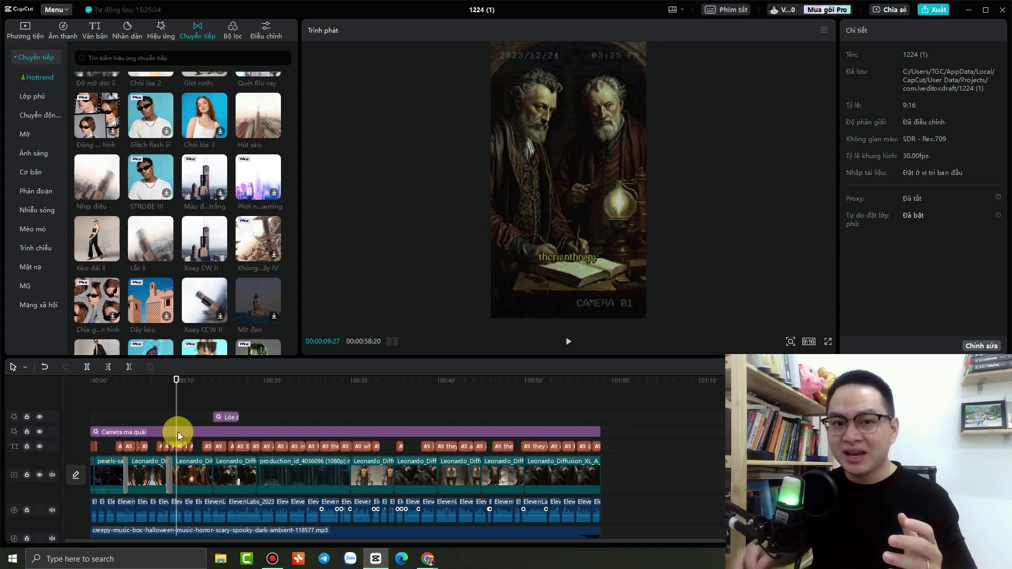
- Select all captions and set their font size to 14
key("Up")
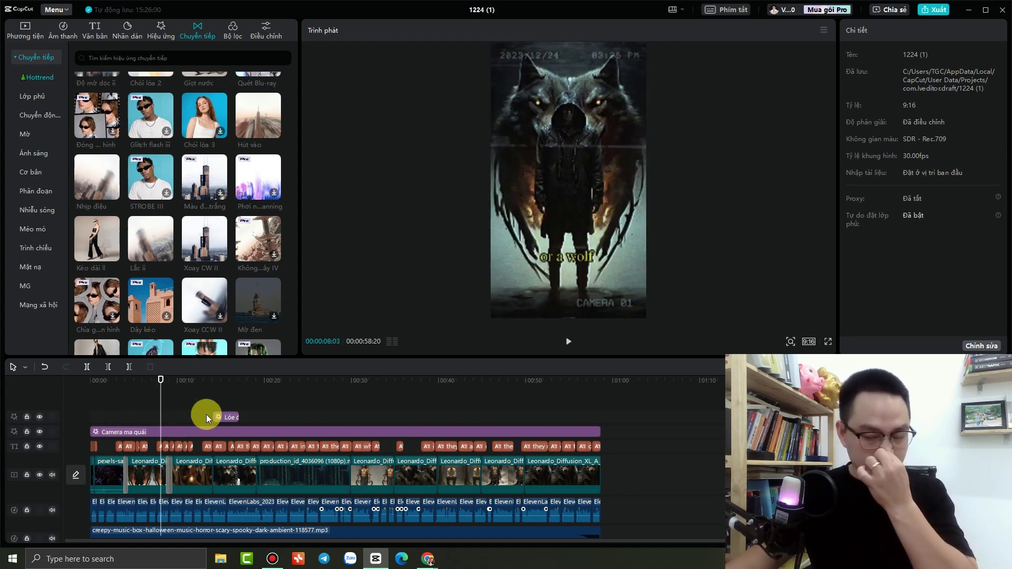
left_click(603, 447)
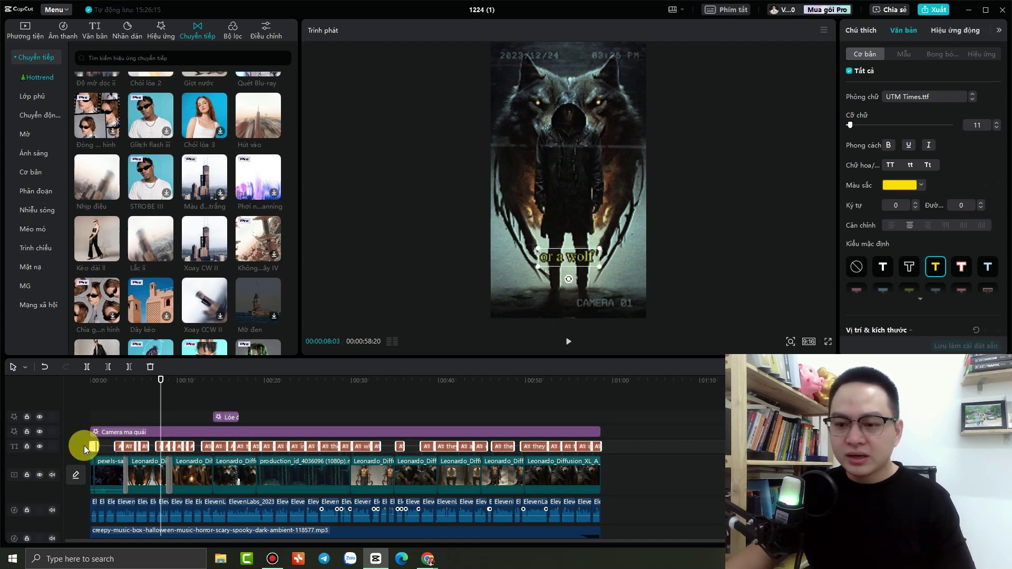
left_click(997, 125)
left_click(997, 125)
left_click(997, 125)
left_click(997, 124)
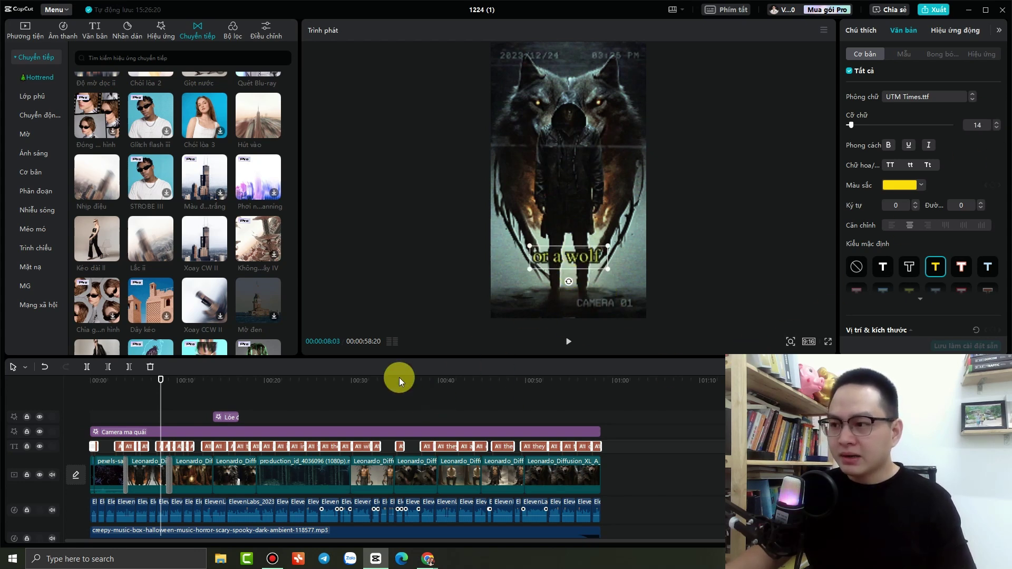
- Move the "Camera ma quái" effect track beneath the caption track and play the part around the "or a wolf" caption
left_click_drag(345, 435, 337, 464)
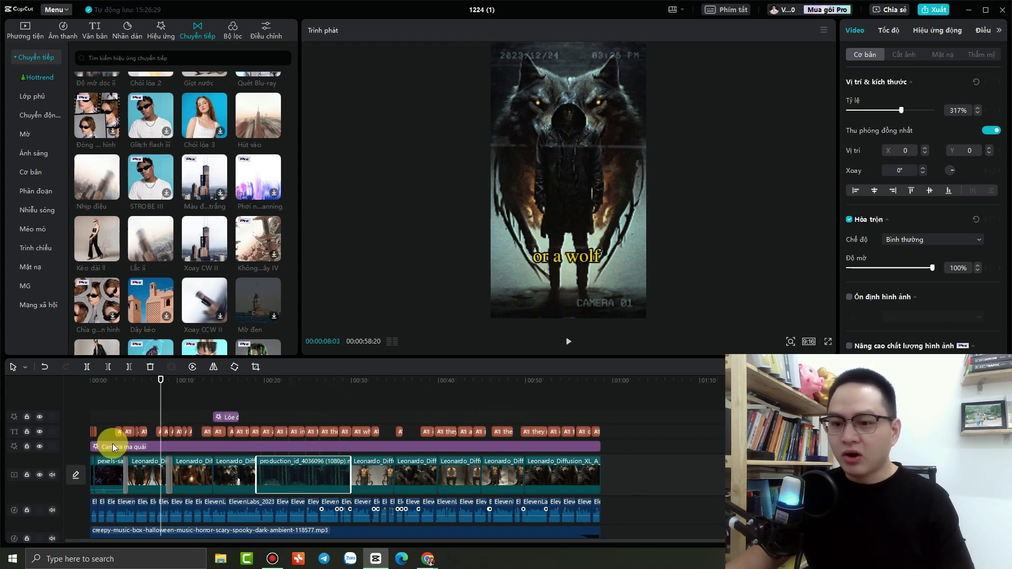
left_click(91, 418)
key("space")
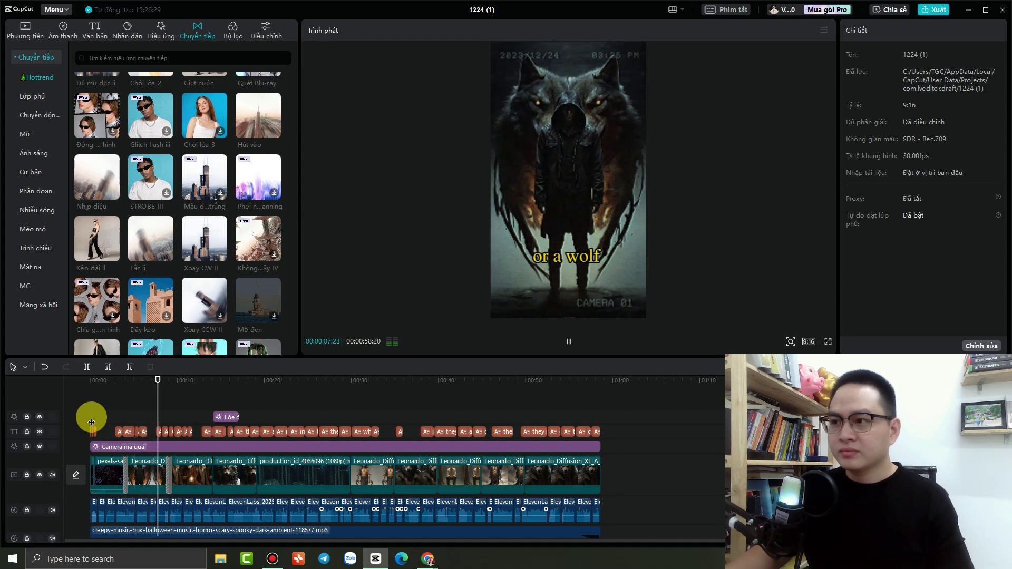
key("space")
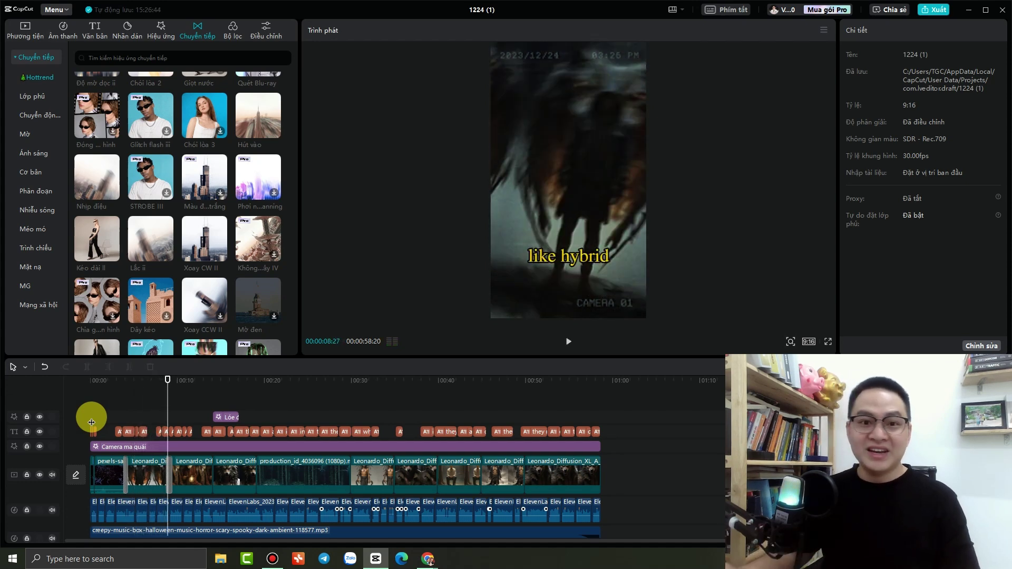